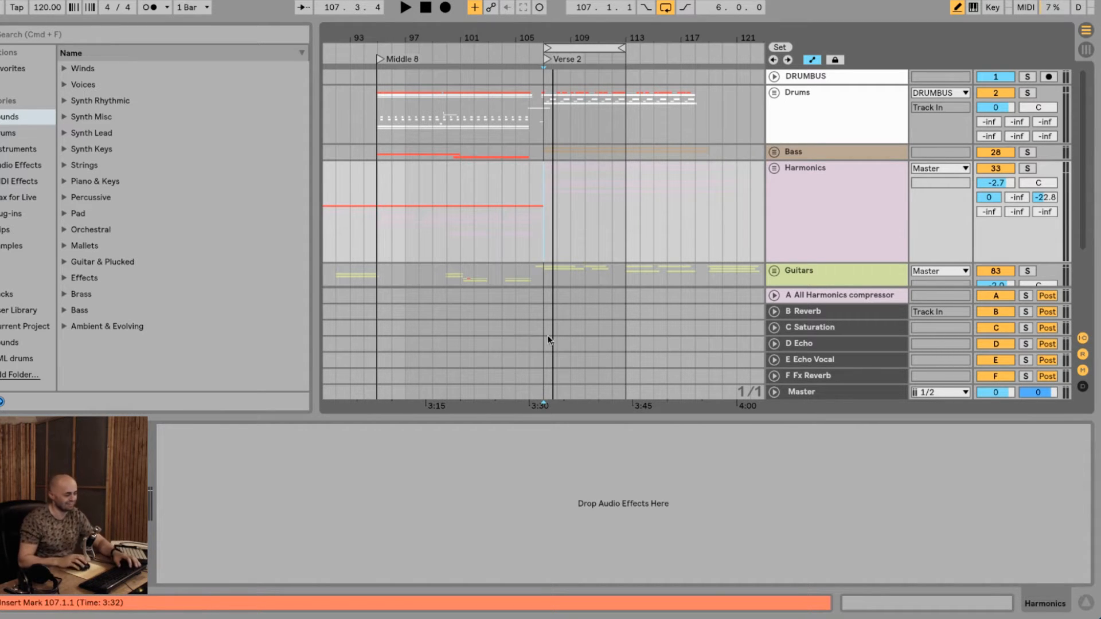
Step: Place the playback start at the Verse 2 marker, bar 107, look over the track groups and listen to the section
click(542, 187)
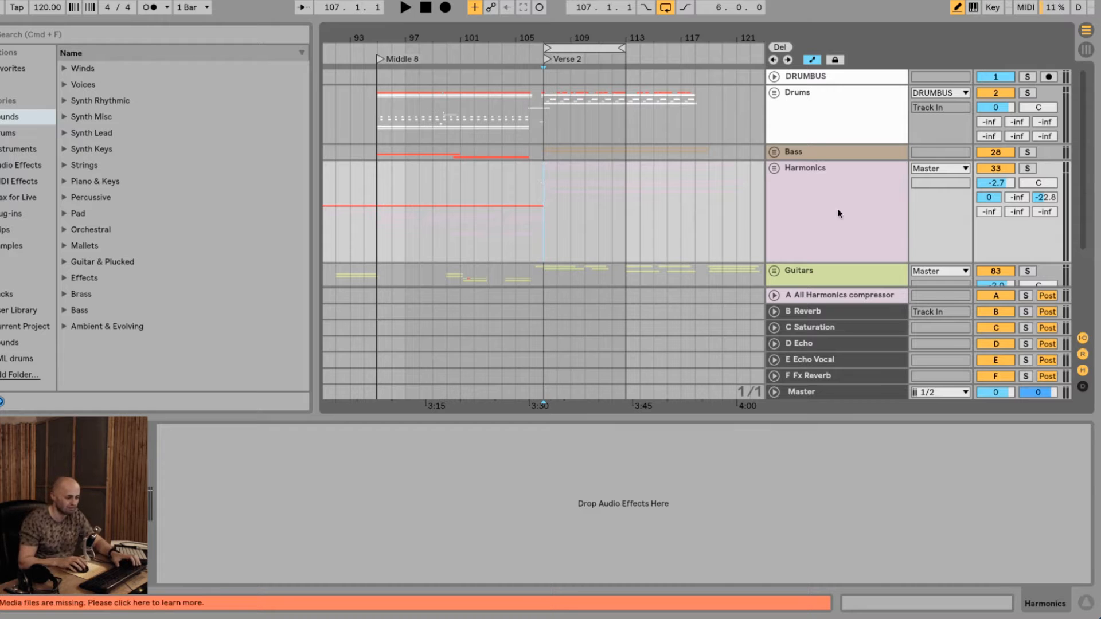
scroll(807, 253, down, 5)
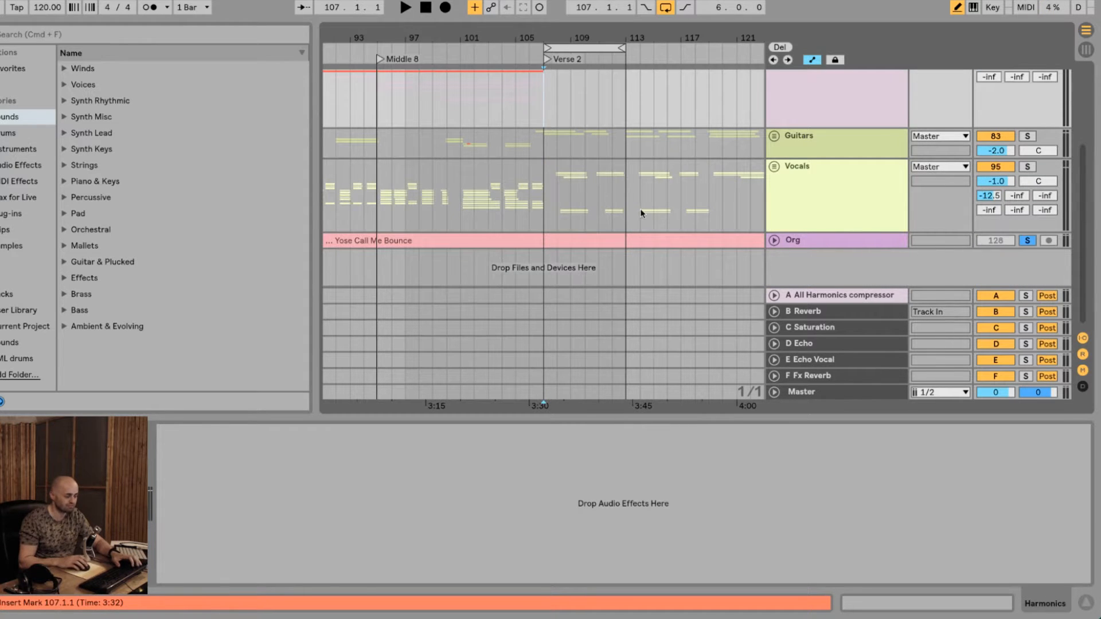
scroll(574, 218, up, 5)
key(space)
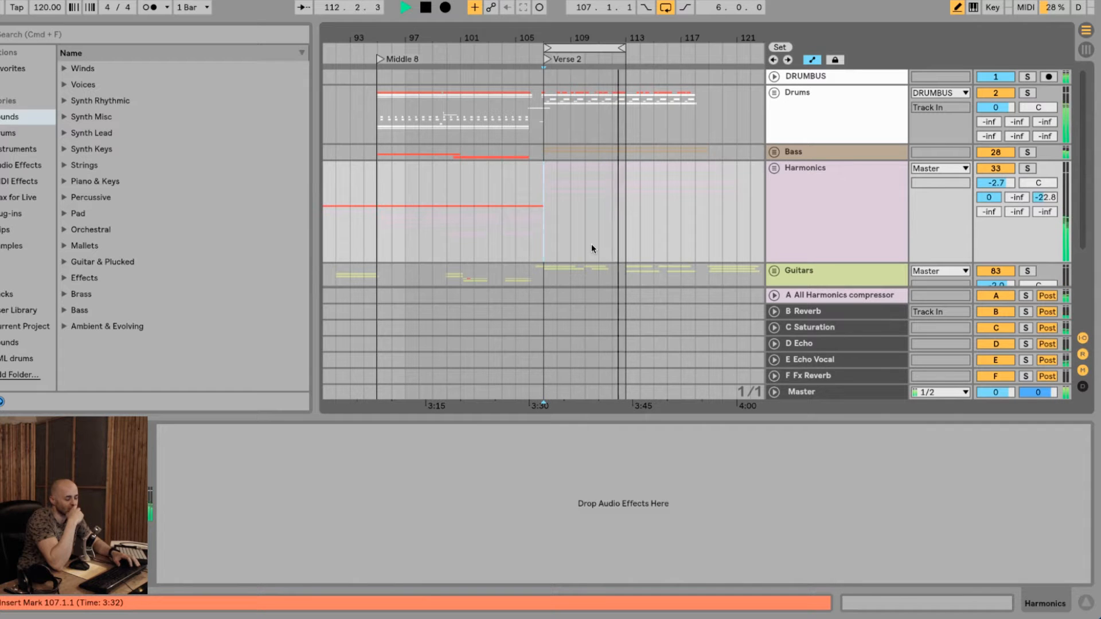
key(space)
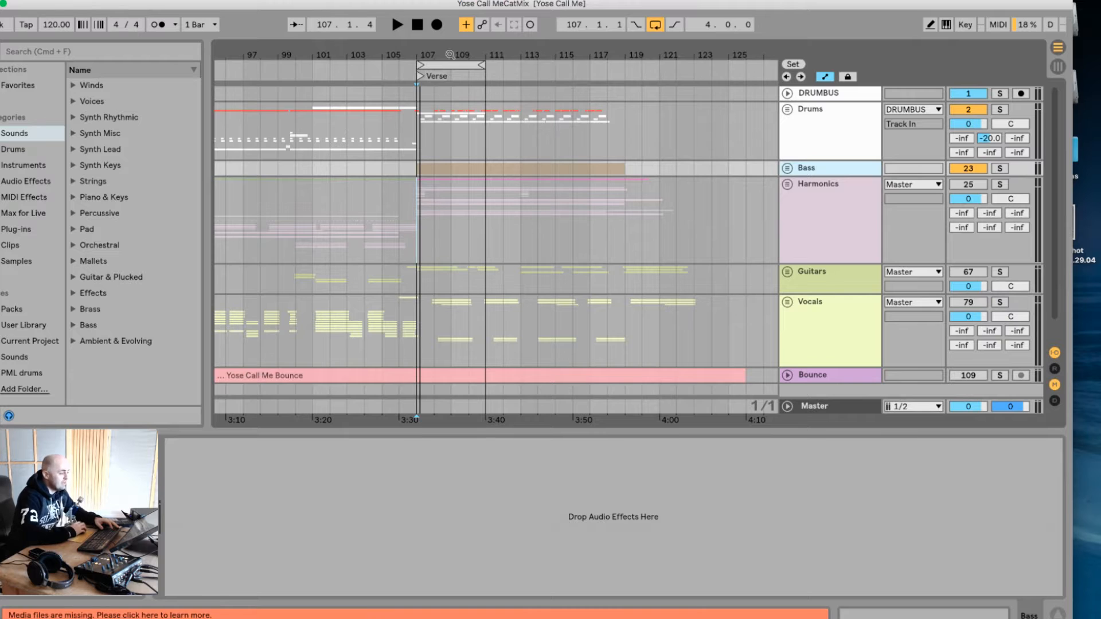
Step: Play the looped Verse section from bar 107 and compare it with the Bass group muted and unmuted
key(plus)
key(space)
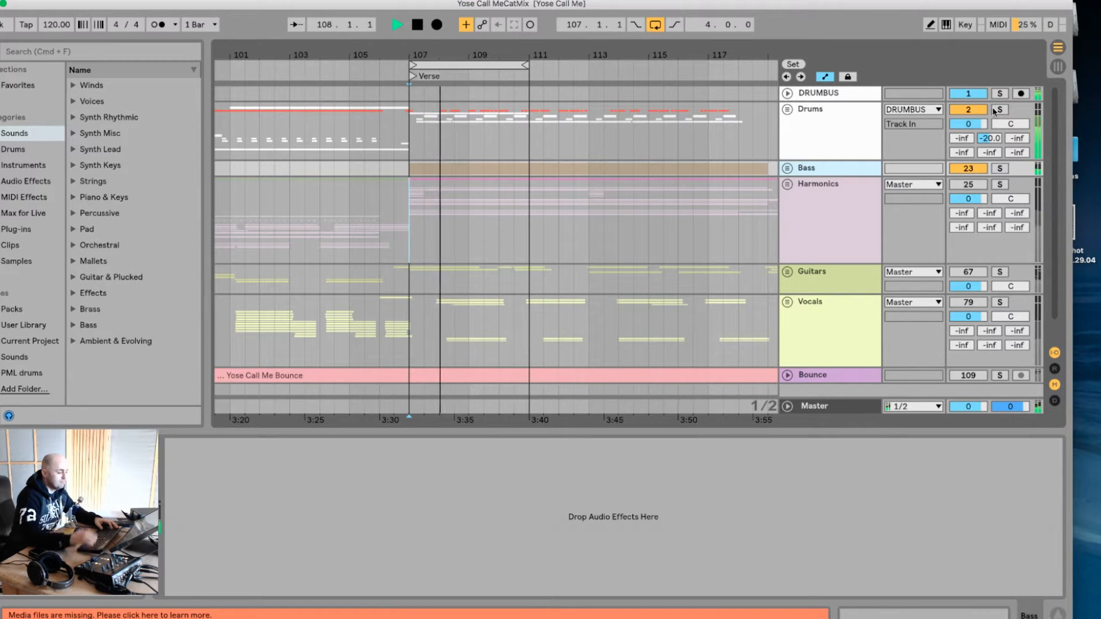
click(977, 168)
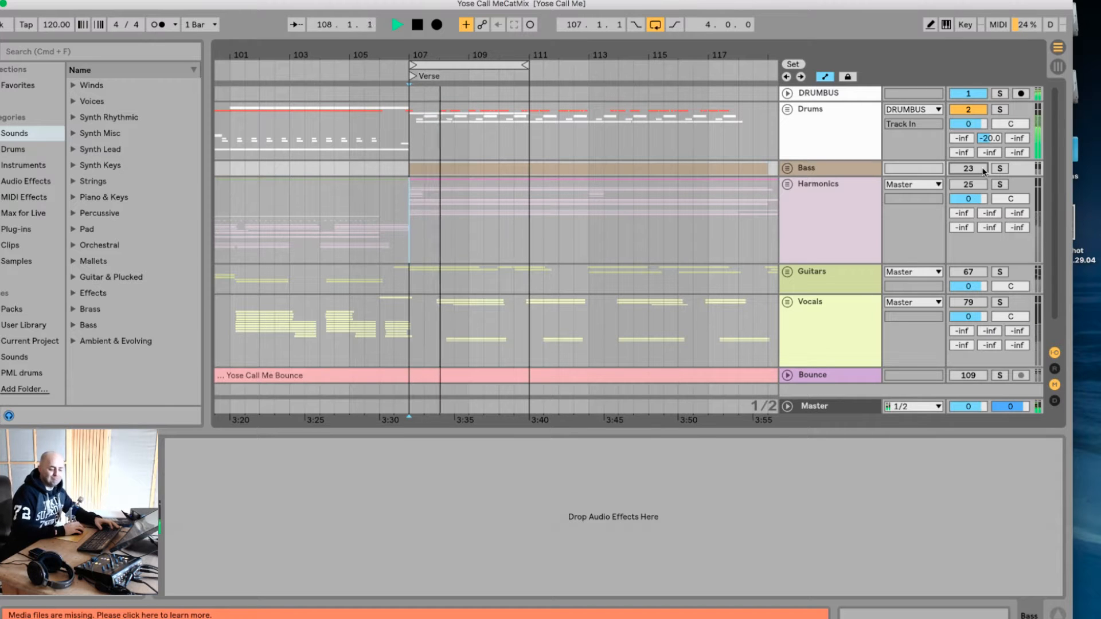
key(space)
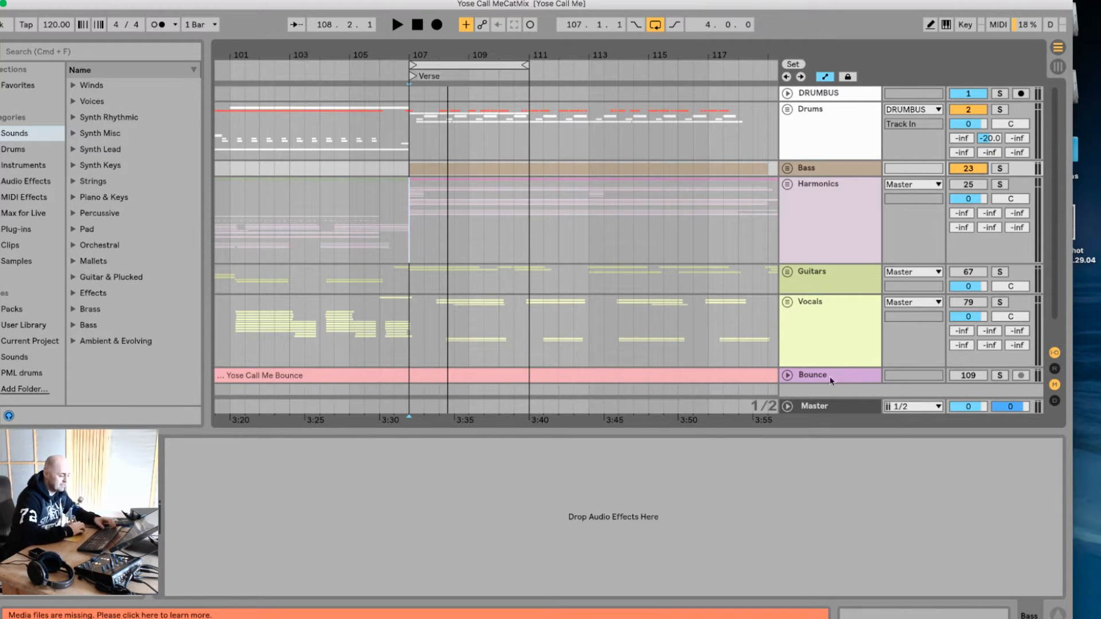
Step: Solo the Bass group, enable the Master's 100S Utility and play the side signal while viewing the EQ Eight spectrum
click(819, 406)
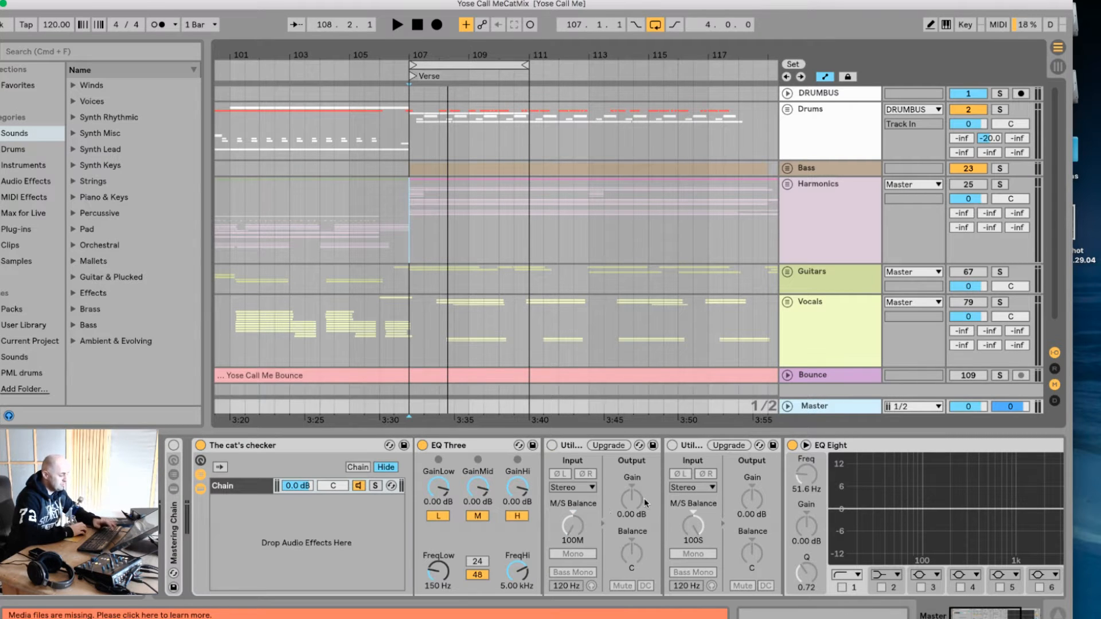
click(574, 447)
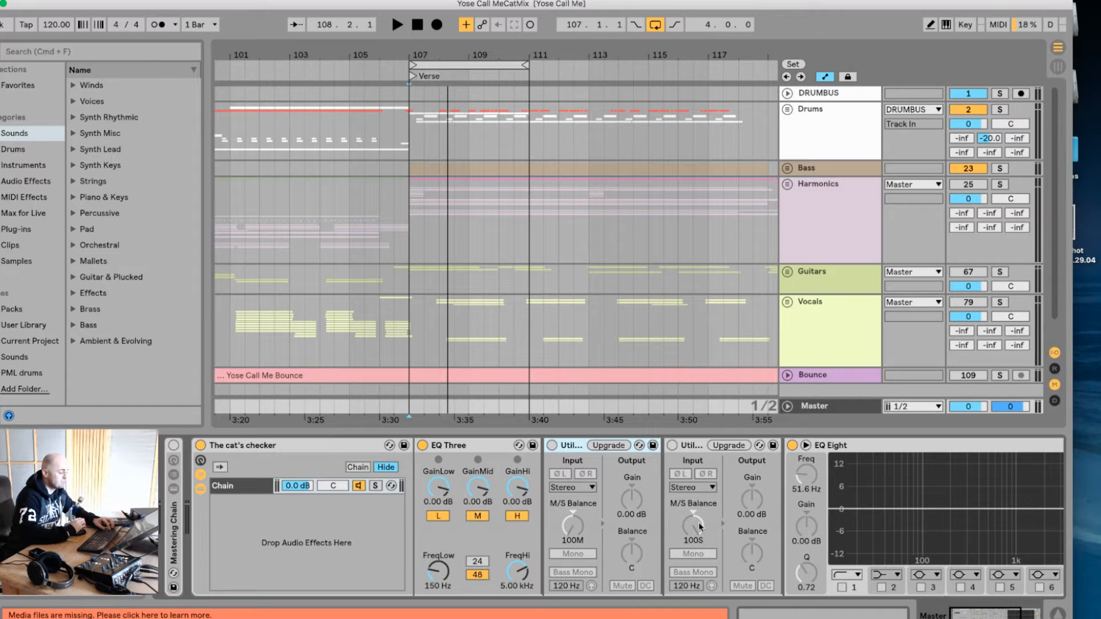
click(1000, 169)
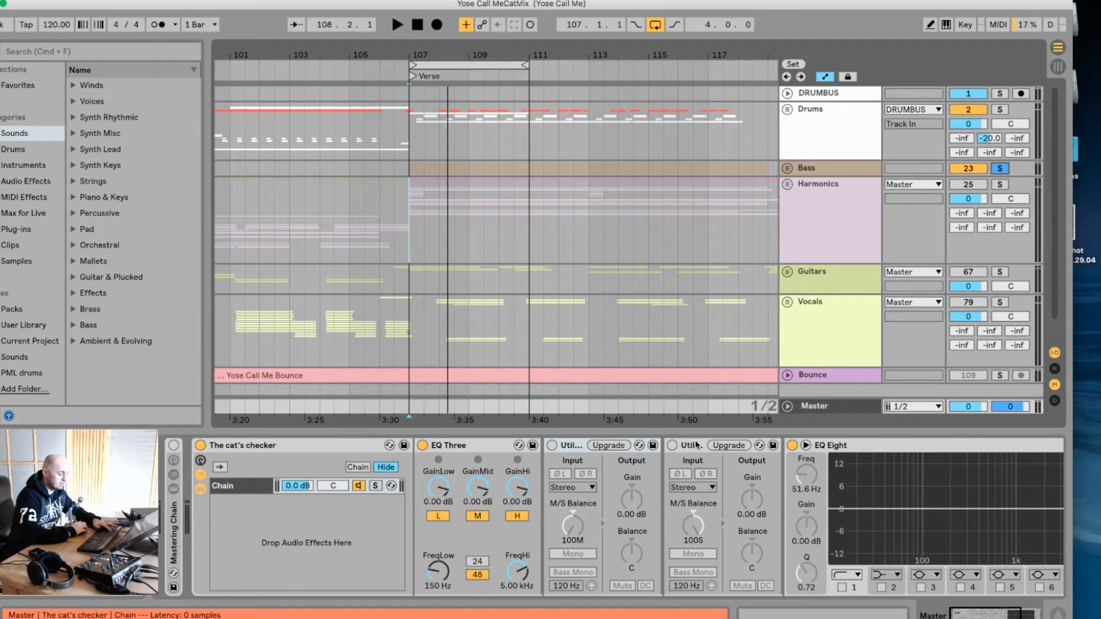
key(s)
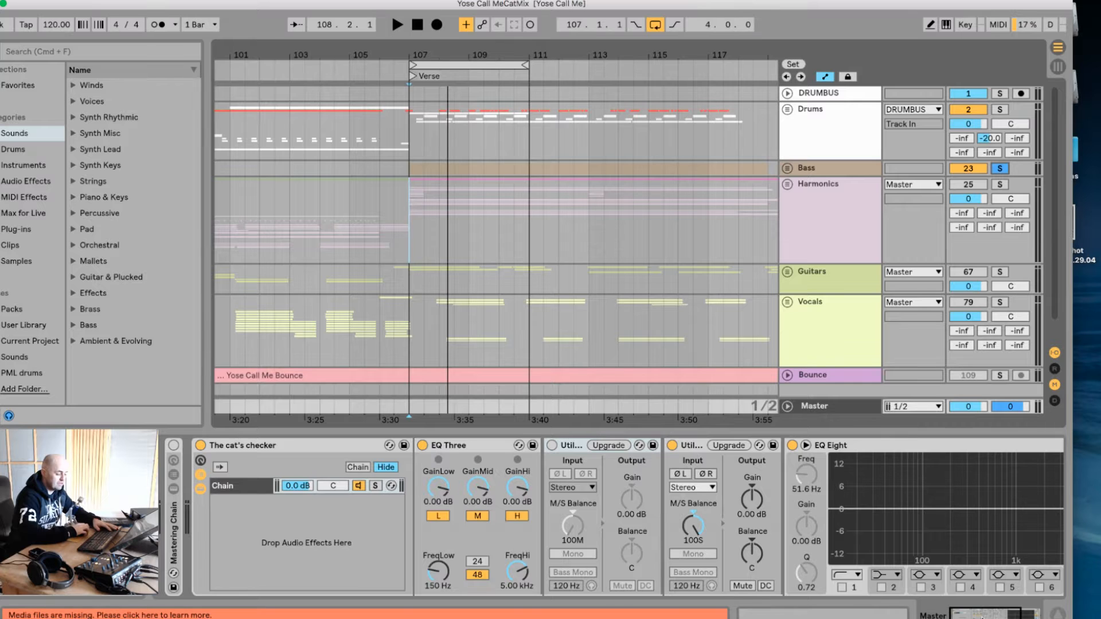
drag(982, 617, 1003, 617)
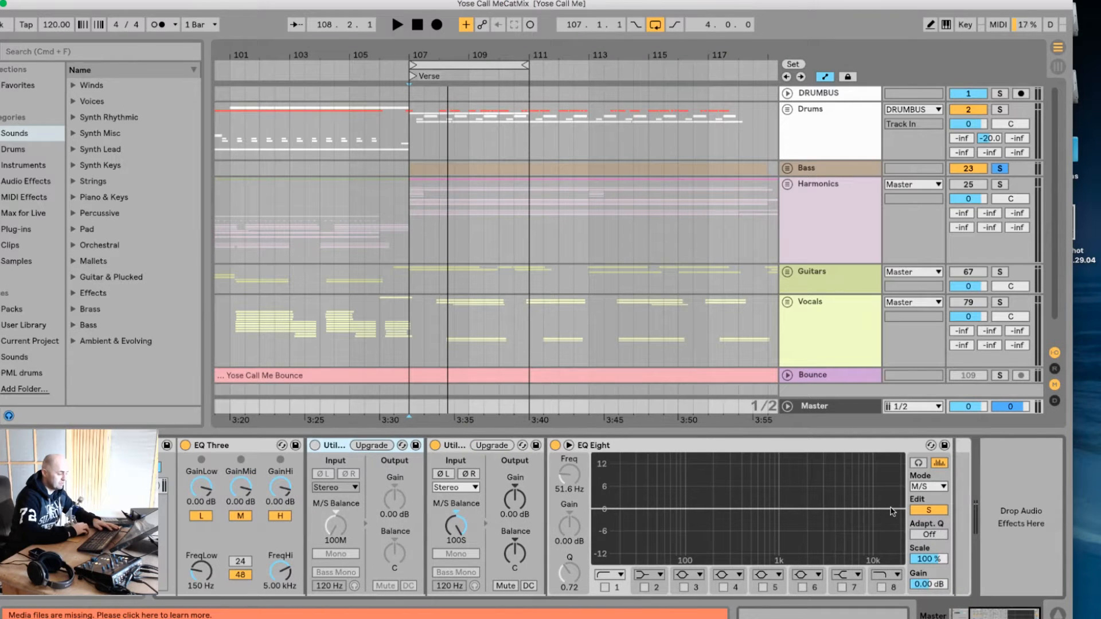
key(space)
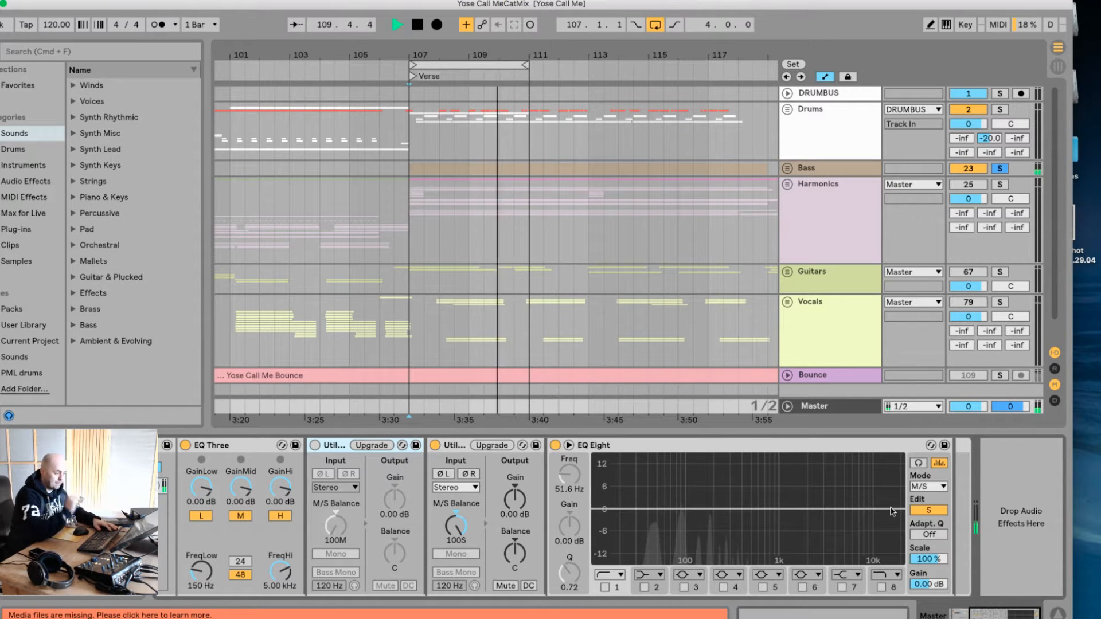
Step: Expand the Bass group and its inner Bass track, remove that track's volume automation and set its volume to -3.3 dB
click(787, 168)
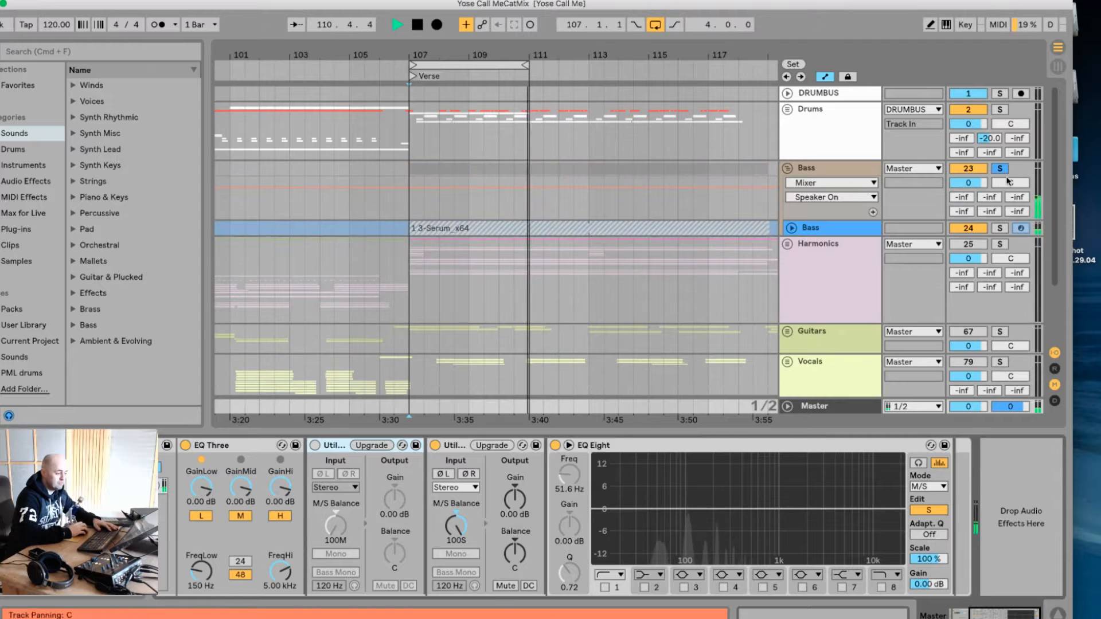
click(792, 228)
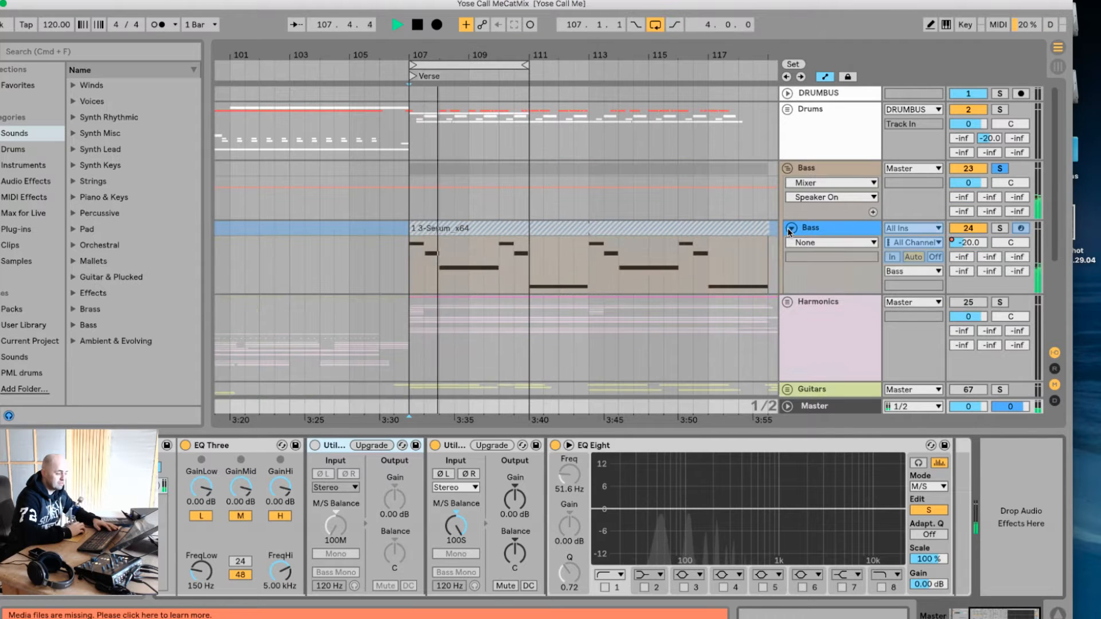
key(a)
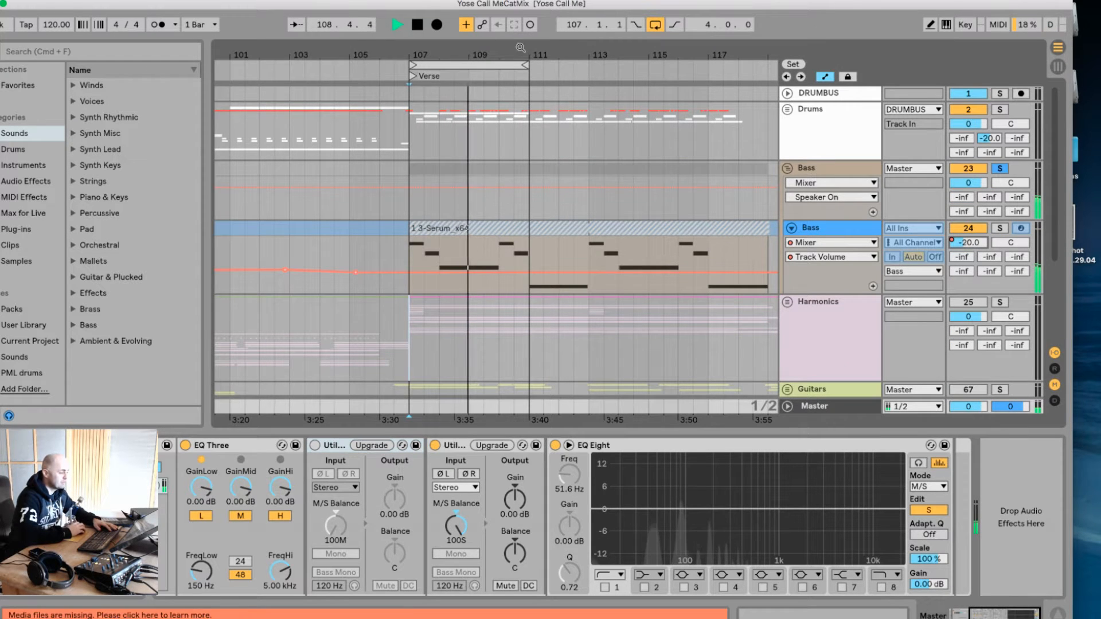
drag(520, 48, 521, 8)
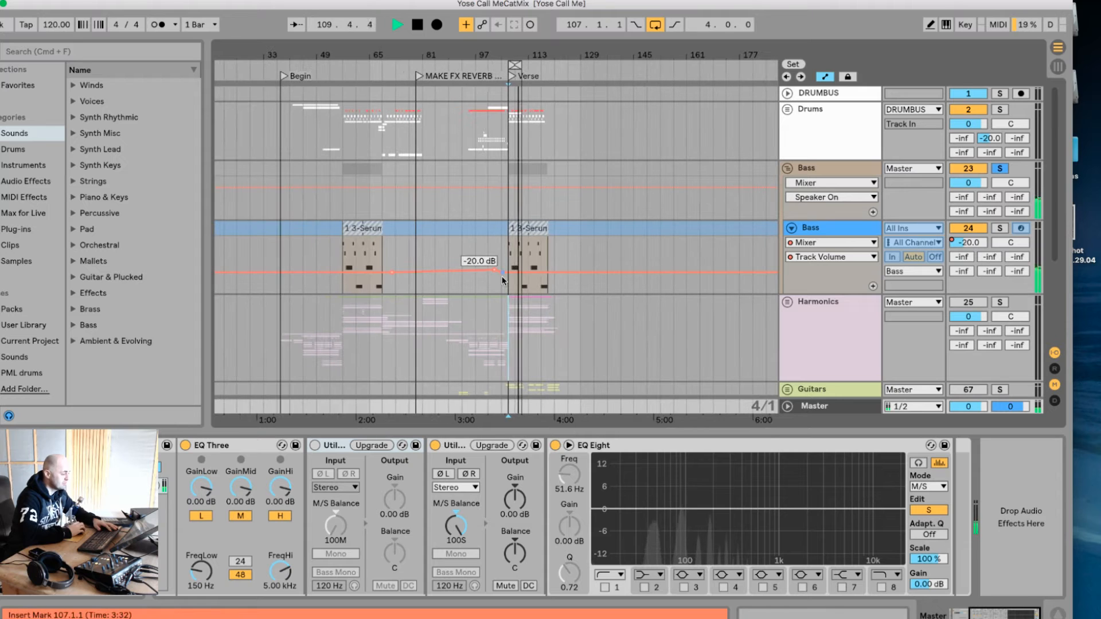
key(super+z)
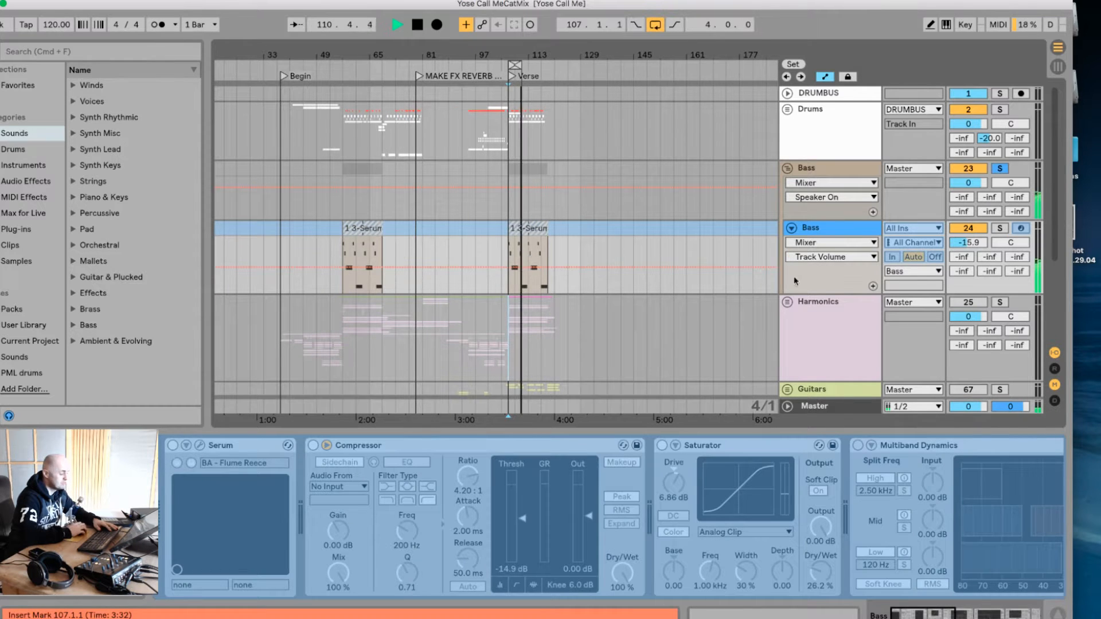
drag(968, 243, 969, 217)
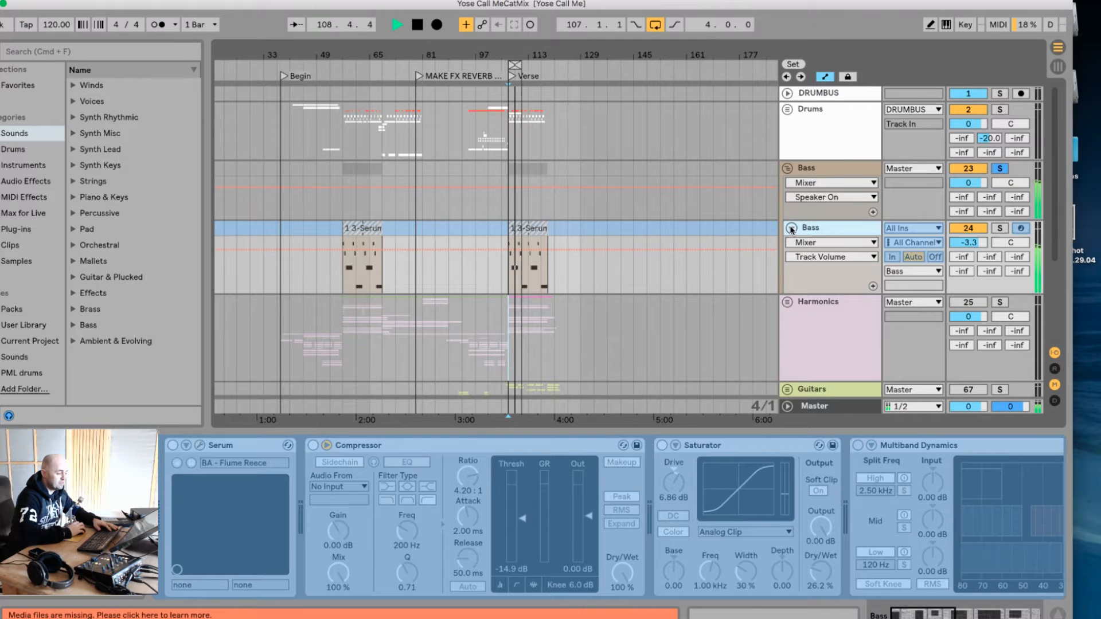
Step: Isolate the low band in the Master's EQ Three and listen to the soloed bass, watching its side spectrum in EQ Eight
click(809, 170)
click(816, 407)
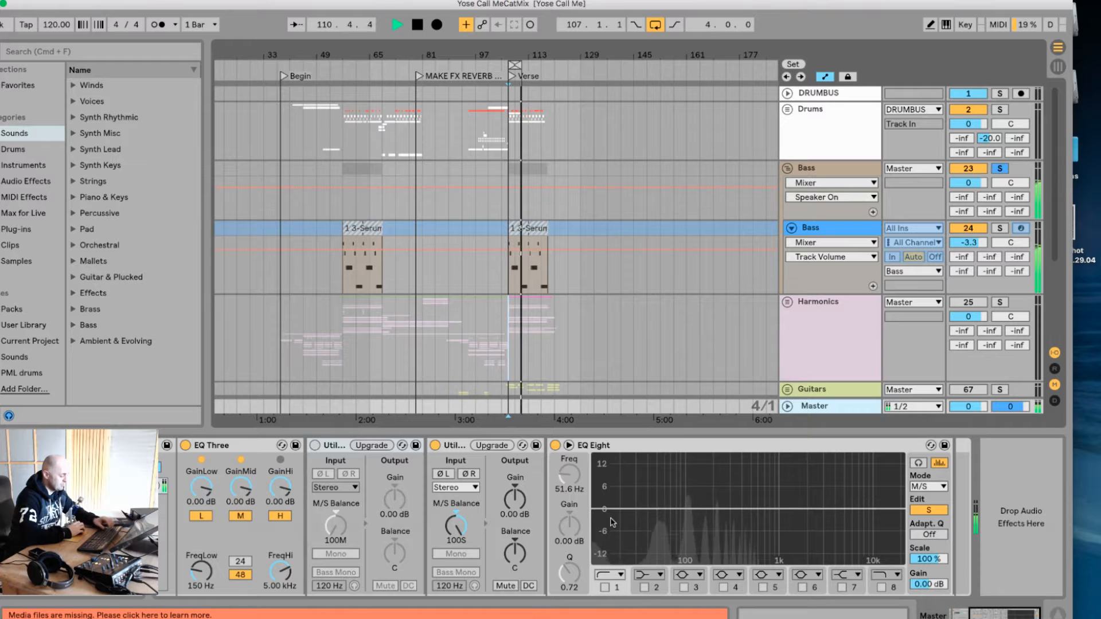
key(1)
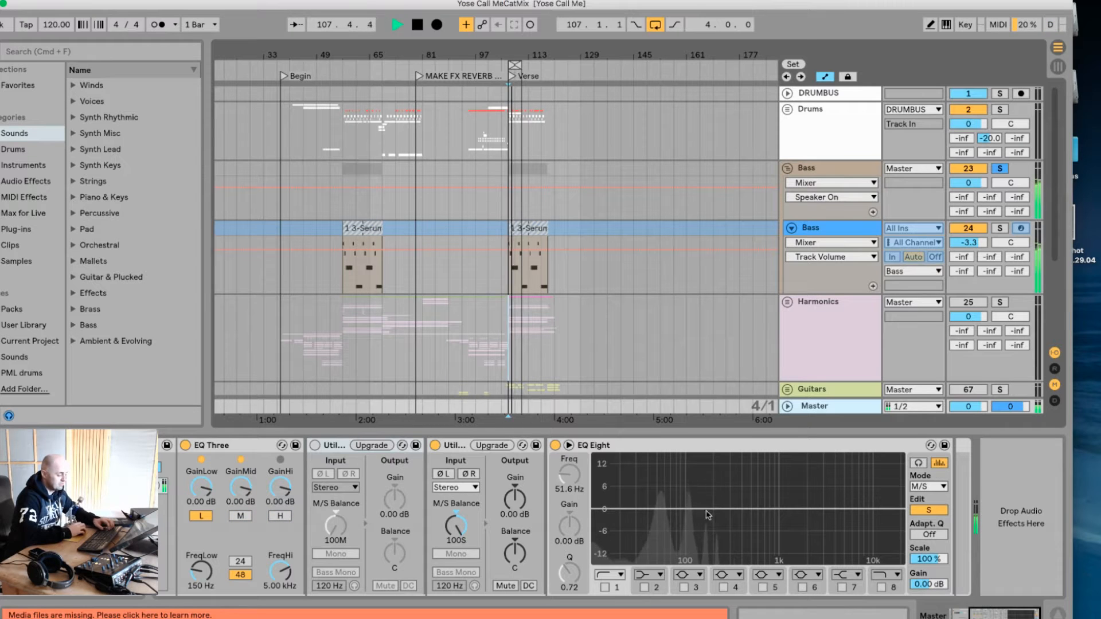
drag(707, 481, 589, 570)
key(space)
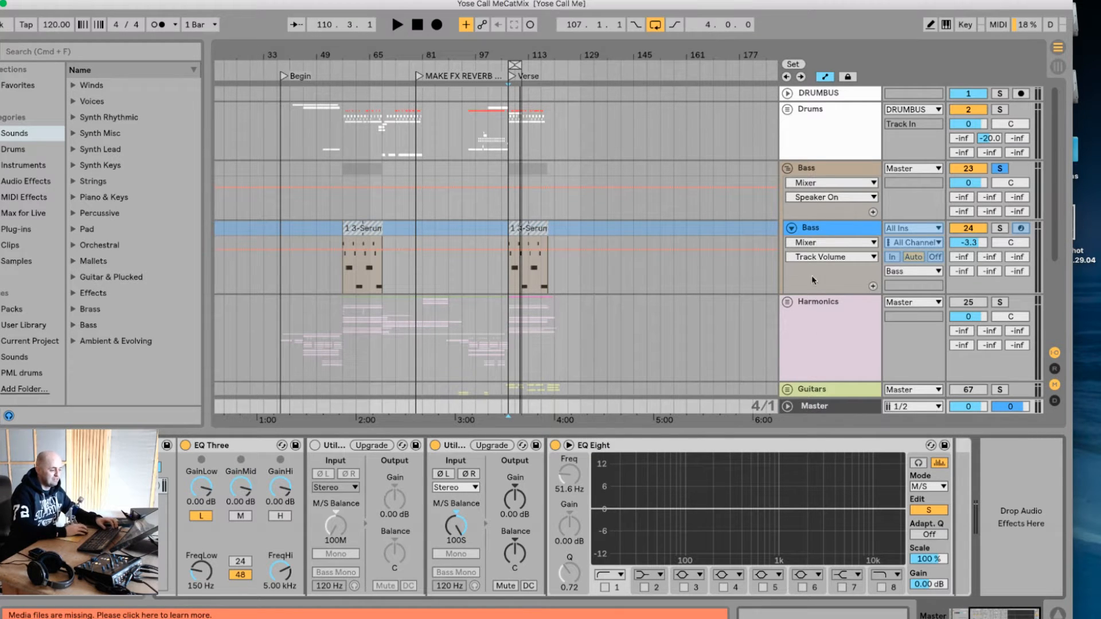
Step: Collapse the Bass group and switch the solo from Bass to the Bounce track
click(788, 168)
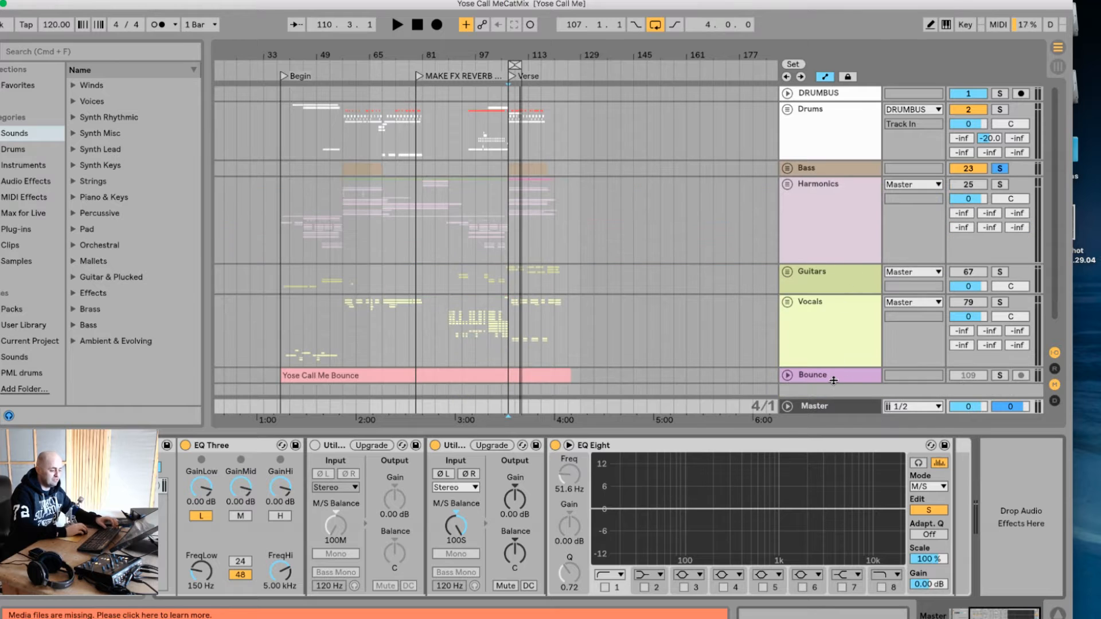
key(space)
click(1001, 168)
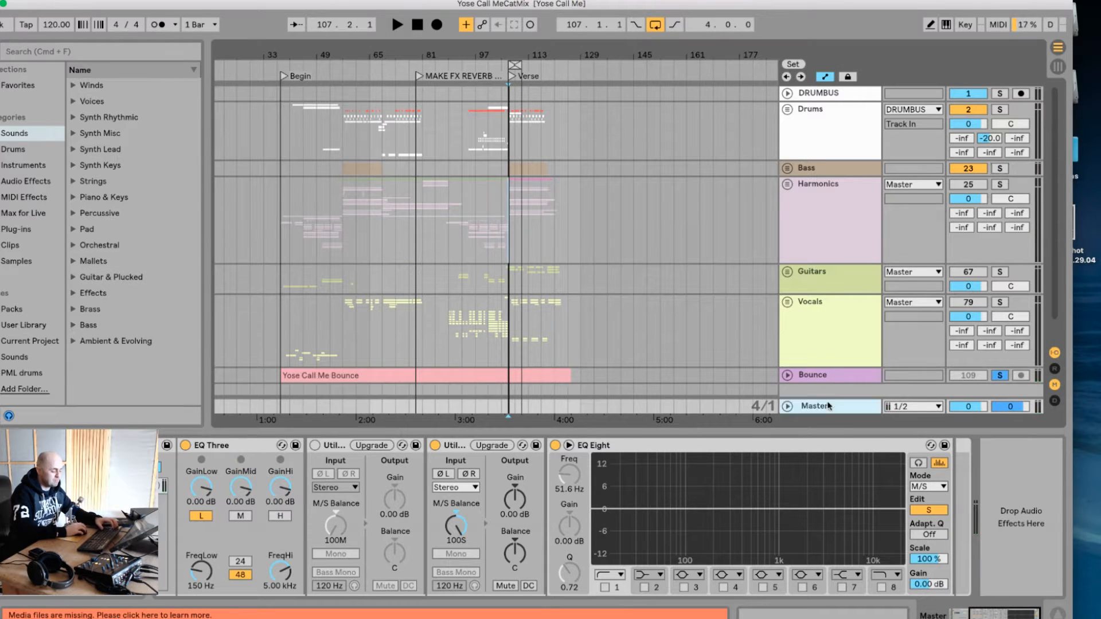
Step: Disable the Master's 100S Utility and re-enable the mid and high bands in EQ Three
click(435, 446)
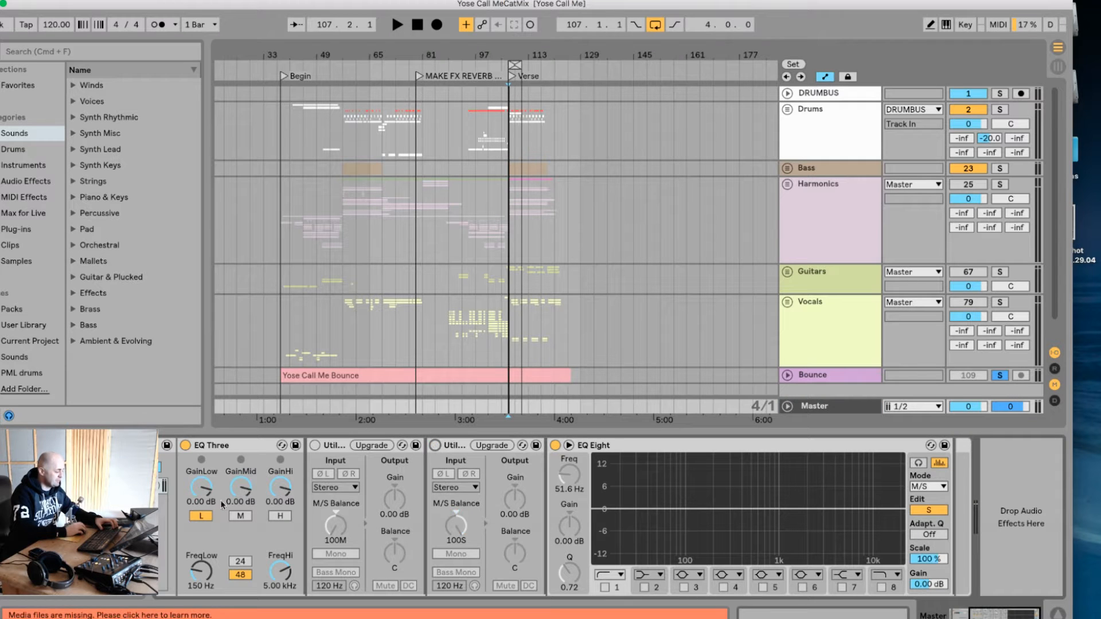
click(241, 516)
click(280, 516)
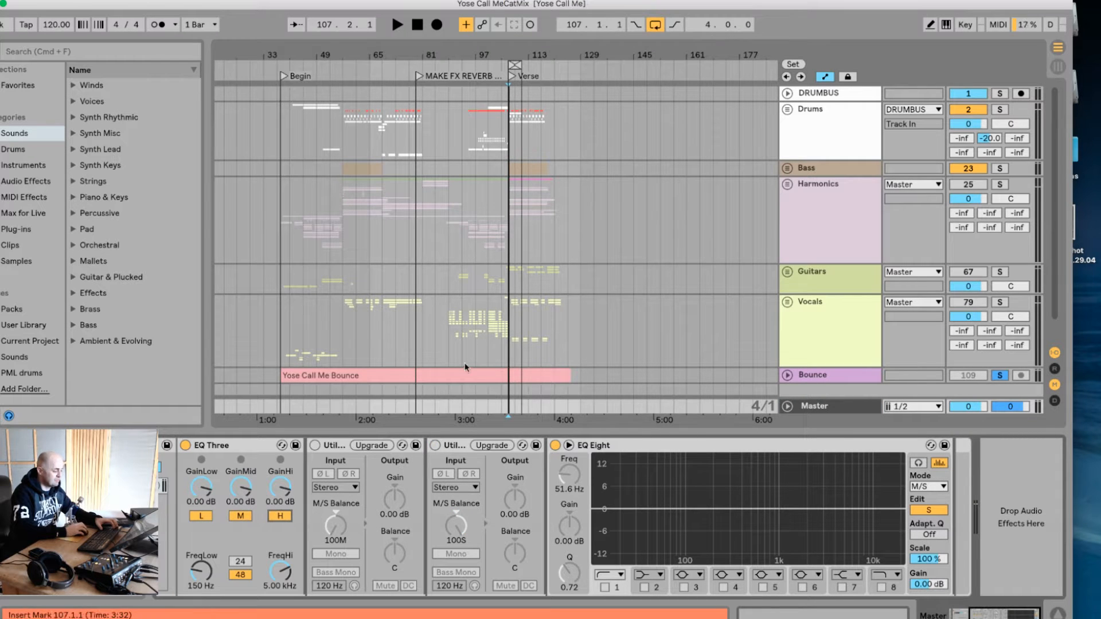
Step: Play the soloed Bounce track from the Verse marker at bar 107, checking the Sonarworks calibration profile in between
key(space)
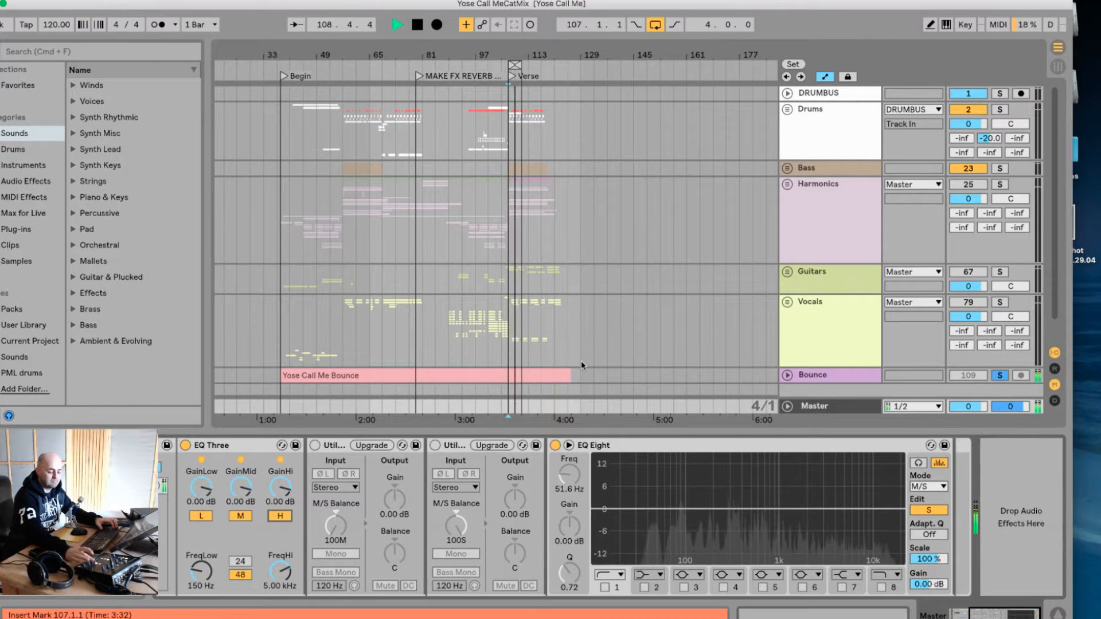
key(space)
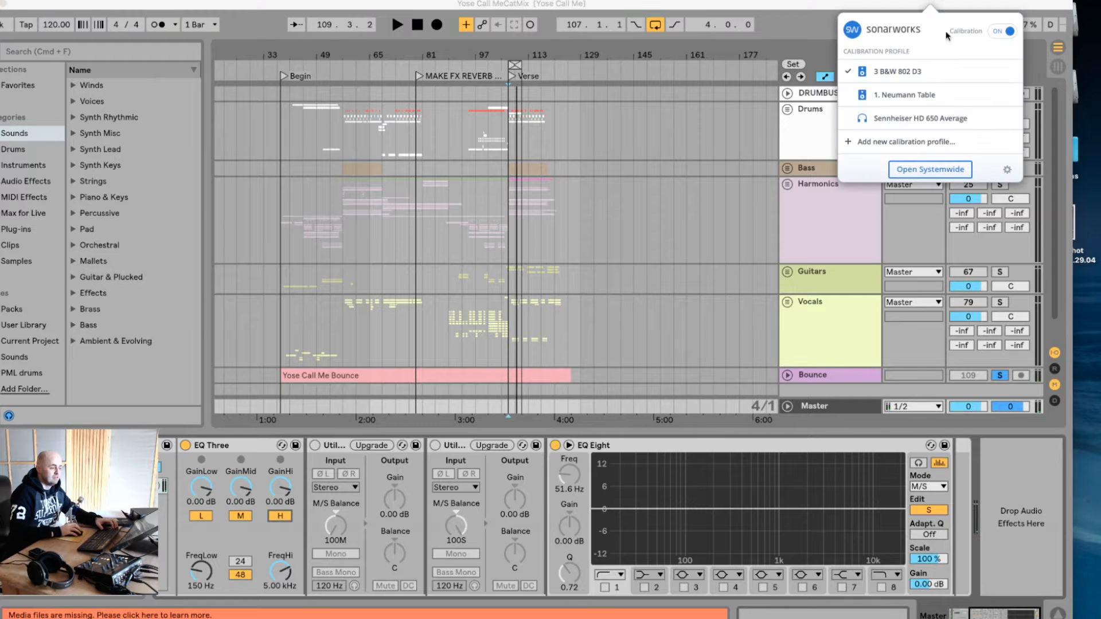
click(603, 235)
key(space)
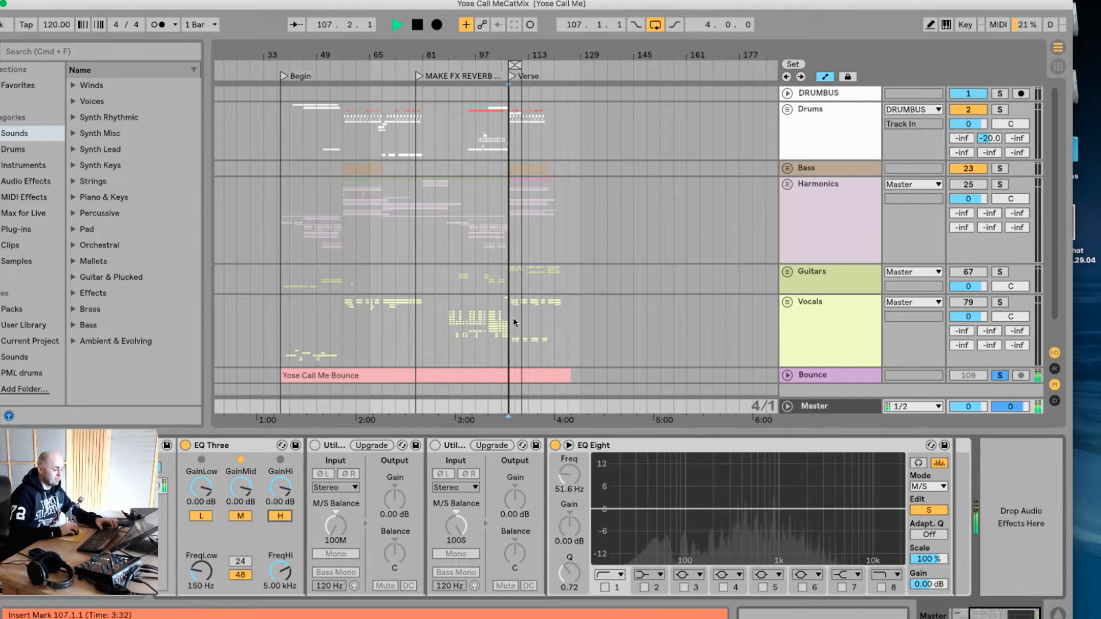
click(511, 317)
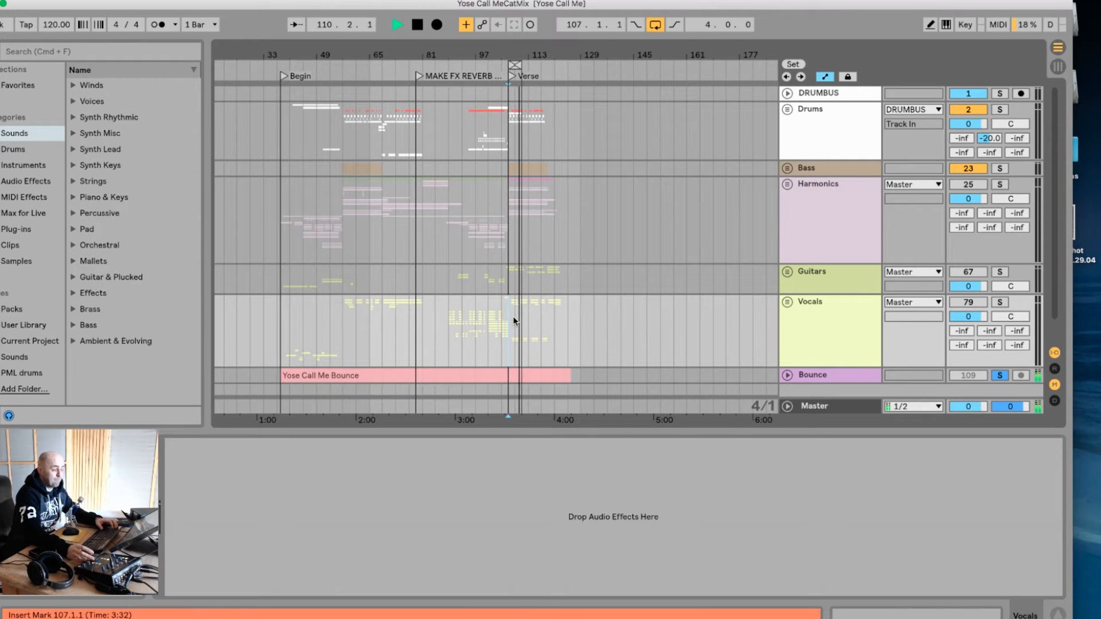
key(space)
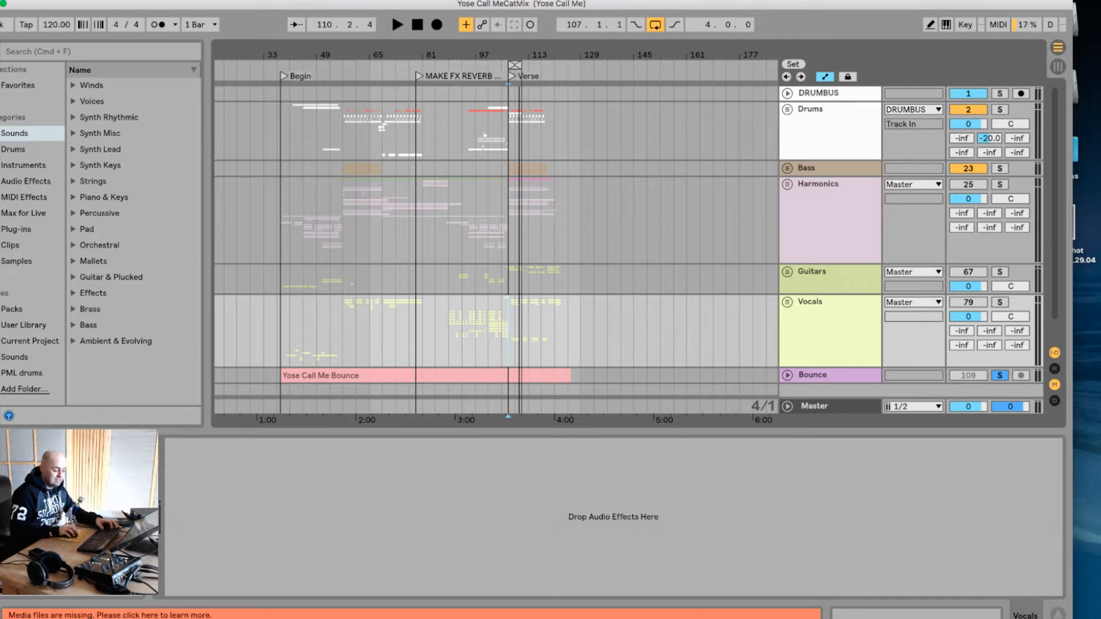
Step: Widen the project window and expand the Bass group to show the inner Bass track's device chain
drag(1072, 618, 1100, 617)
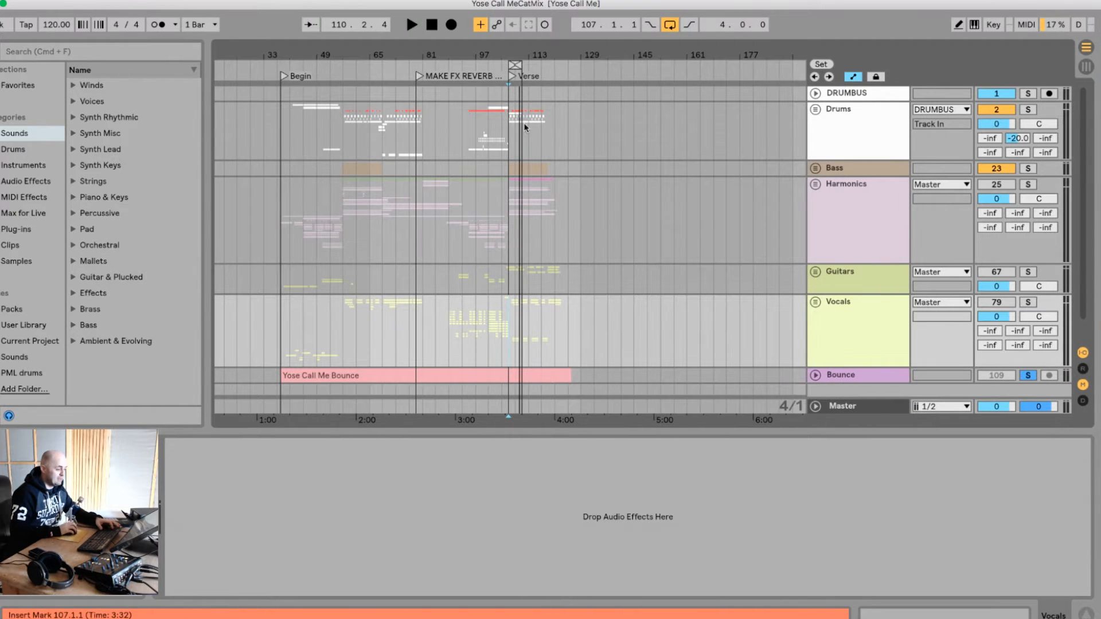
click(816, 169)
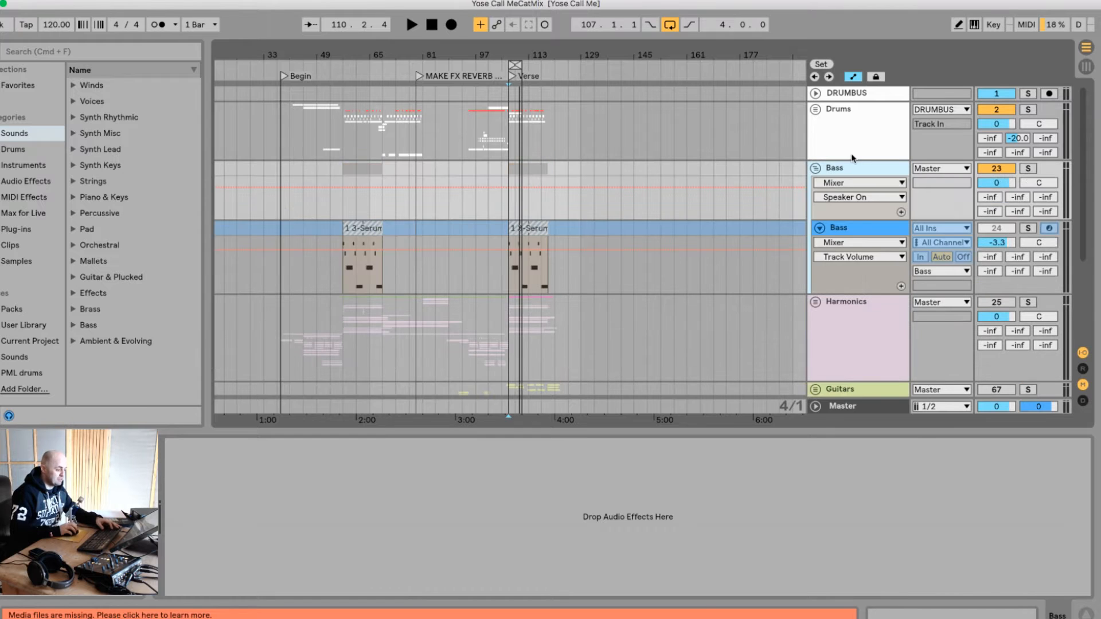
click(859, 233)
click(851, 408)
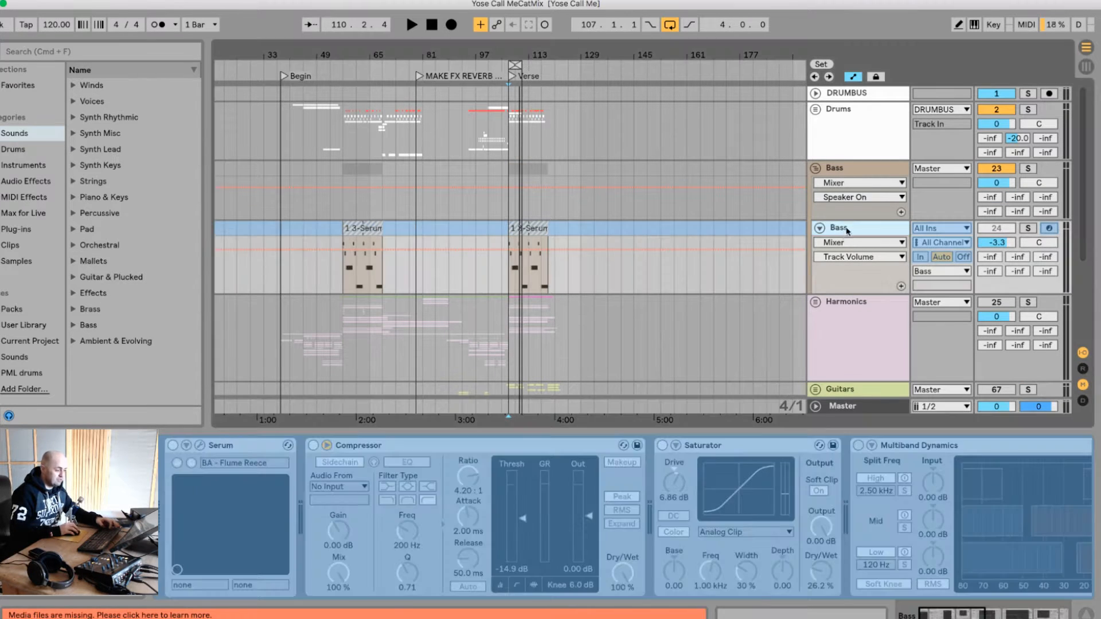
click(840, 232)
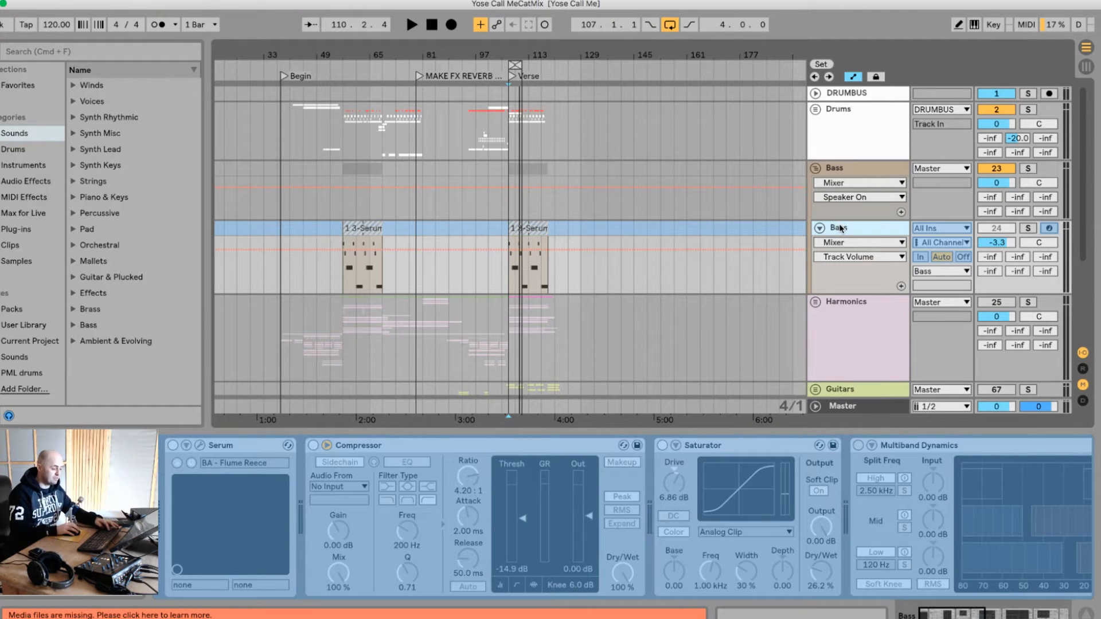
Step: Rename the inner Bass track inside the Bass group as "Reece Bass Top"
key(super+r)
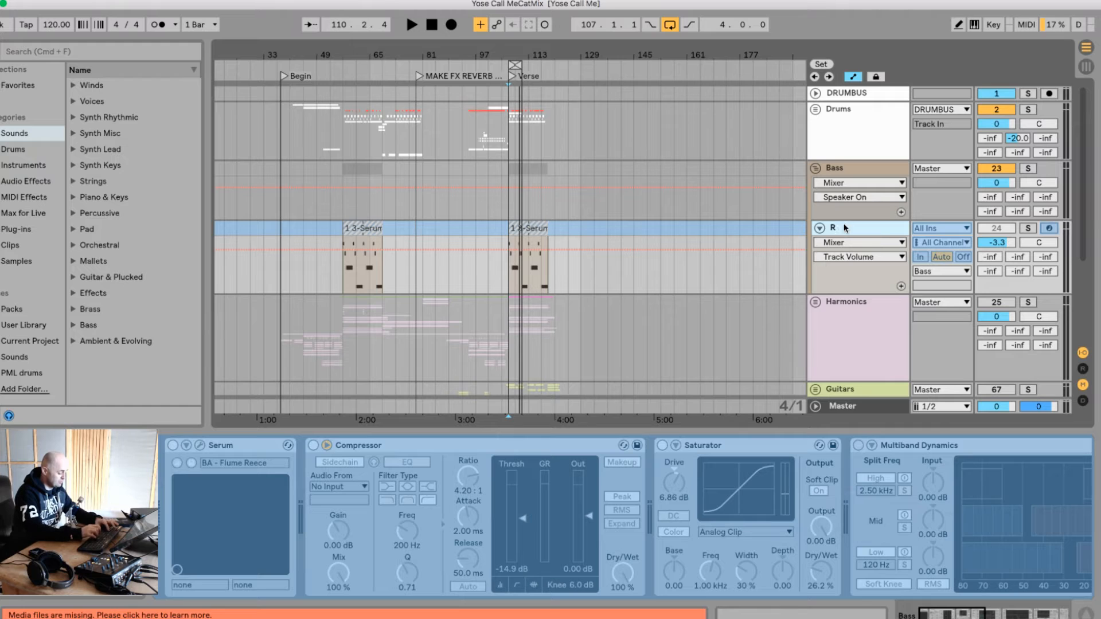
text(Reece Bass Top)
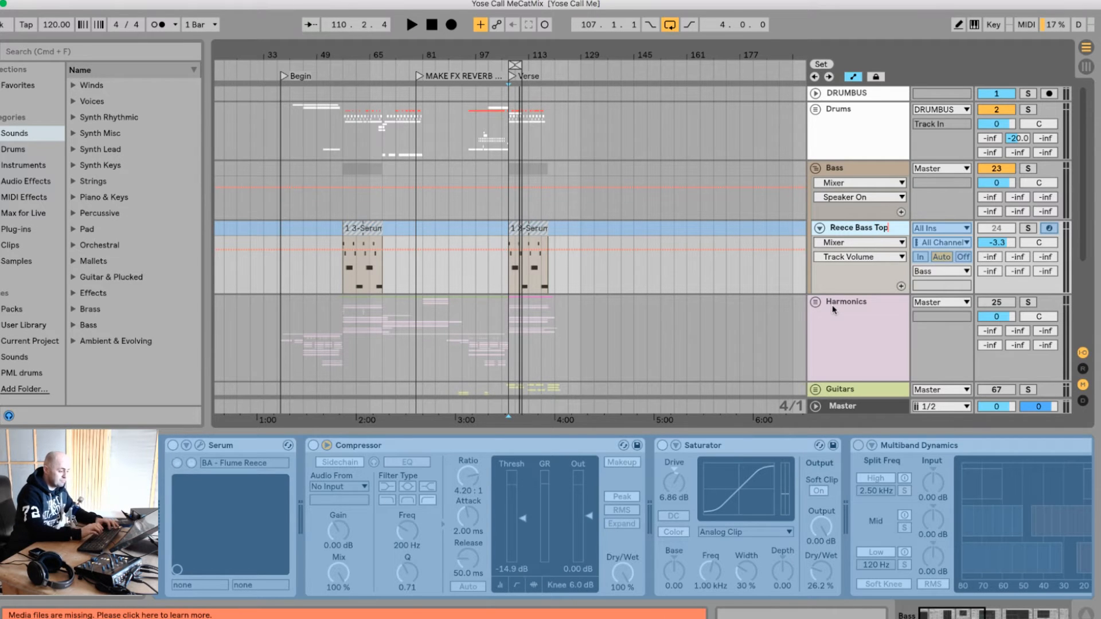
key(Return)
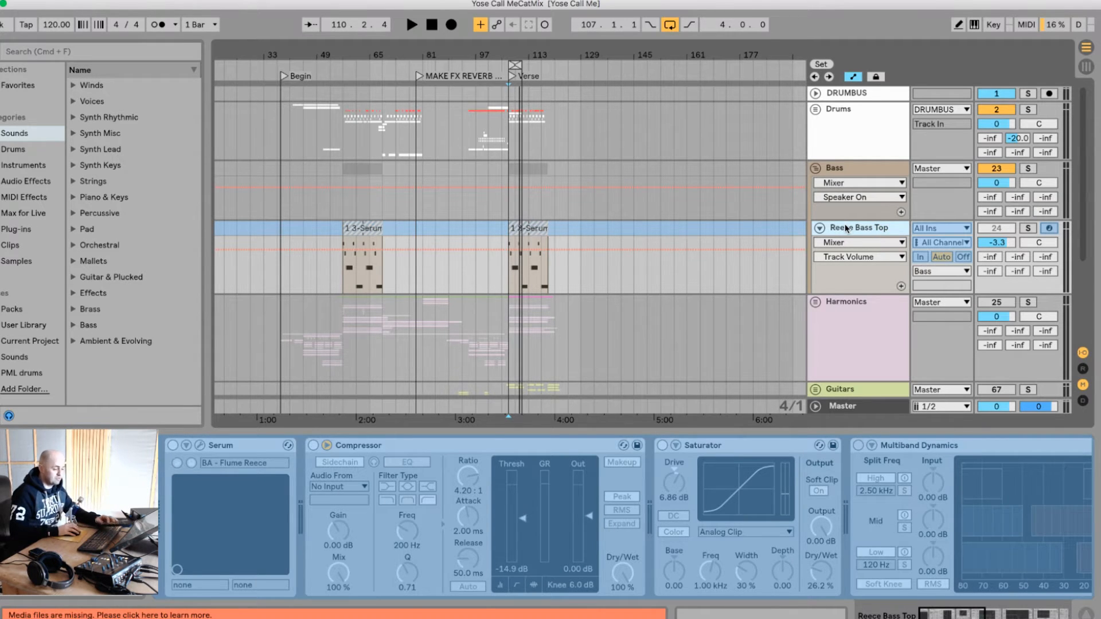
Step: Duplicate the Reece Bass Top track and rename the copy as "Sub Layer"
key(super+d)
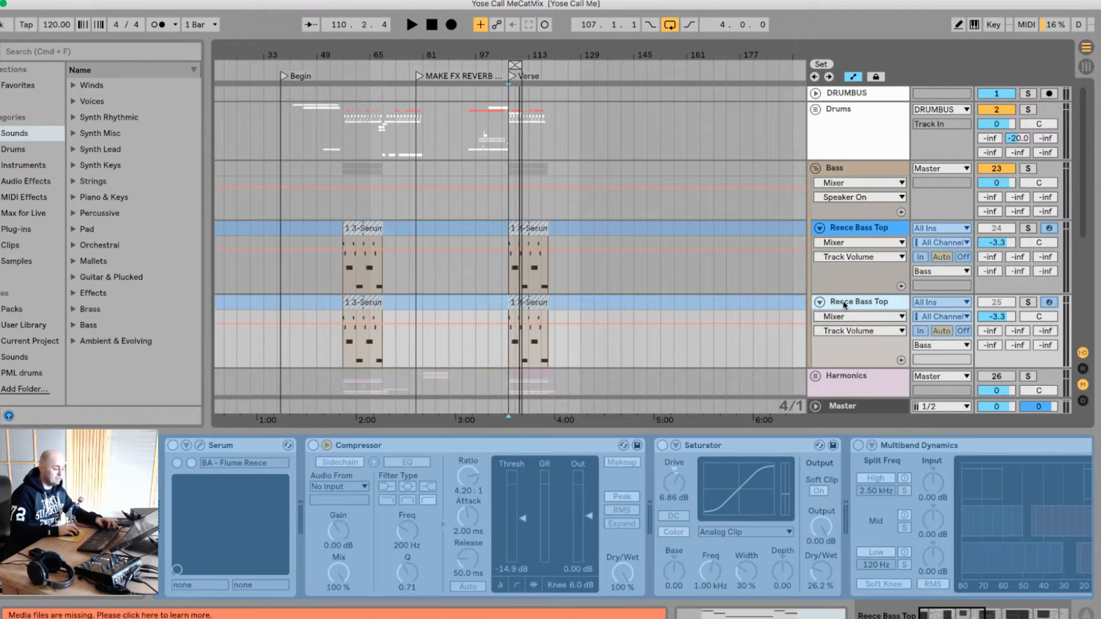
key(super+r)
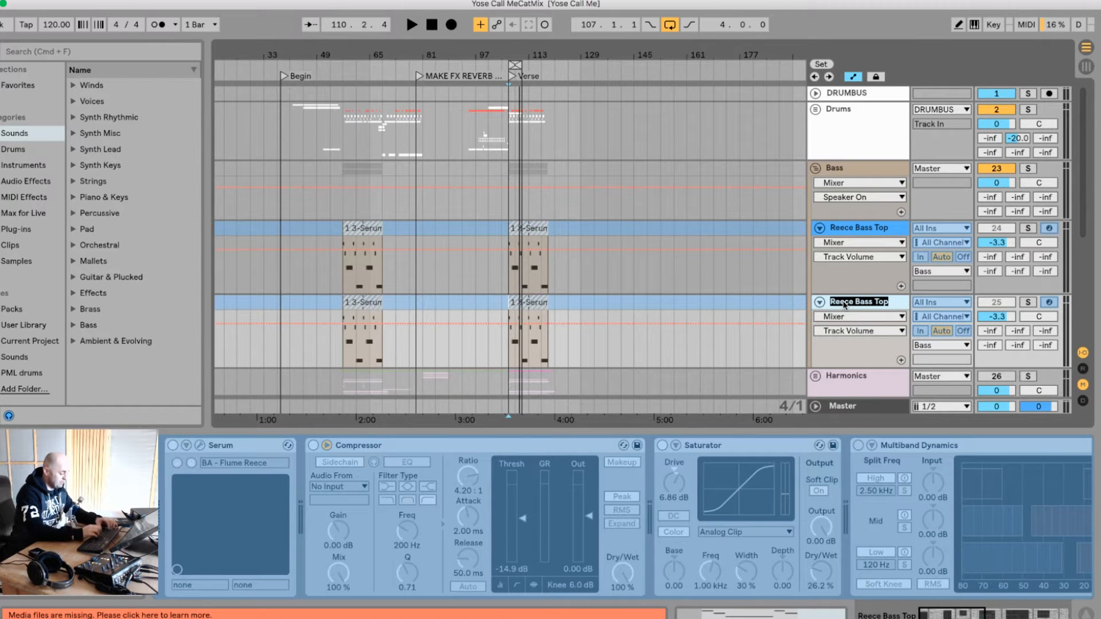
text(Sub)
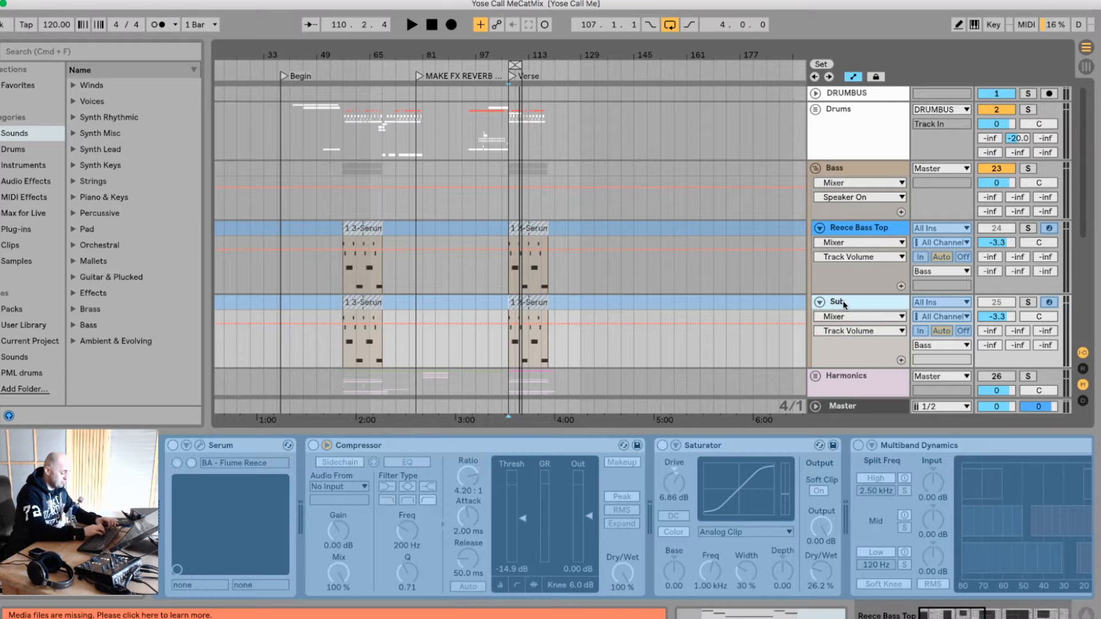
text( Layer)
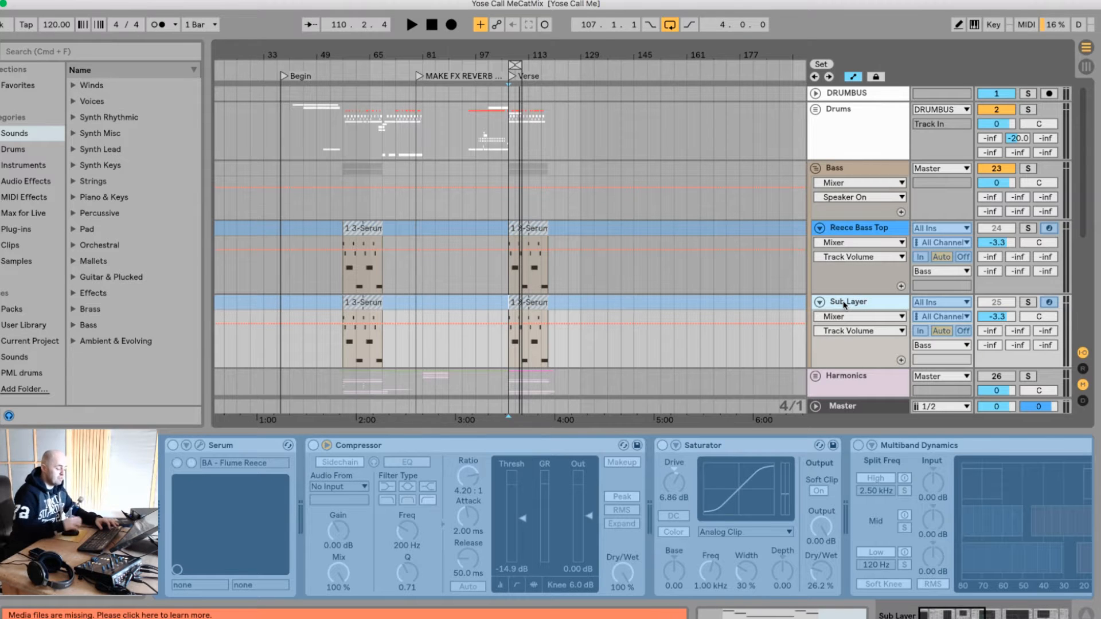
key(Return)
Step: Unfreeze the Reece Bass Top and Sub Layer tracks
right_click(854, 226)
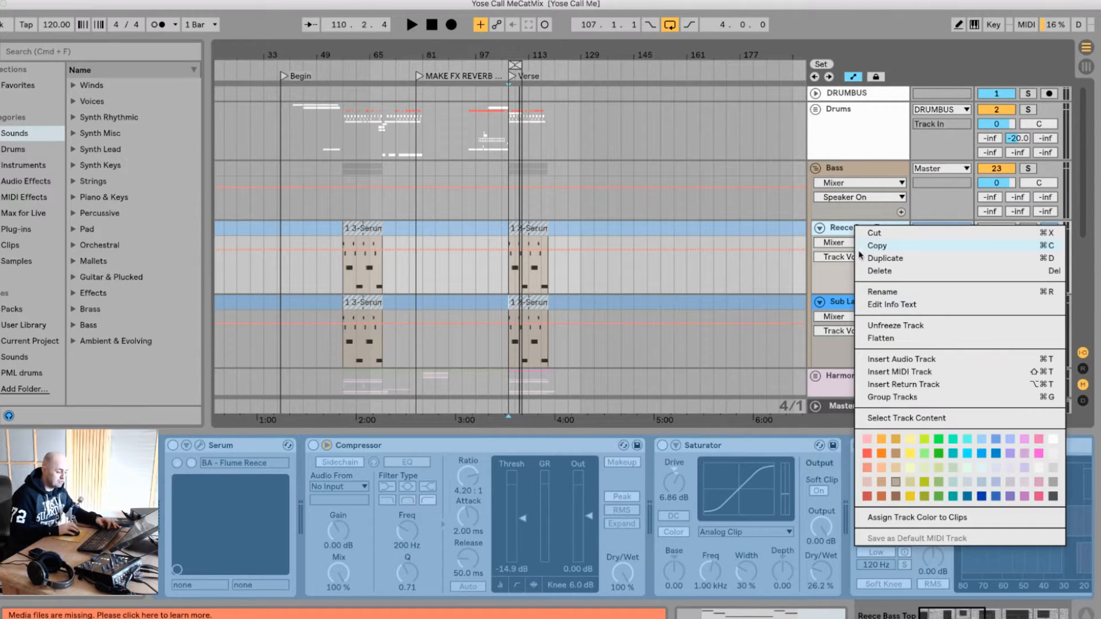
click(857, 305)
right_click(858, 305)
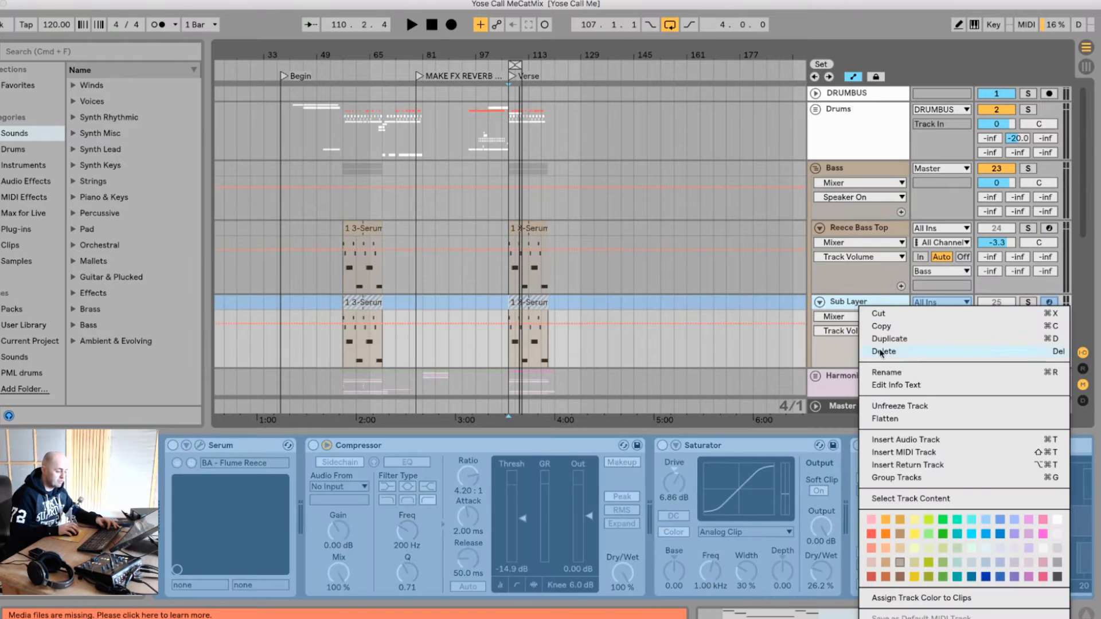
click(896, 407)
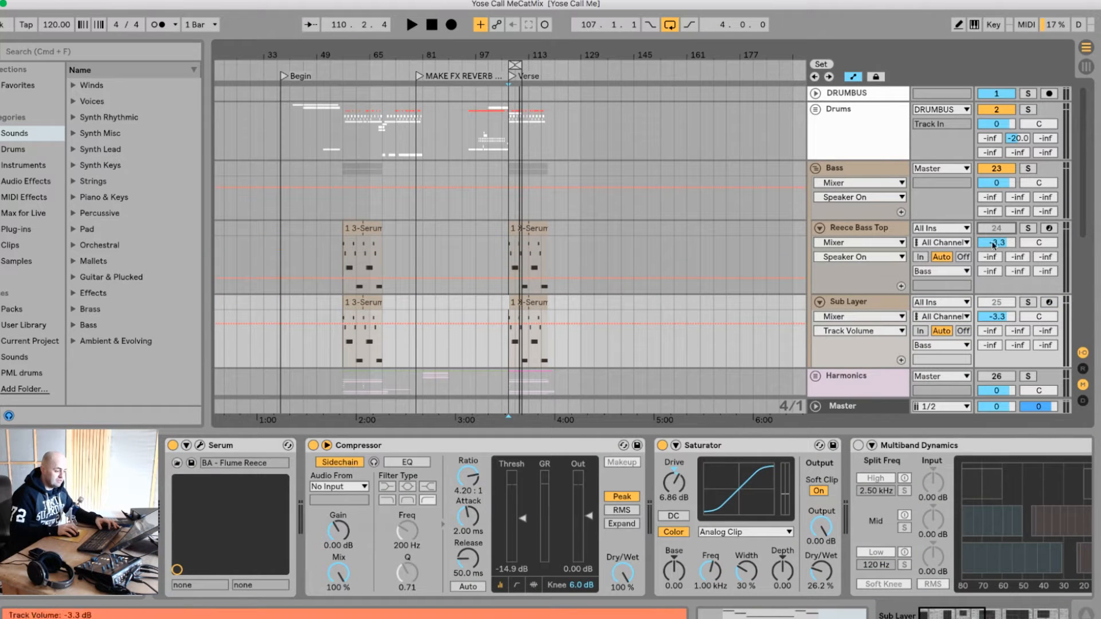
Step: Solo the Bass group and have only the Reece Bass Top track active inside it
click(1029, 168)
click(1008, 228)
click(1001, 303)
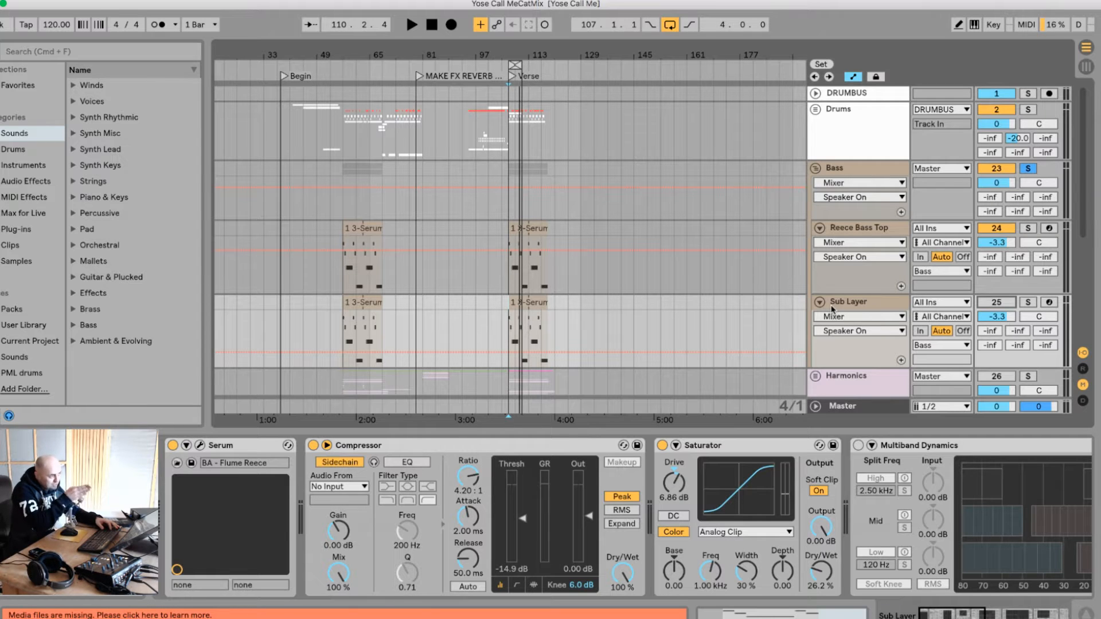
Step: Deactivate the Reece Bass Top track and activate the Sub Layer track instead
click(848, 228)
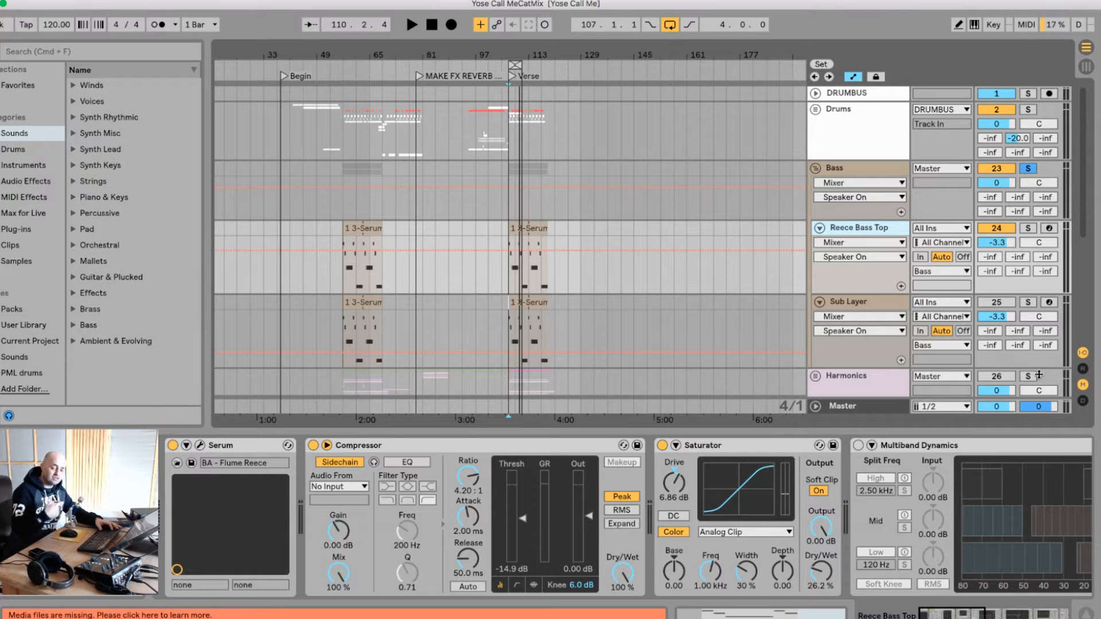
click(992, 273)
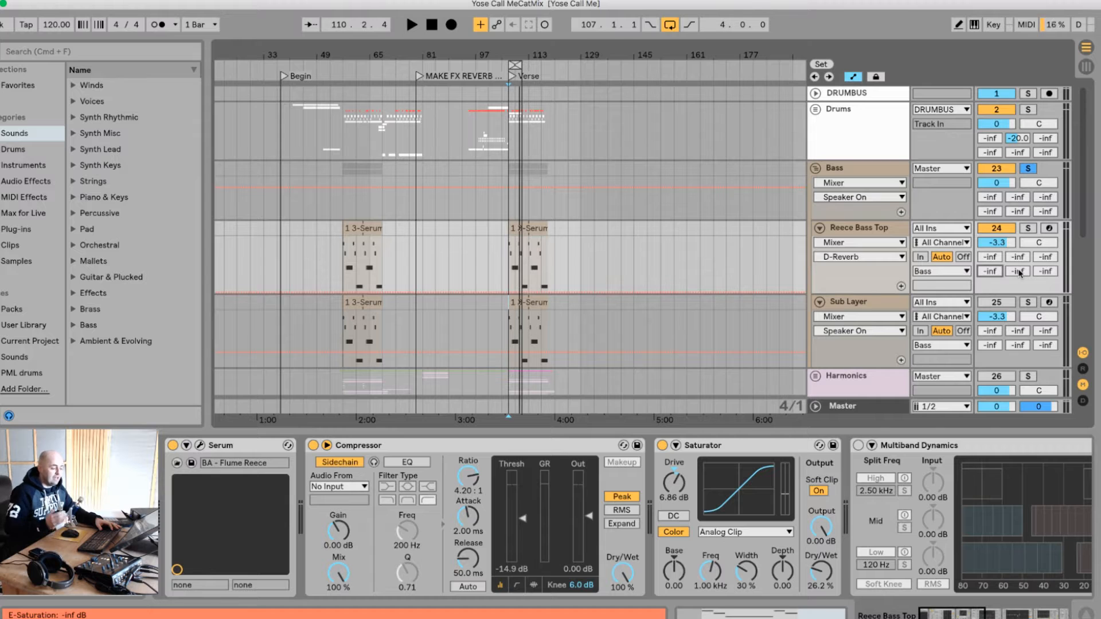
click(997, 228)
click(996, 302)
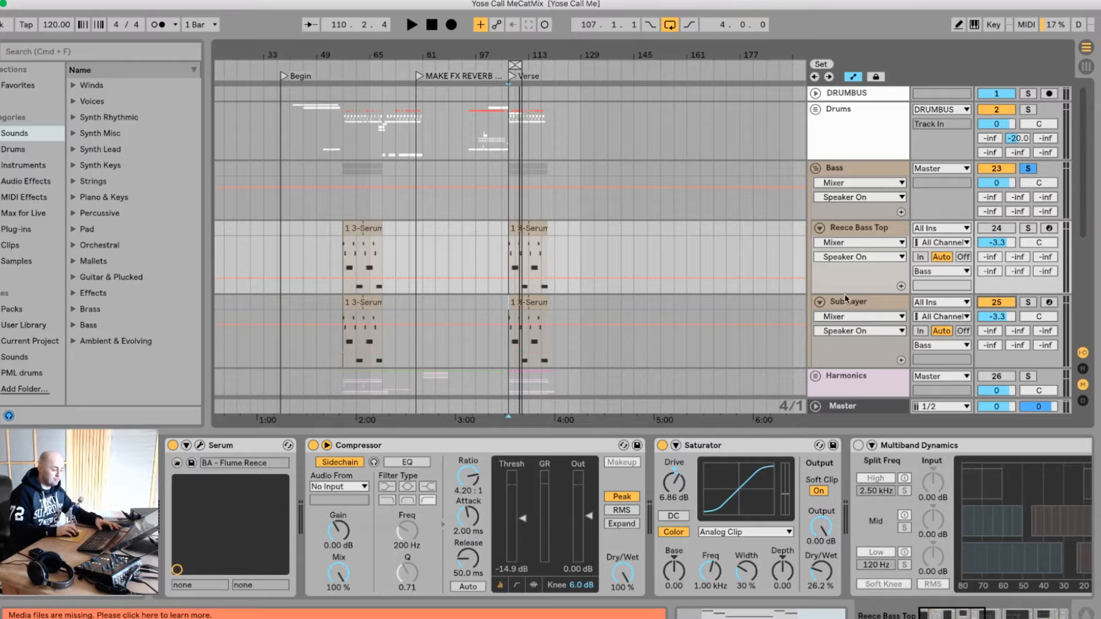
Step: Delete the Utility and EQ Eight devices from the Sub Layer track's chain
click(847, 299)
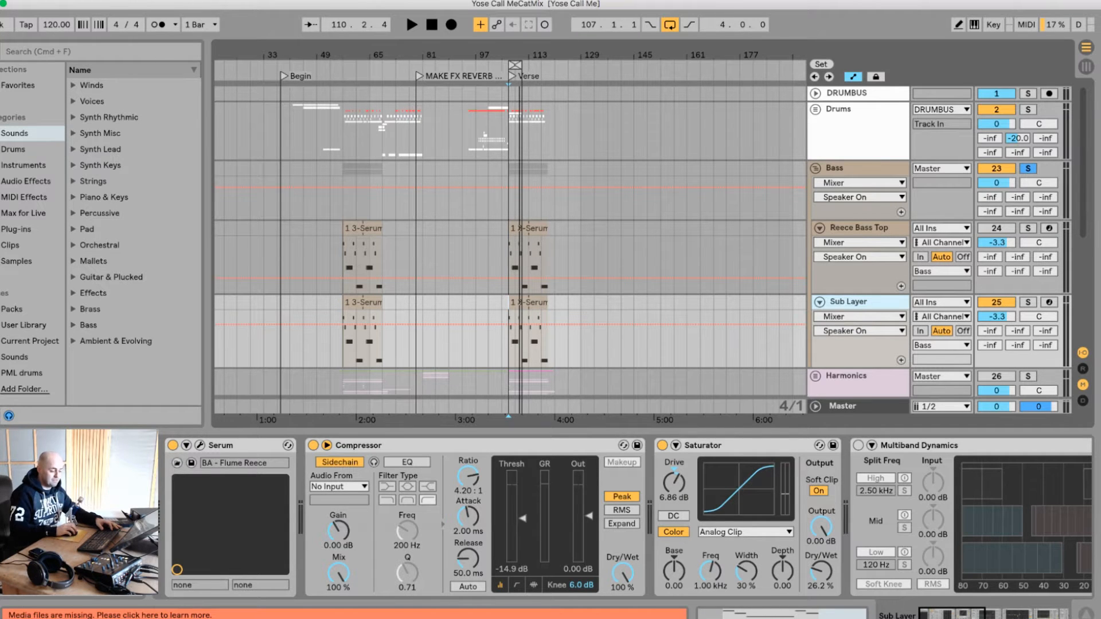
scroll(916, 521, right, 5)
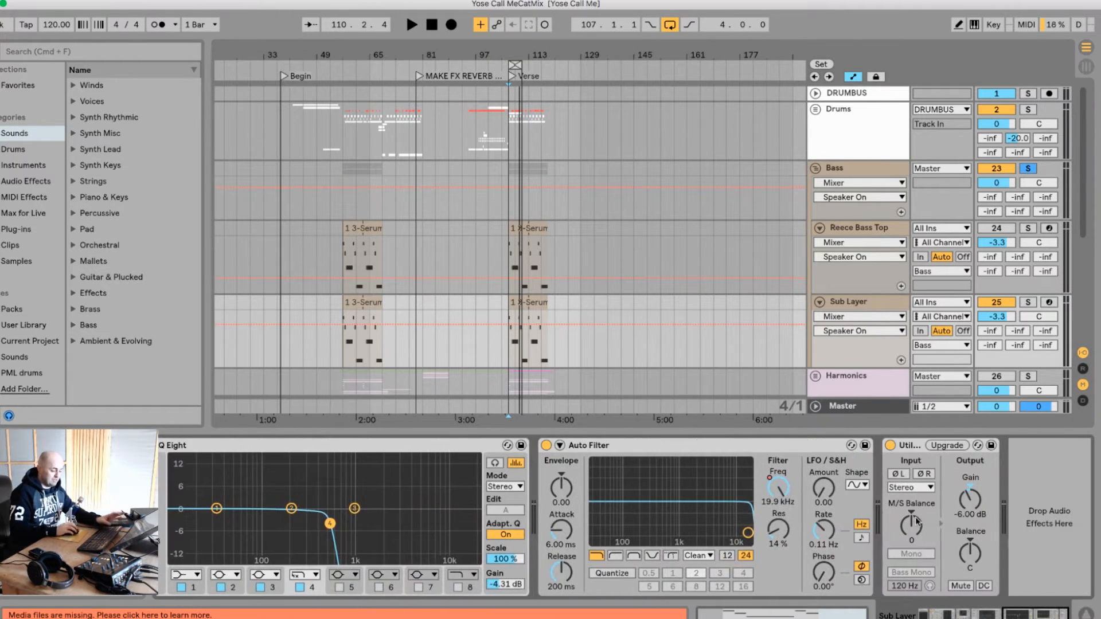
click(914, 443)
key(Delete)
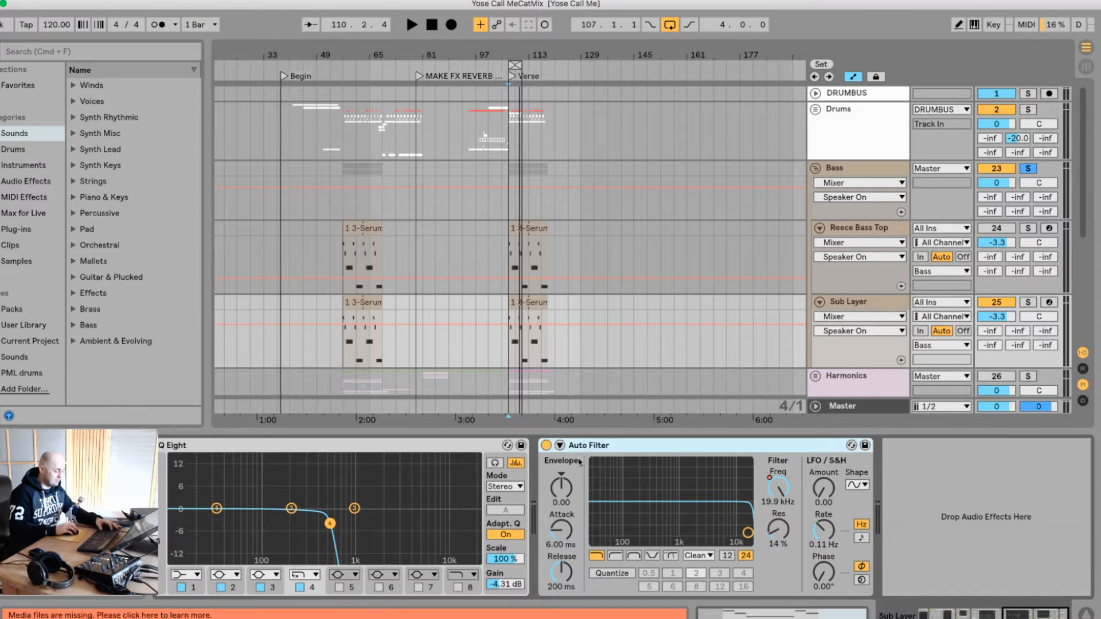
click(464, 449)
key(Delete)
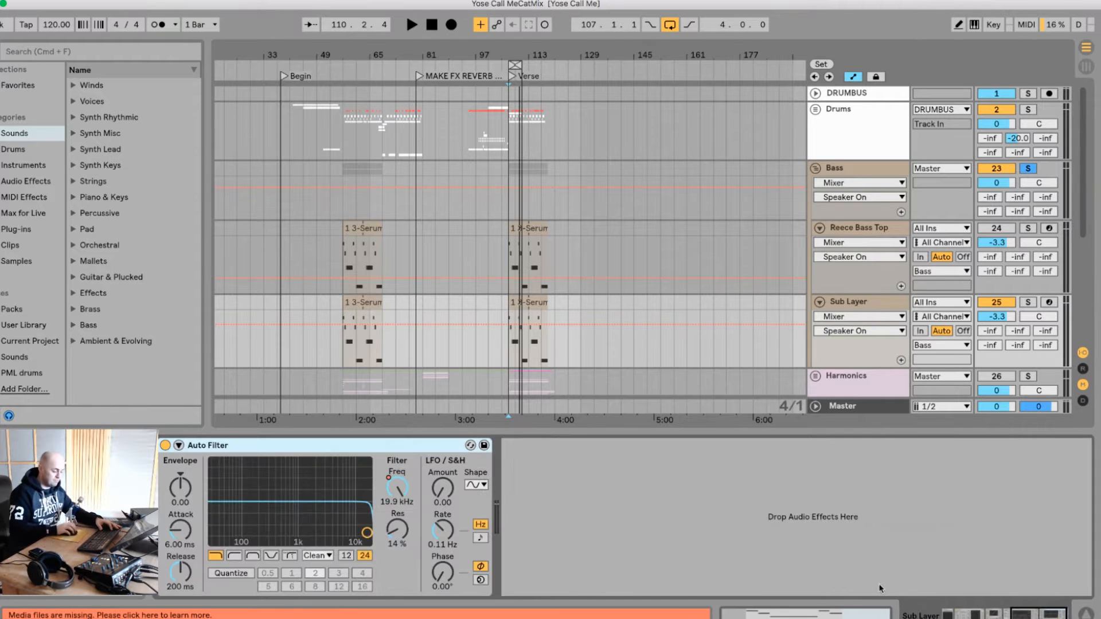
Step: Delete the Multiband Dynamics and Saturator devices from the Sub Layer track's chain
scroll(631, 517, left, 10)
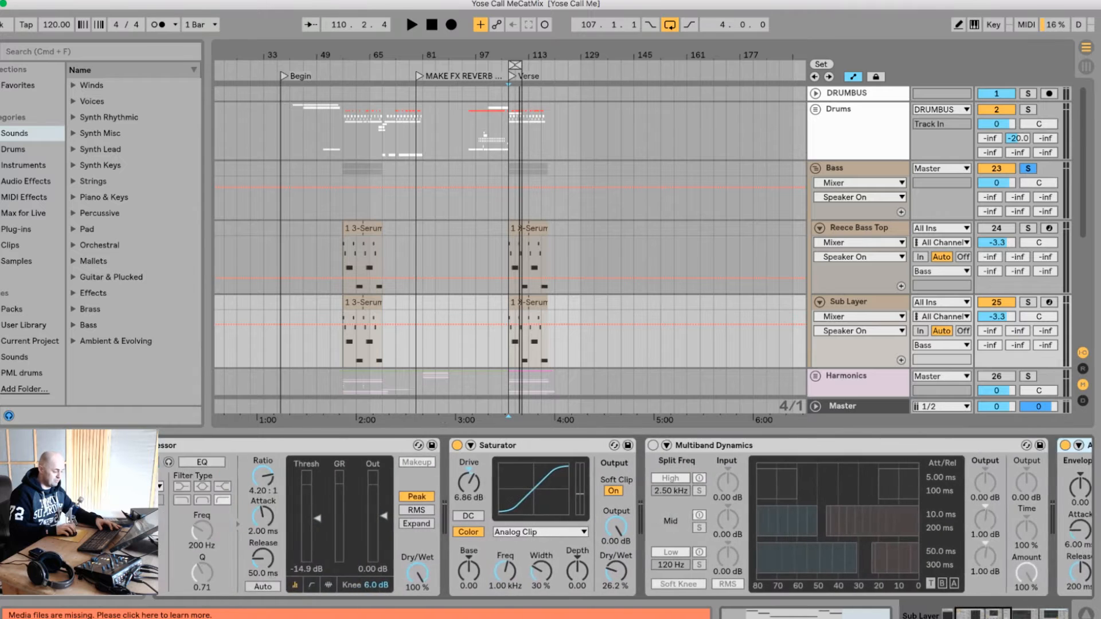
click(783, 451)
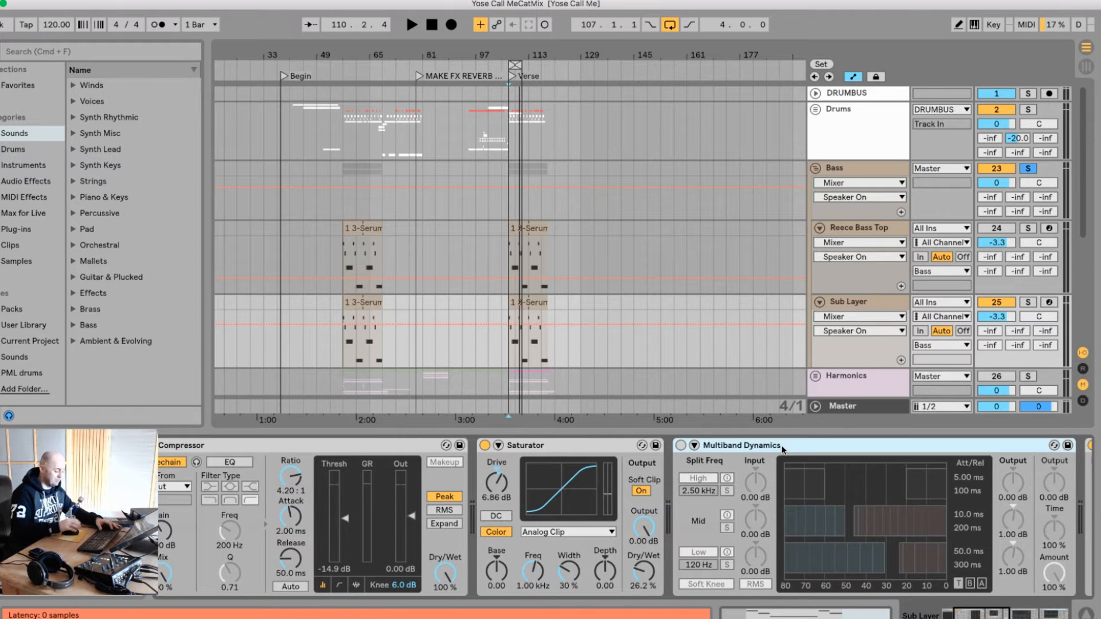
key(Delete)
click(572, 450)
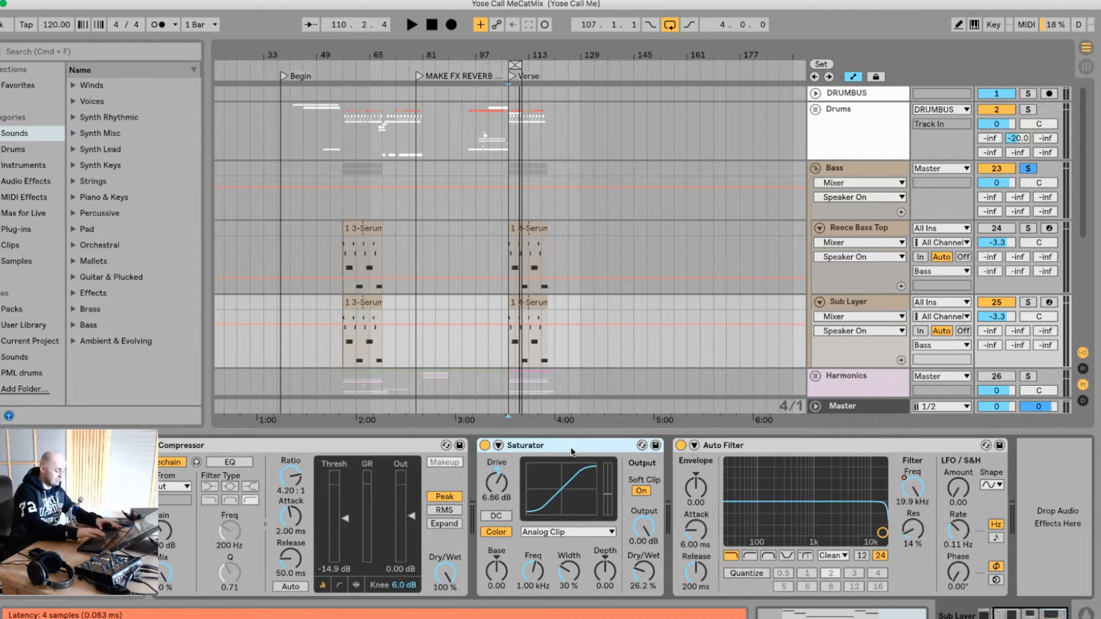
key(Delete)
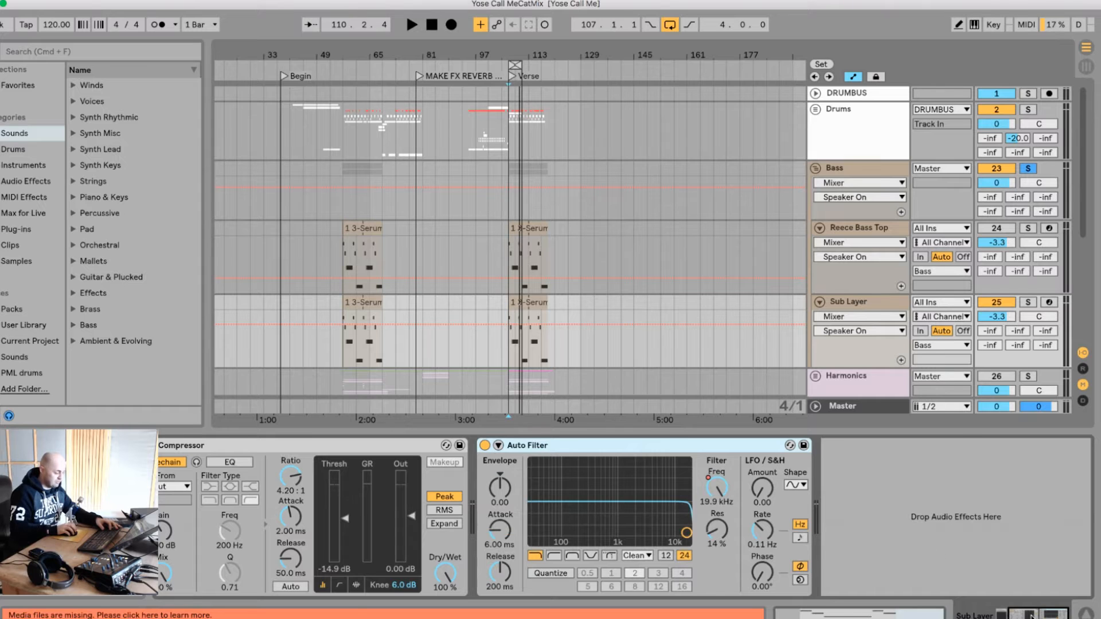
Step: Set the Sub Layer Compressor's sidechain audio source to the Kick track
drag(1032, 616, 1019, 617)
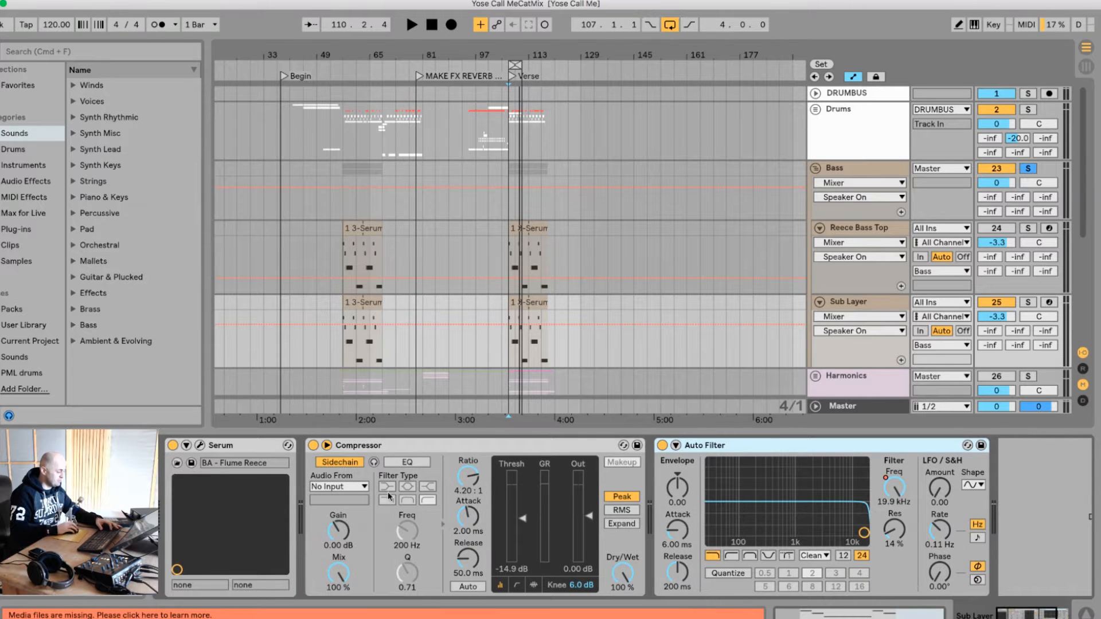
click(363, 487)
scroll(409, 146, up, 10)
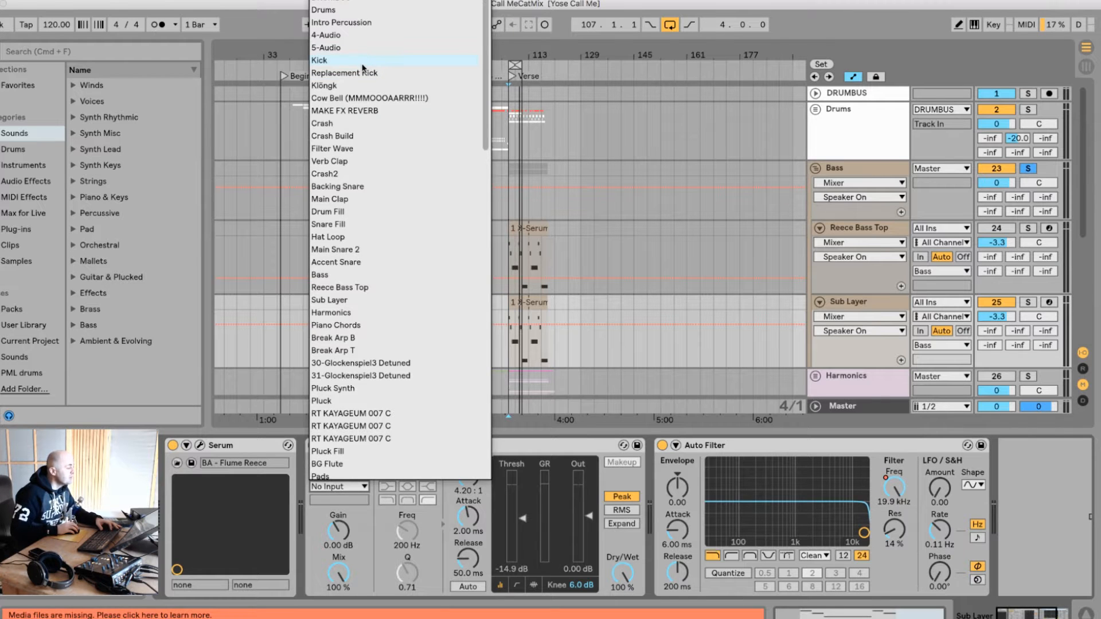
click(362, 64)
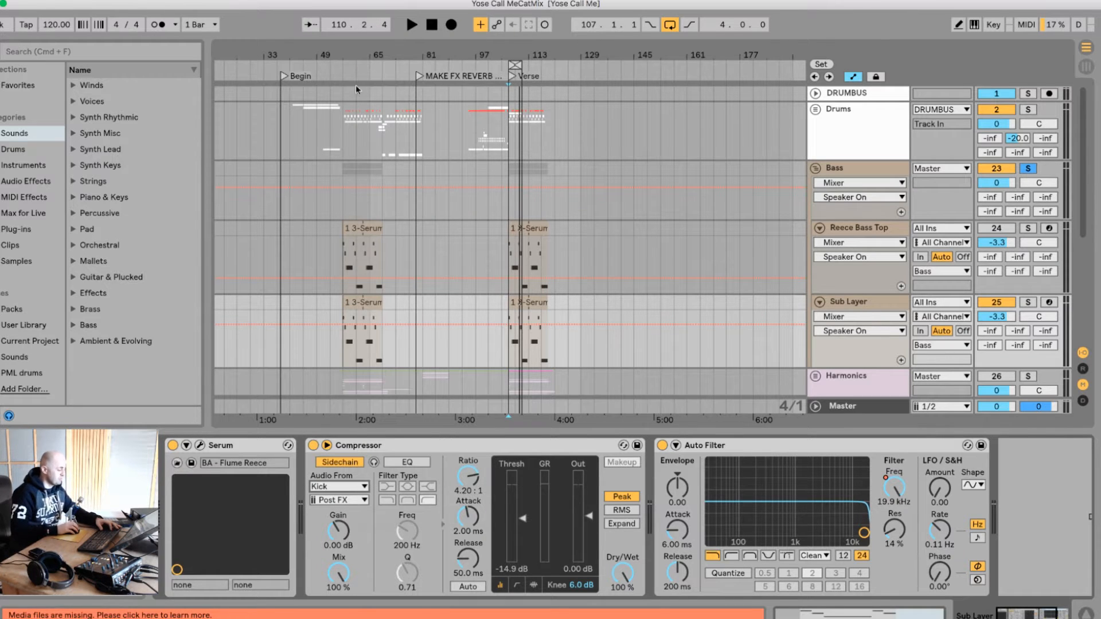
Step: Replace the Serum instrument on the Sub Layer track with Operator, found by searching the browser for "operator"
click(223, 454)
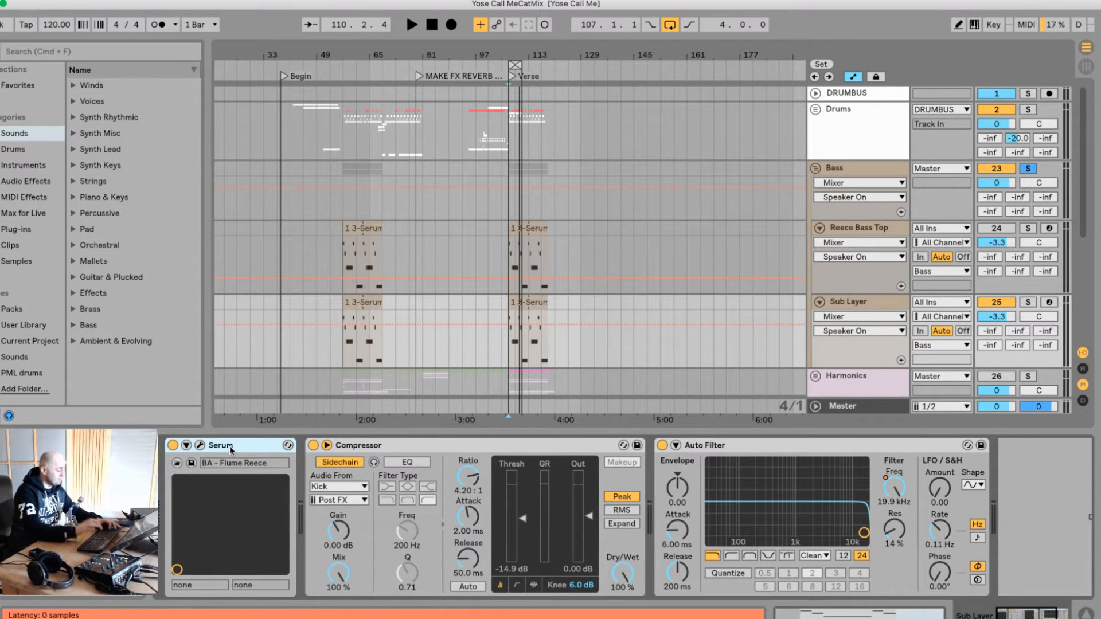
key(Delete)
click(72, 52)
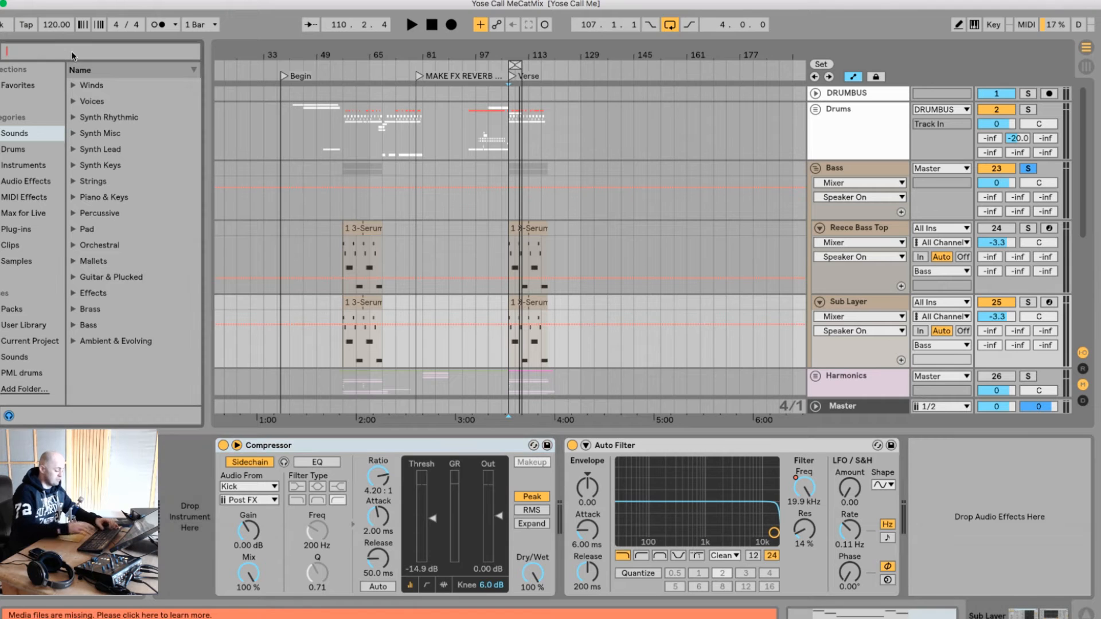
text(operator)
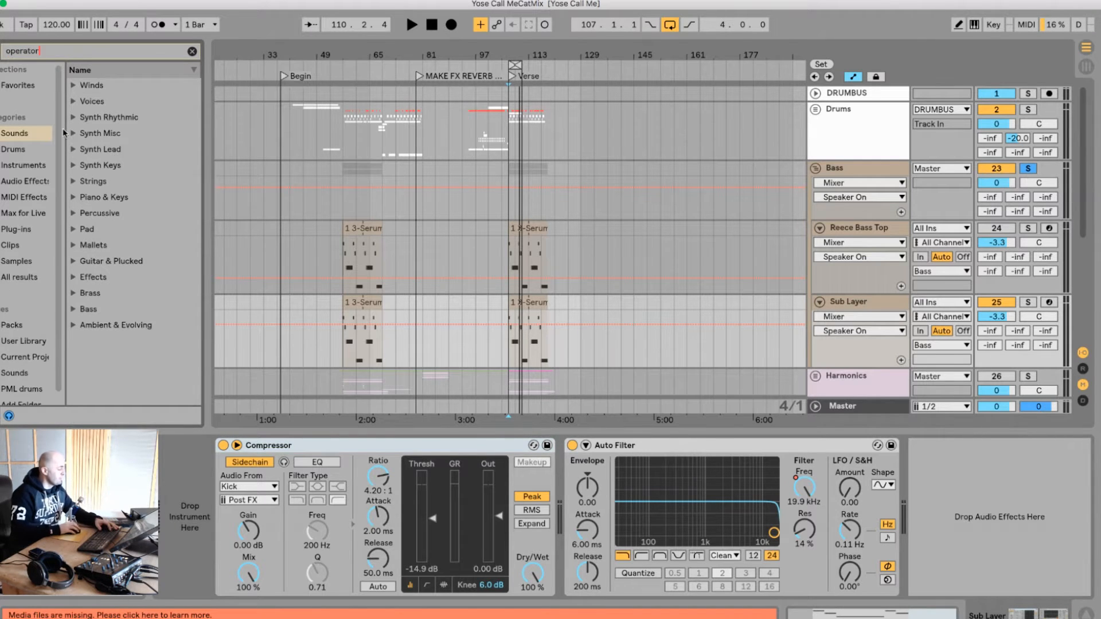
click(18, 281)
drag(94, 86, 173, 453)
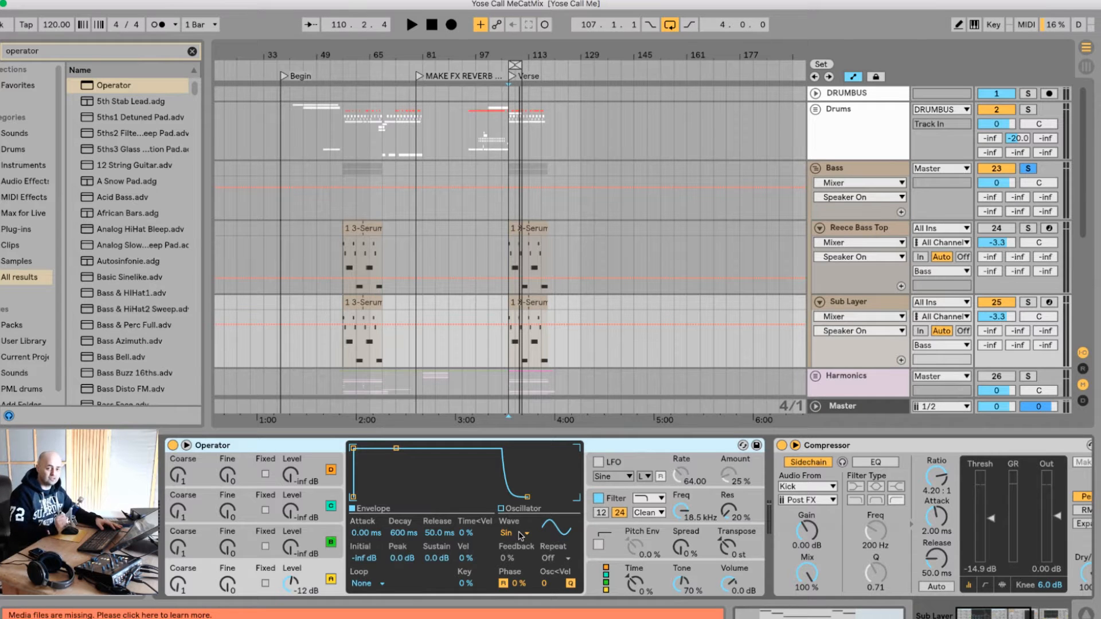
Step: Set Operator's oscillator A wave to Triangle and play the Sub Layer from the Verse at bar 107
click(522, 536)
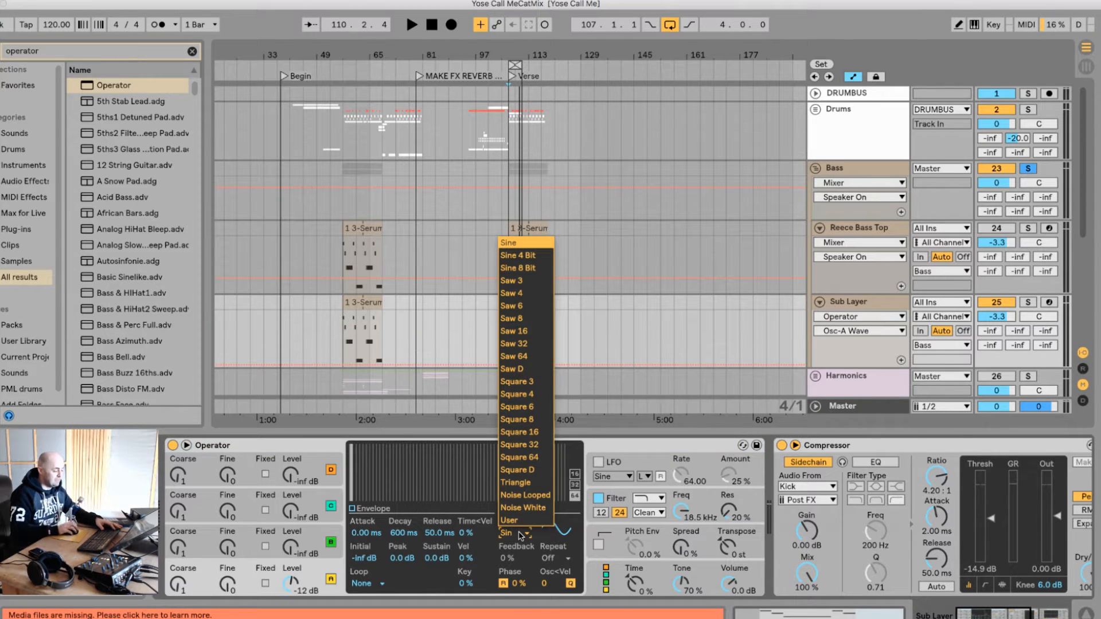
click(516, 483)
key(space)
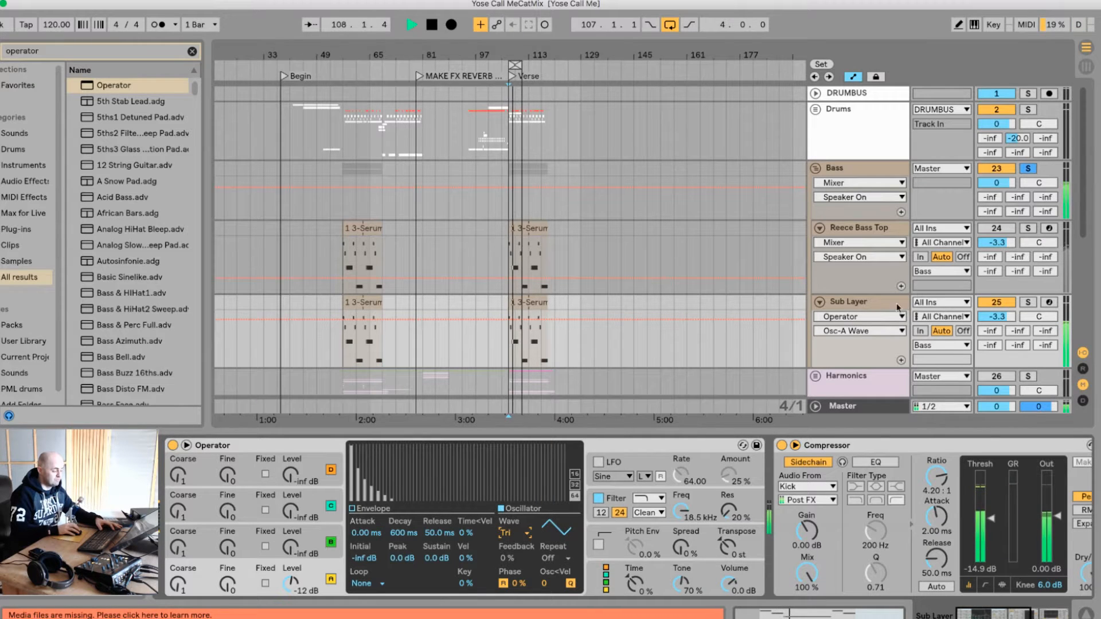
click(525, 303)
key(space)
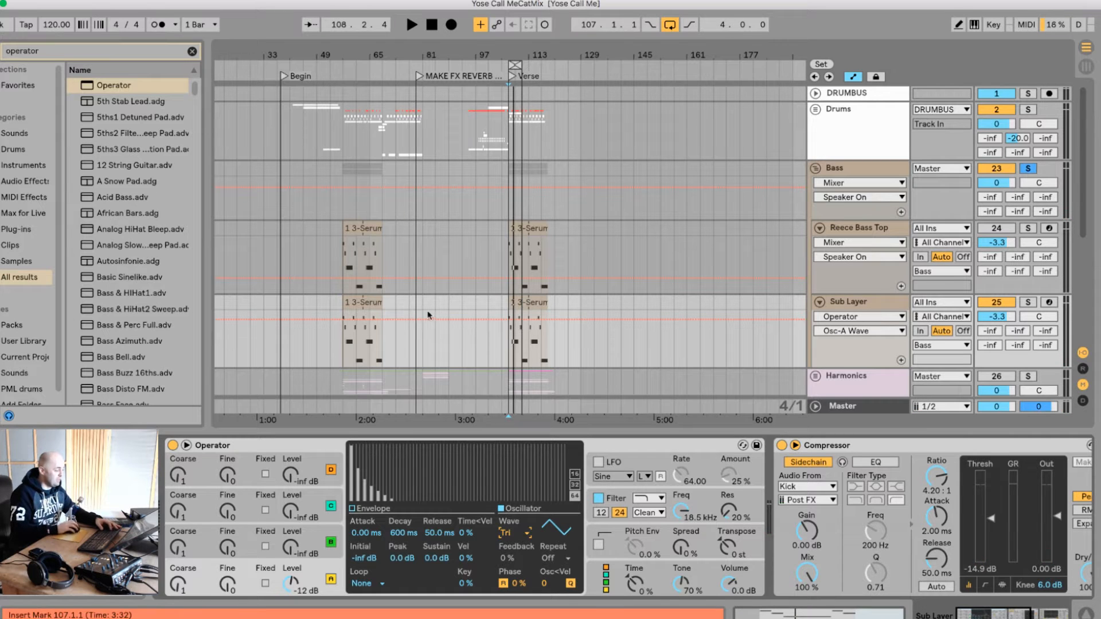
Step: Search the browser for "pitch"
click(109, 56)
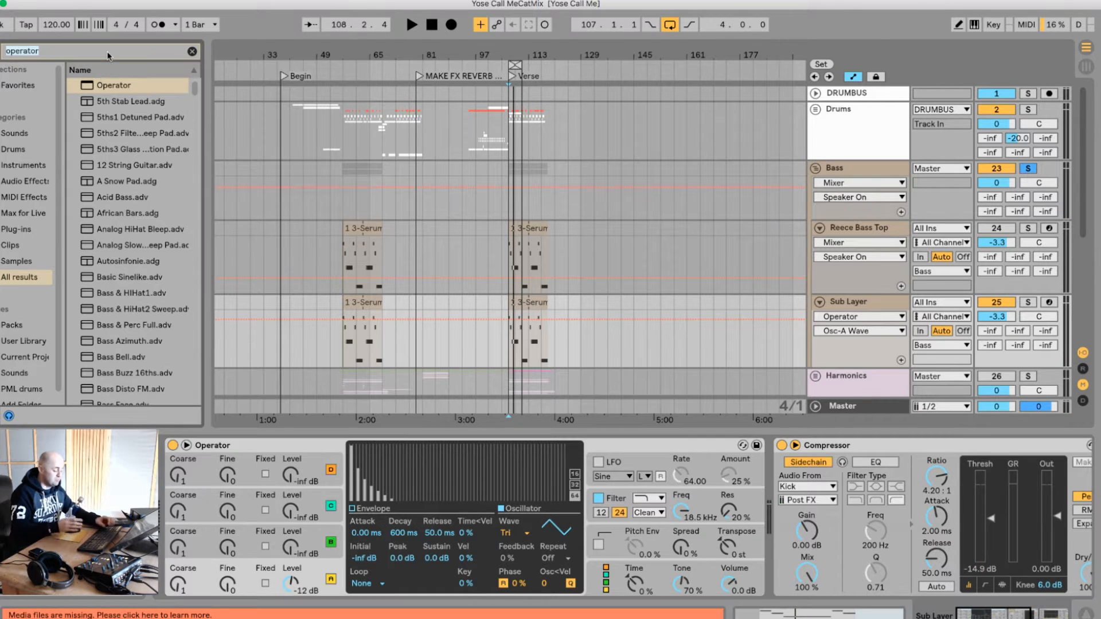
key(BackSpace)
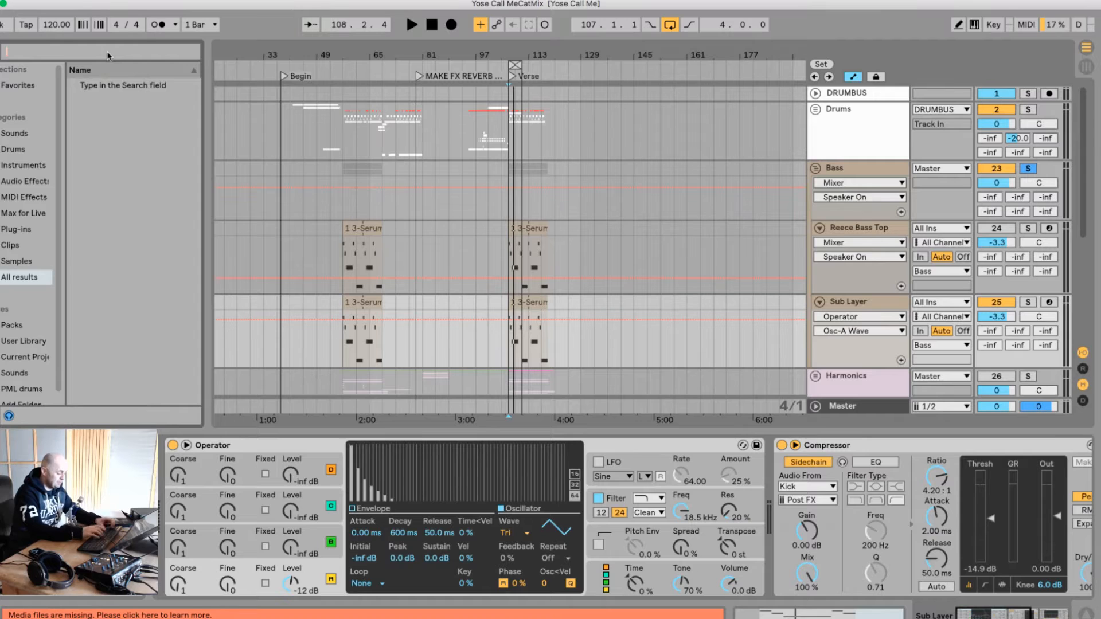
text(pitch)
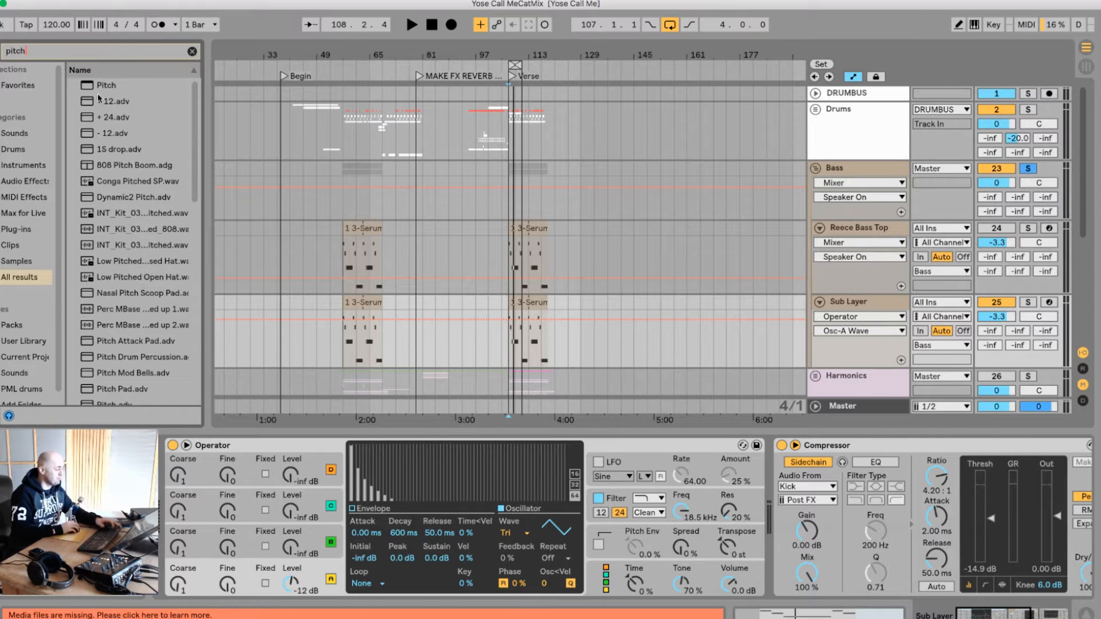
Step: Transpose all notes in the Sub Layer's verse clip down three octaves to D0–B0, auditioning them during playback
click(532, 303)
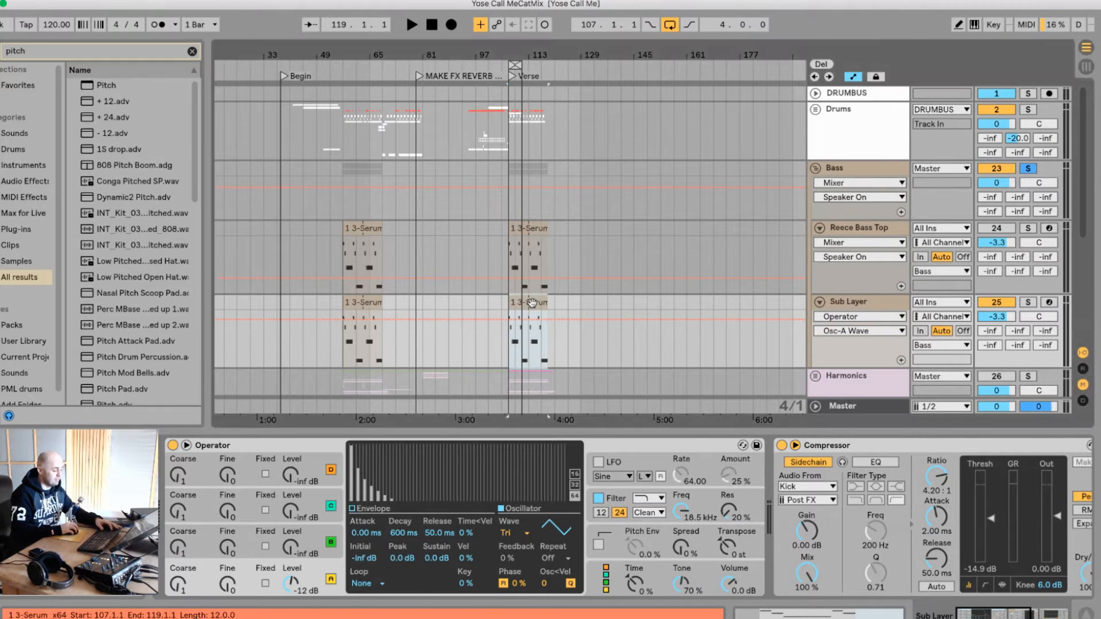
double_click(532, 303)
click(615, 491)
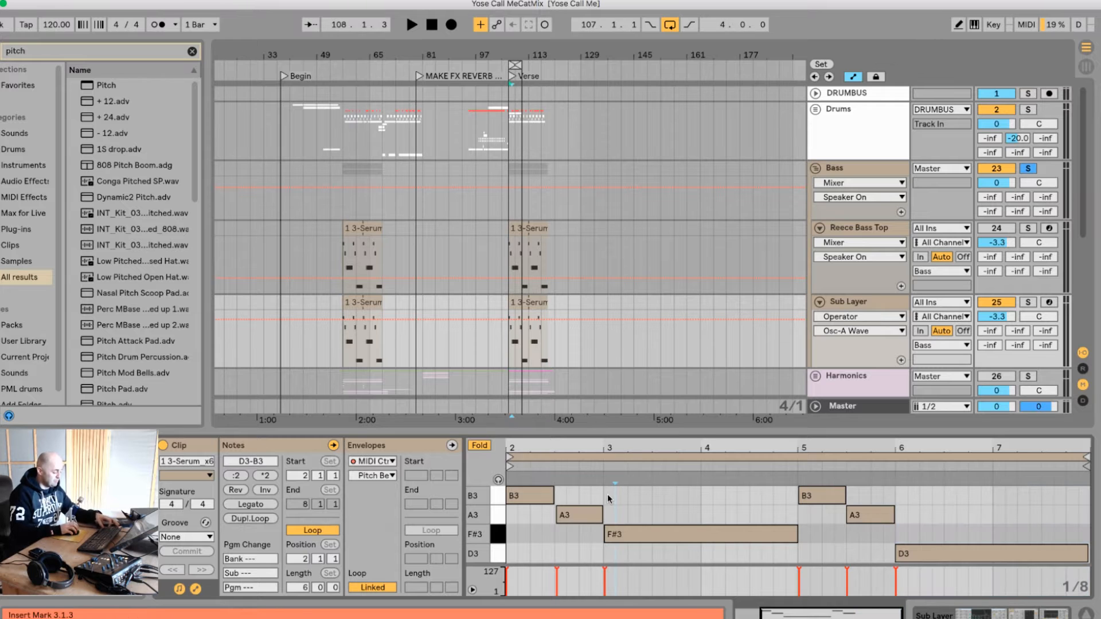
key(ctrl+a)
key(shift+Down)
key(shift+Down)
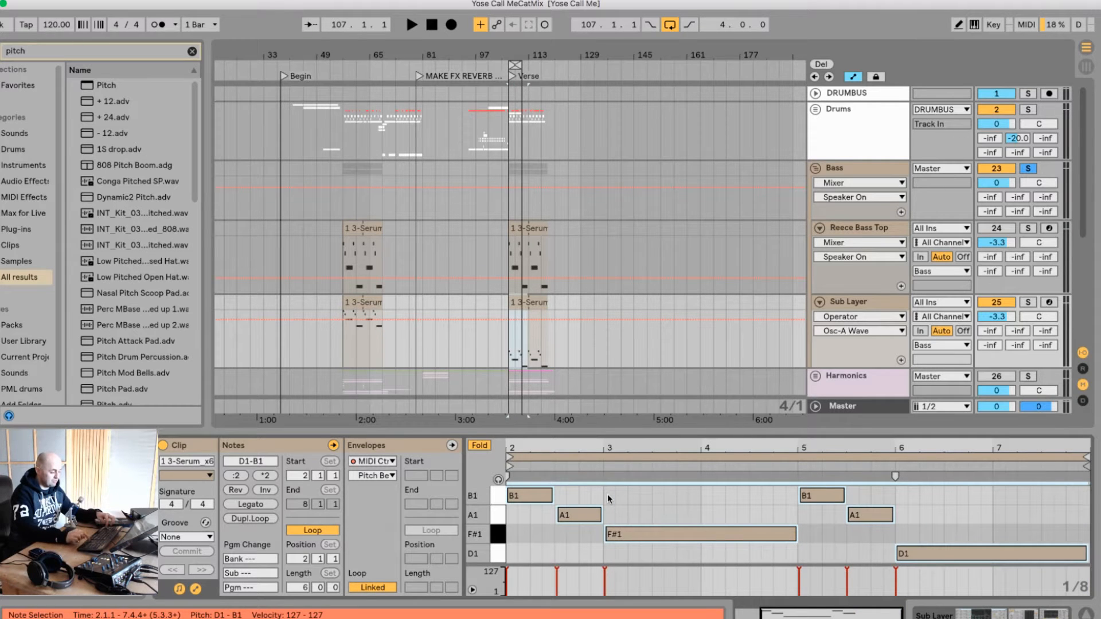
key(space)
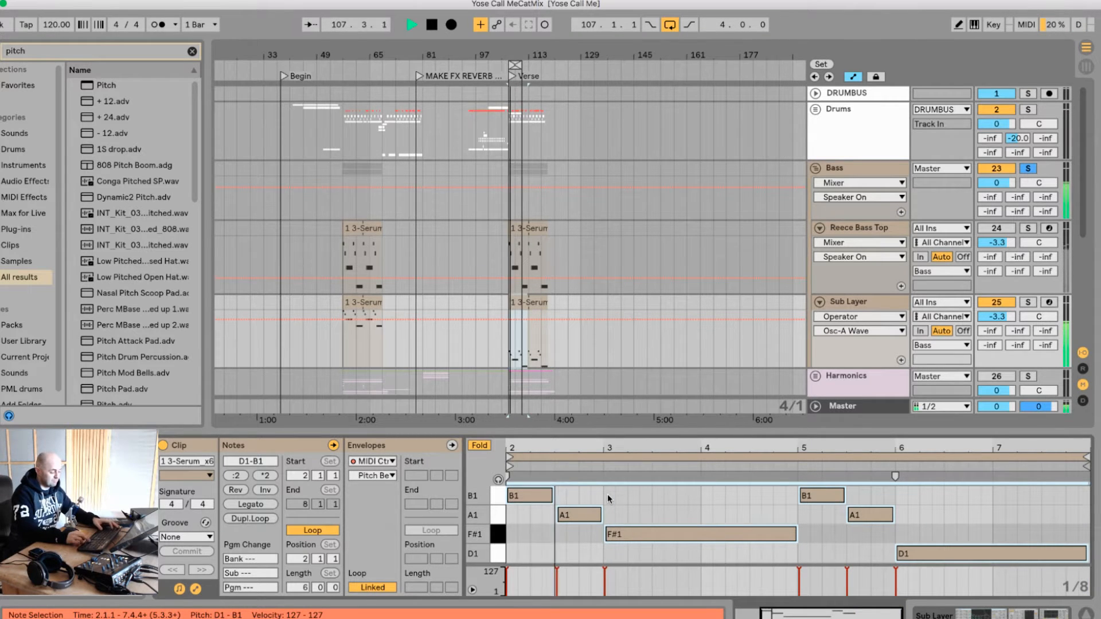
key(shift+Down)
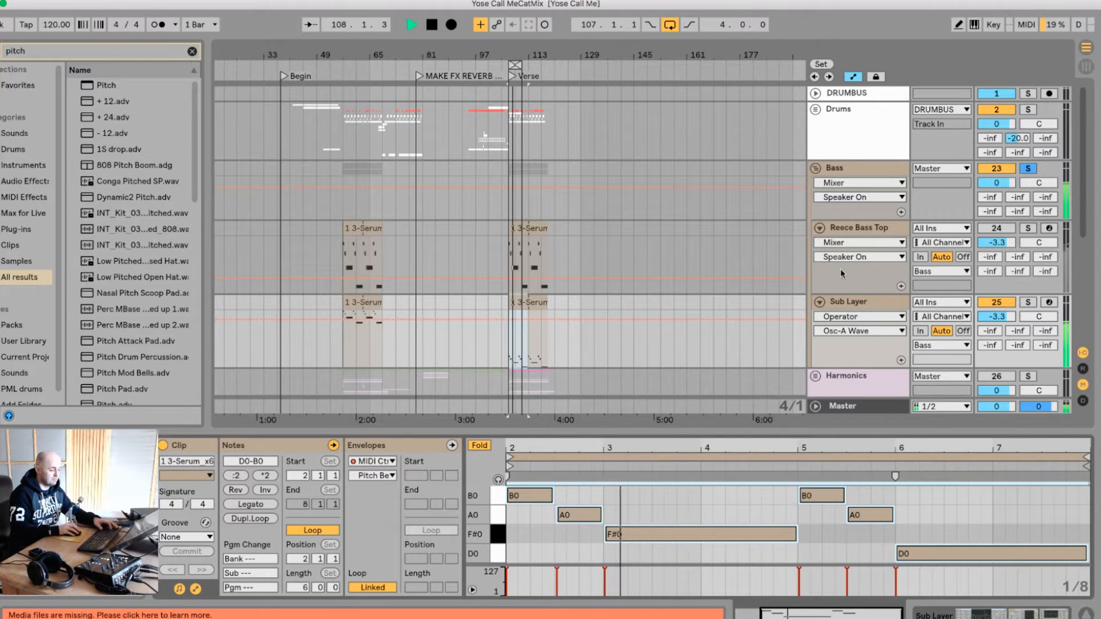
click(847, 301)
key(space)
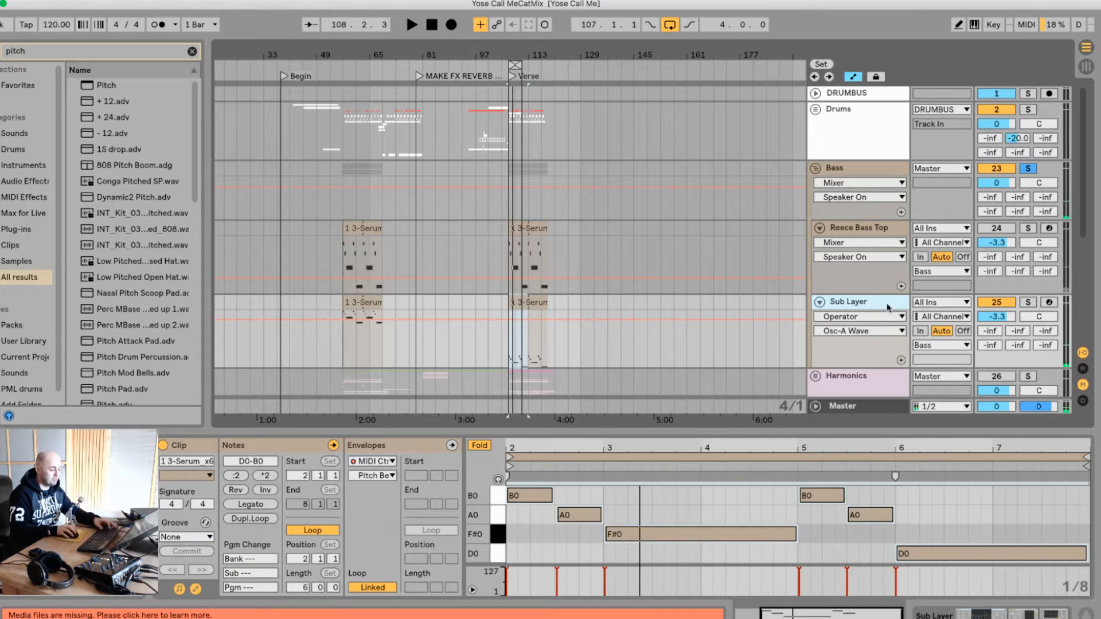
Step: Audition Operator's oscillator A Coarse at 0.5 during playback and restore it to 1
key(shift+Tab)
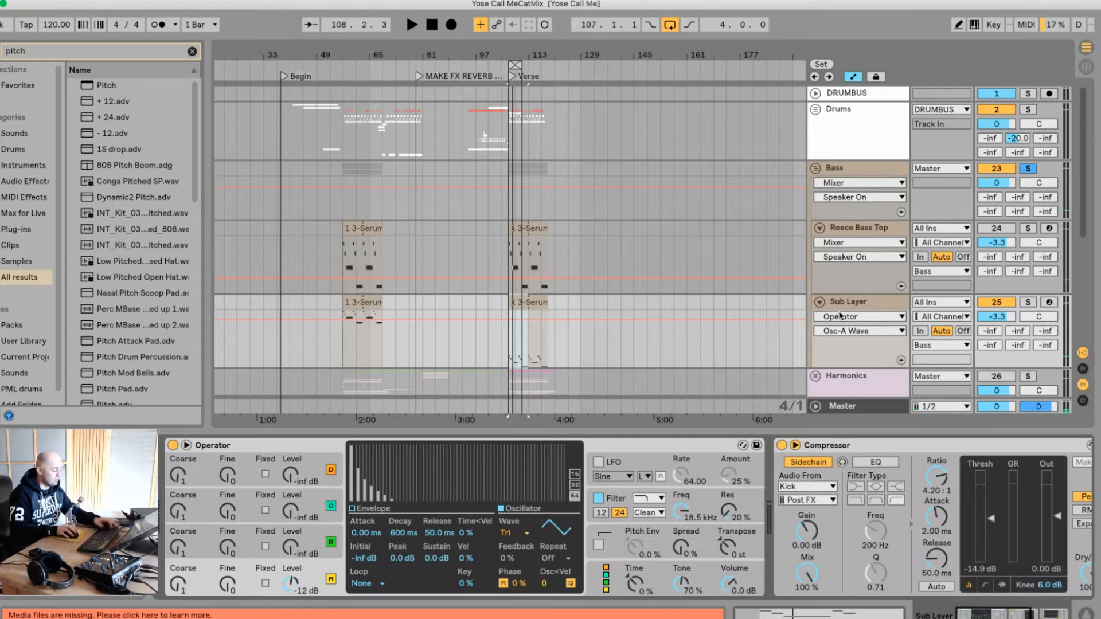
click(179, 585)
drag(179, 585, 179, 590)
key(space)
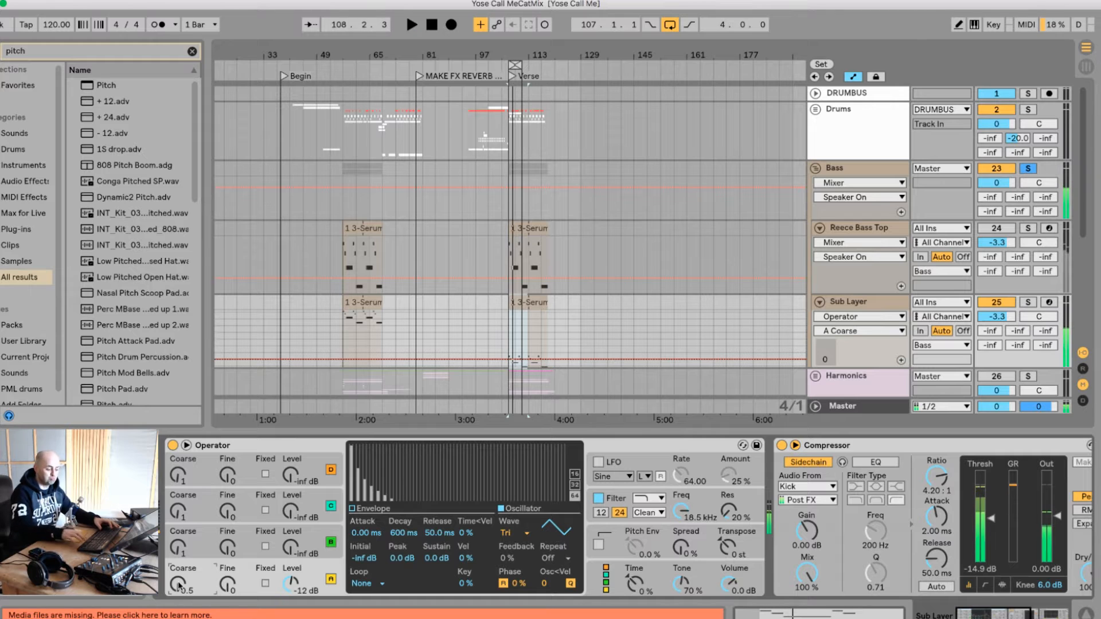
drag(179, 585, 178, 579)
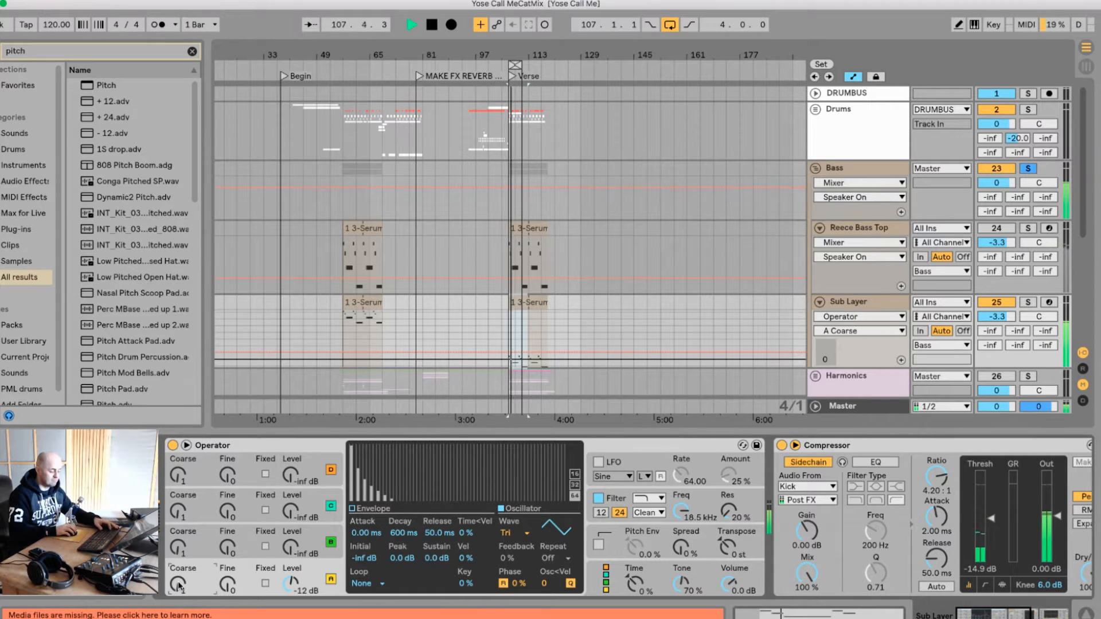
key(space)
Step: Set the number of voices in Operator's global settings to 1
click(593, 567)
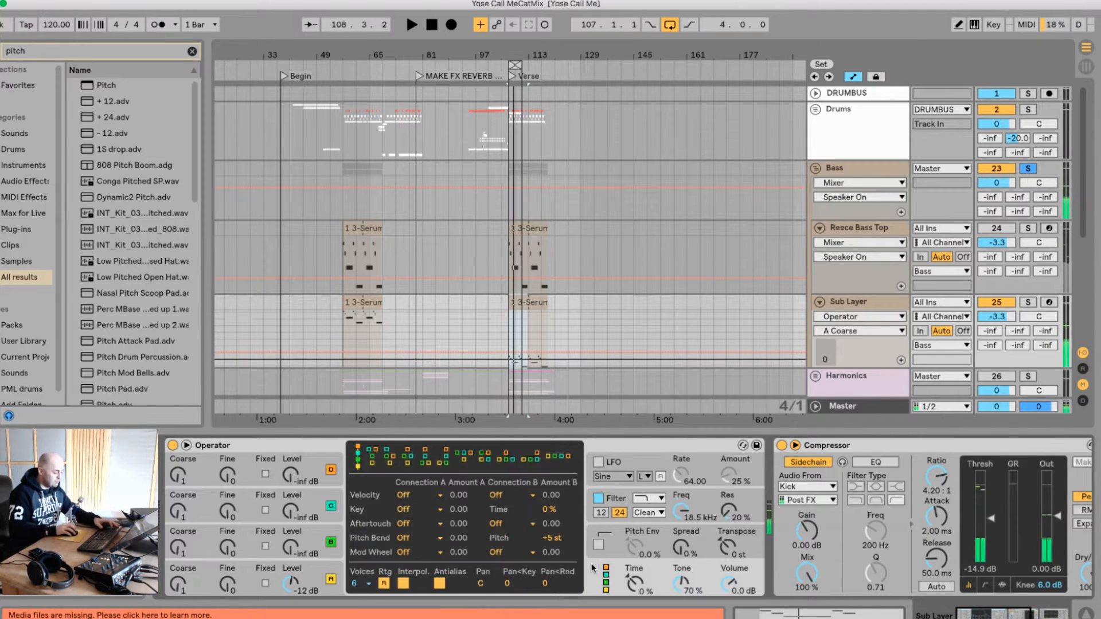
click(607, 581)
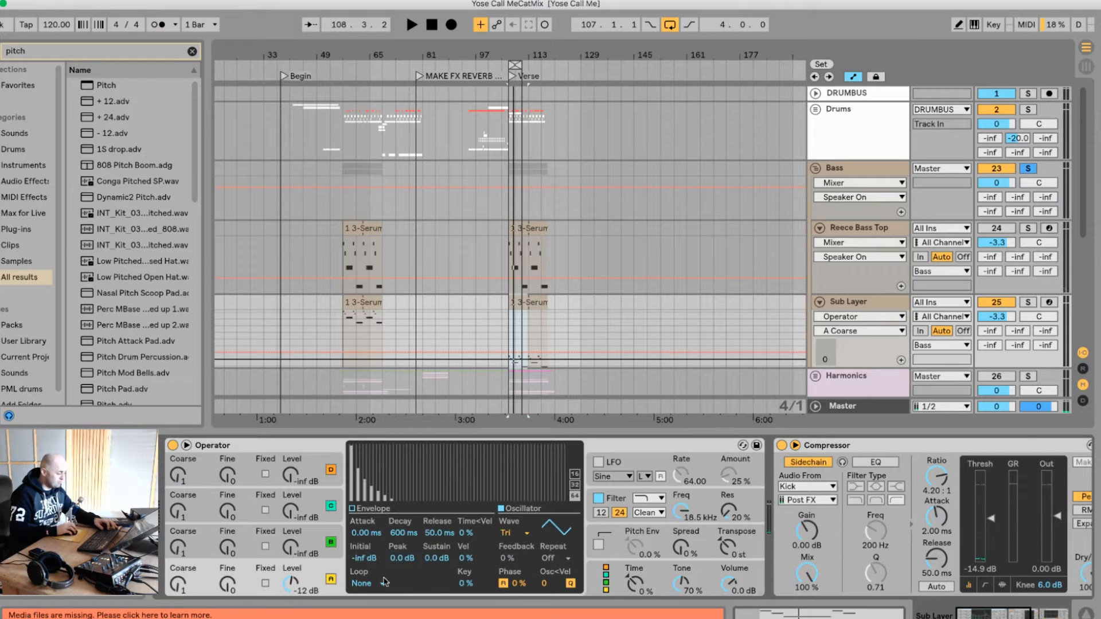
click(613, 581)
click(359, 583)
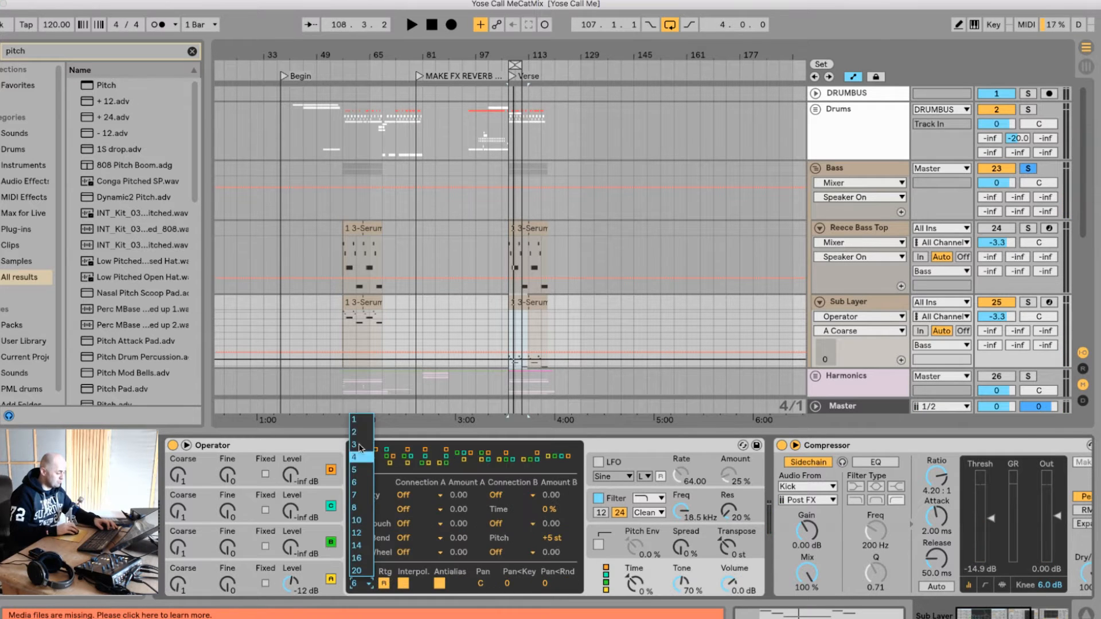
click(356, 419)
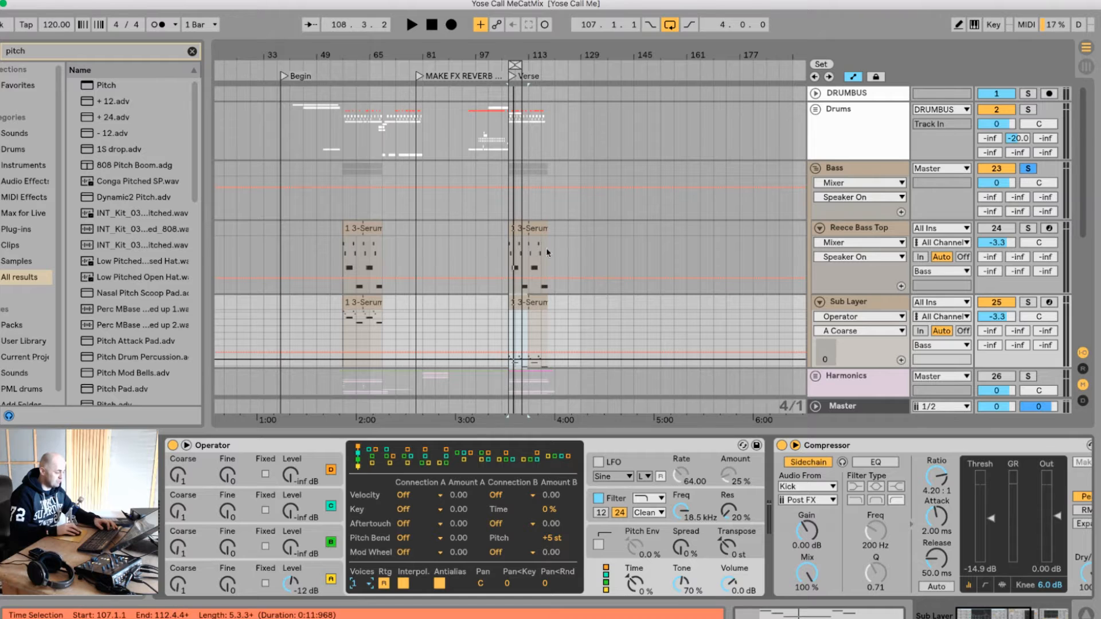
Step: Quantize the start of all notes in the Sub Layer's verse clip to 1/8 at 100 %
double_click(526, 298)
click(584, 542)
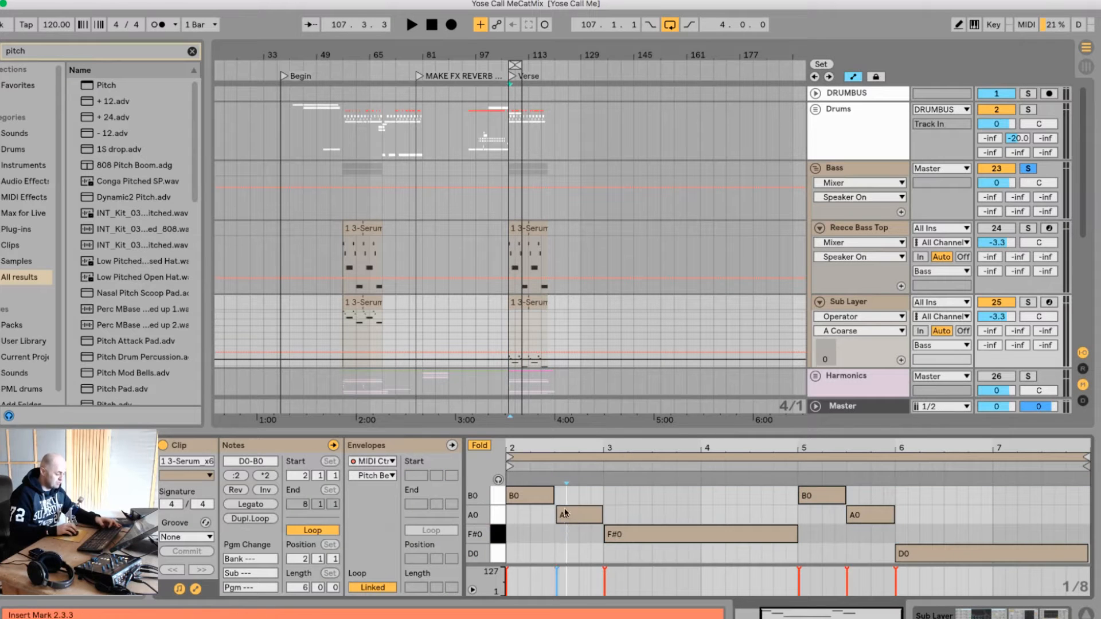
drag(558, 459, 557, 494)
drag(771, 461, 575, 448)
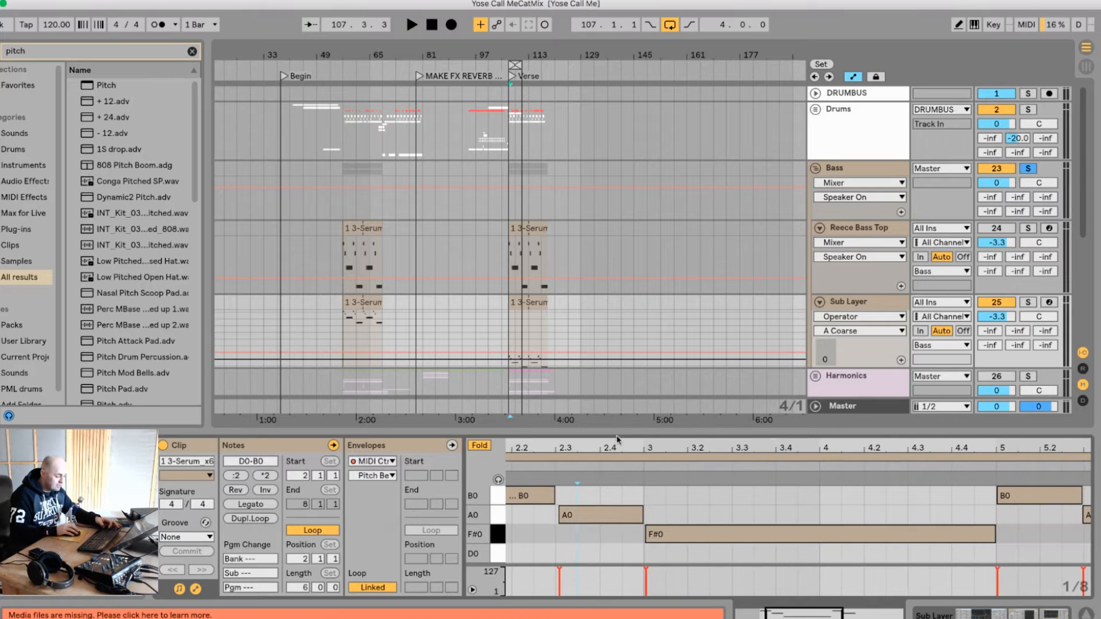
drag(665, 445, 664, 431)
key(super+a)
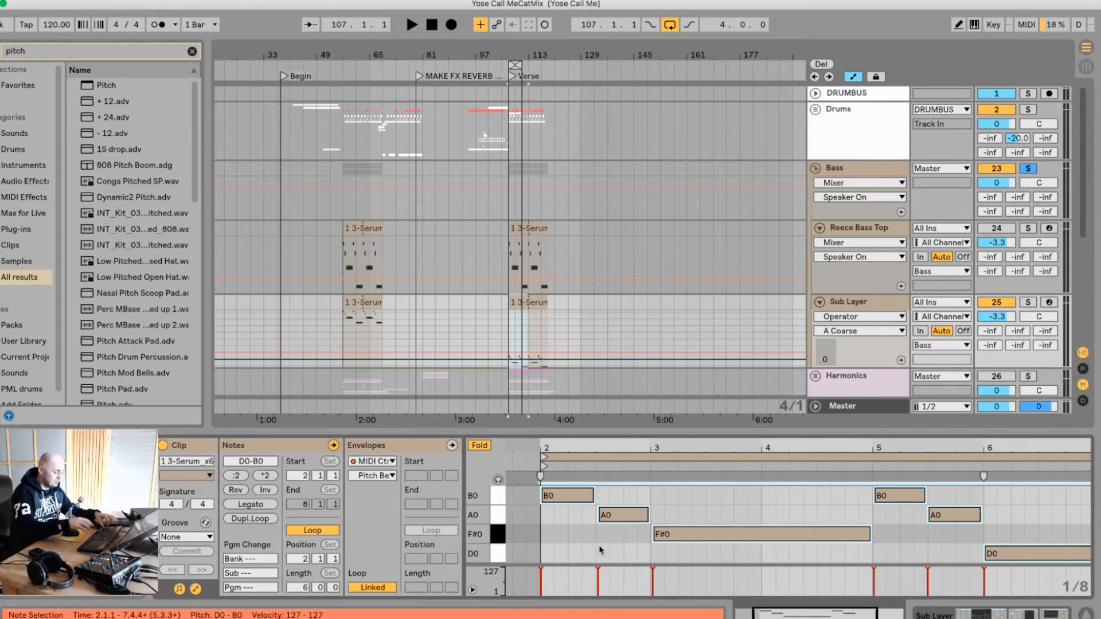
key(super+shift+u)
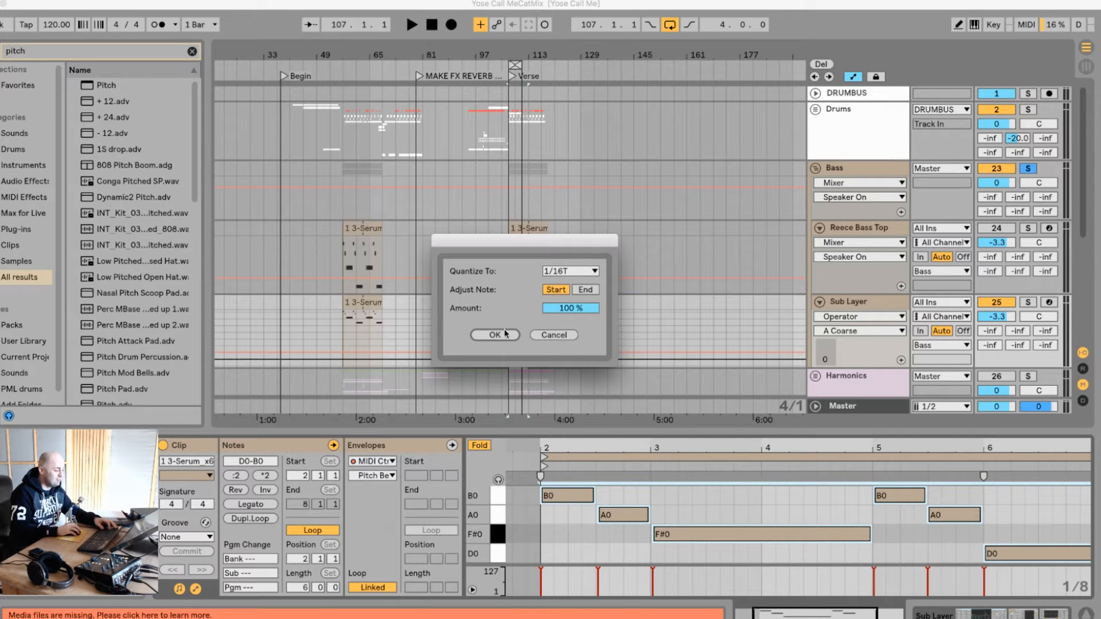
click(592, 271)
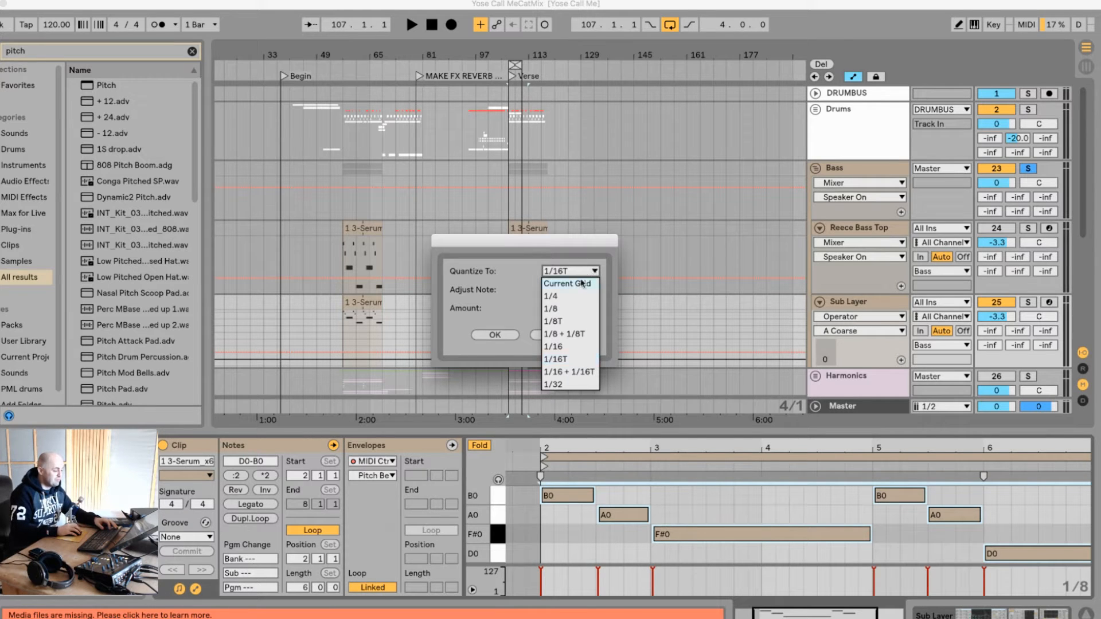
click(567, 311)
click(495, 334)
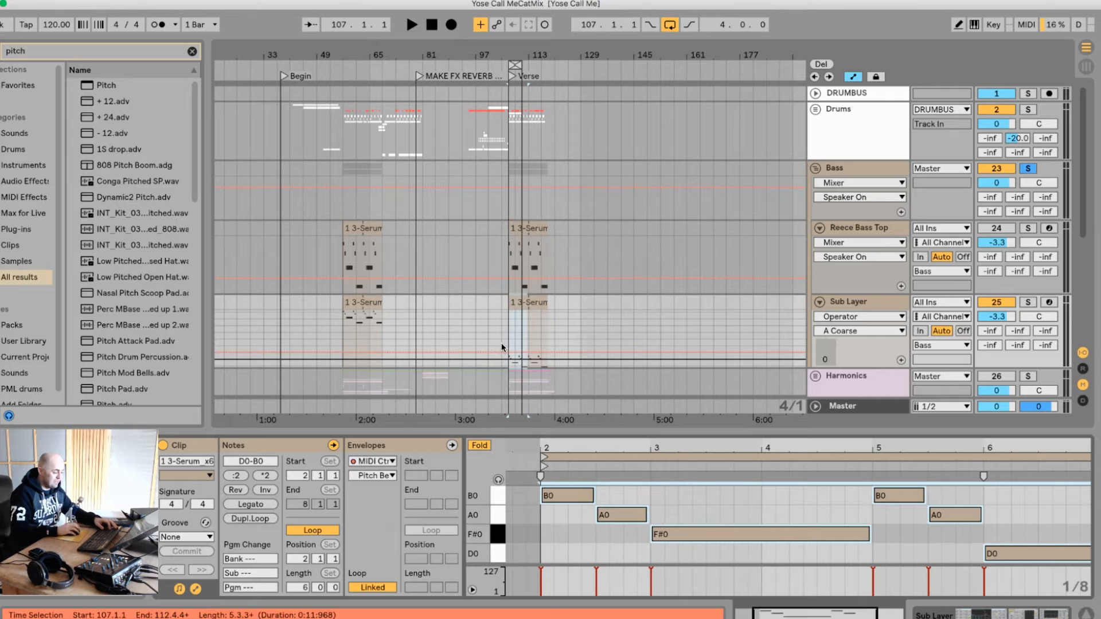
Step: Trim the ends of all notes in the Sub Layer's verse clip slightly to leave small gaps between them
click(667, 516)
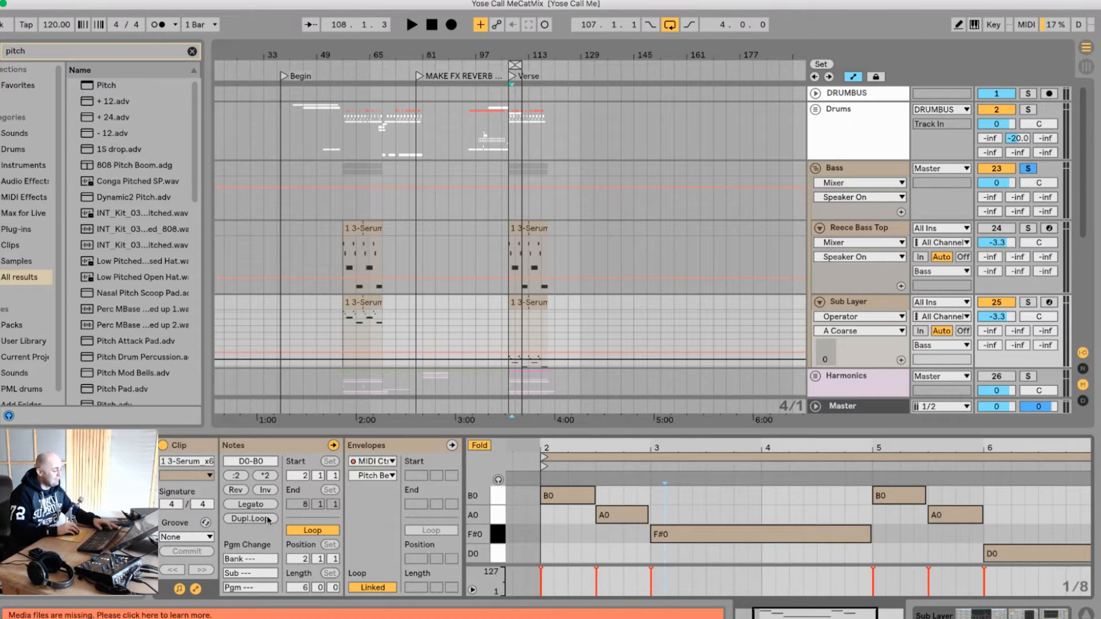
click(625, 539)
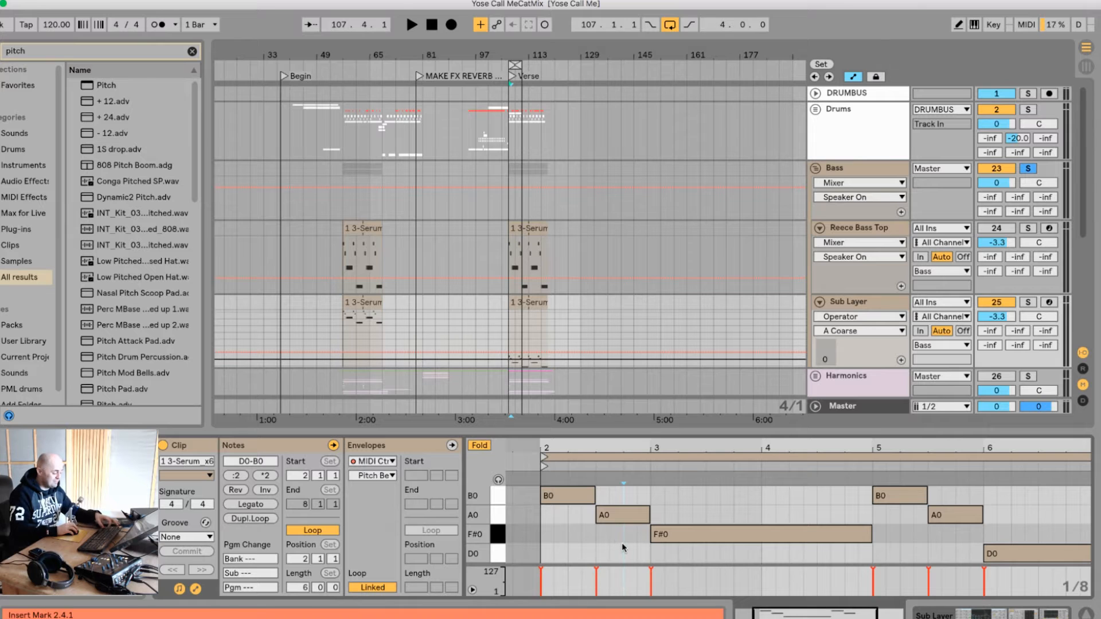
key(super+a)
drag(870, 534, 868, 534)
click(901, 534)
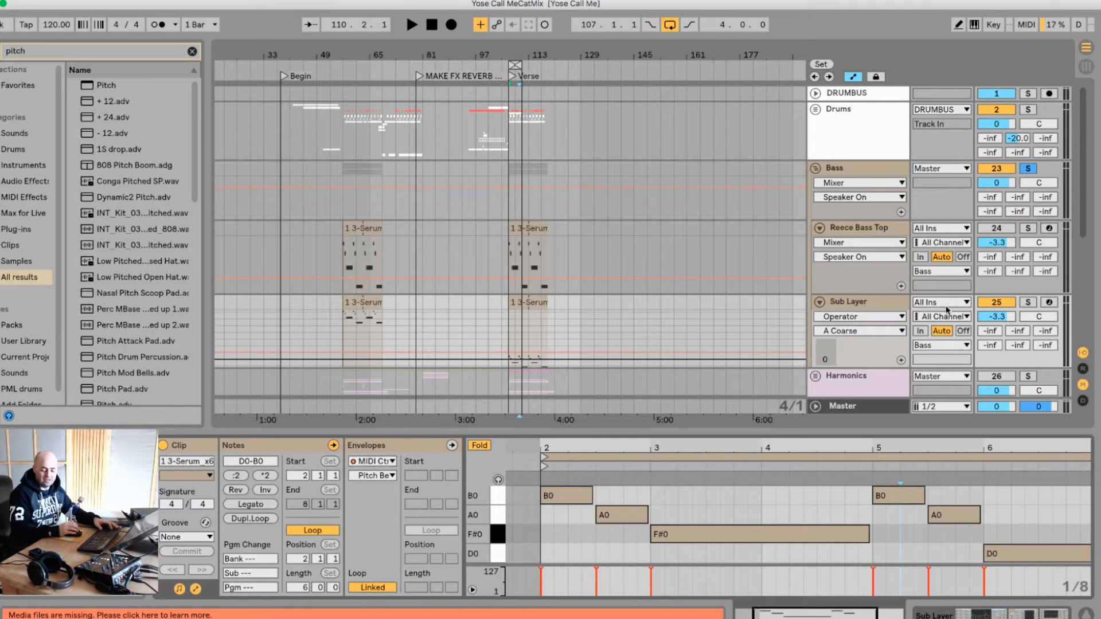
Step: Play the edited Sub Layer clip from the start of the Verse and stop playback
key(space)
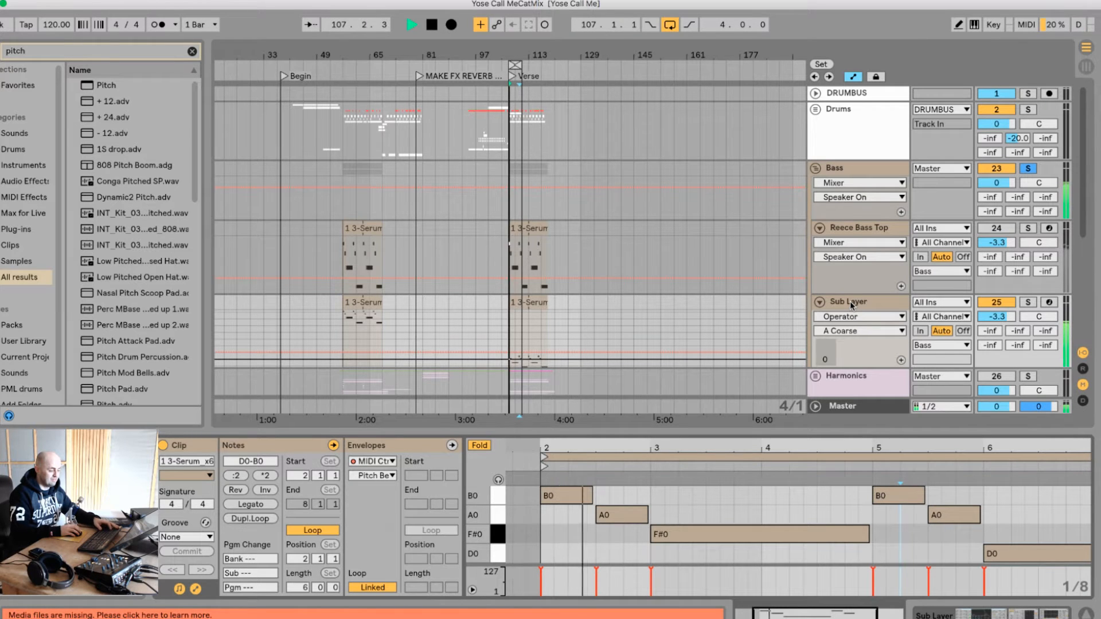
click(851, 303)
key(space)
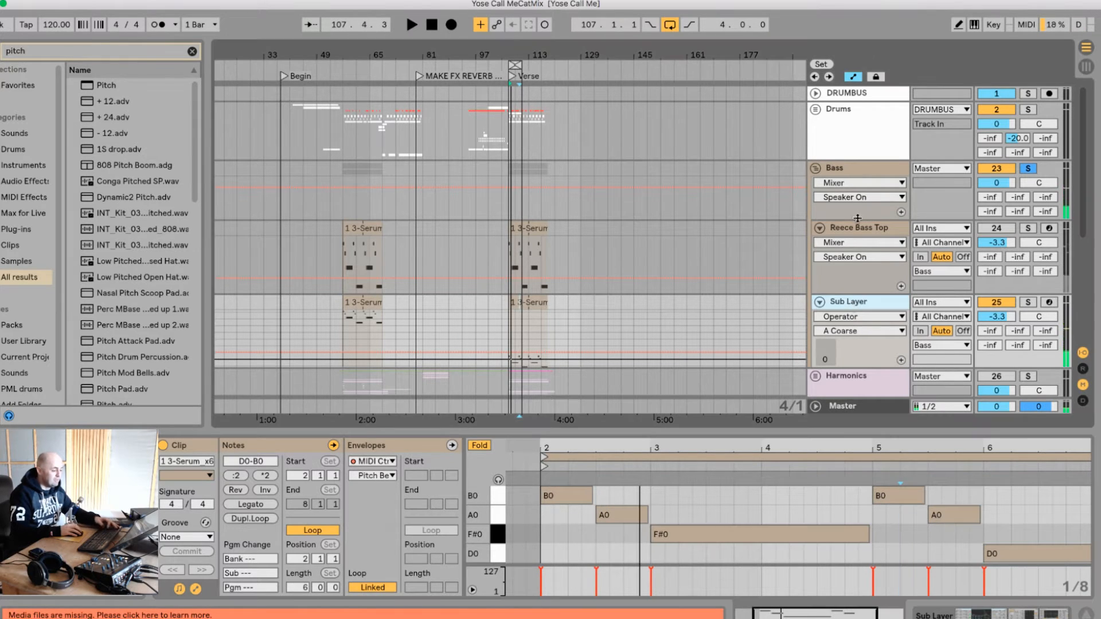
Step: Try the Sub Layer's Auto Filter frequency at 26.0 Hz, and re-enable the overridden automation
click(869, 228)
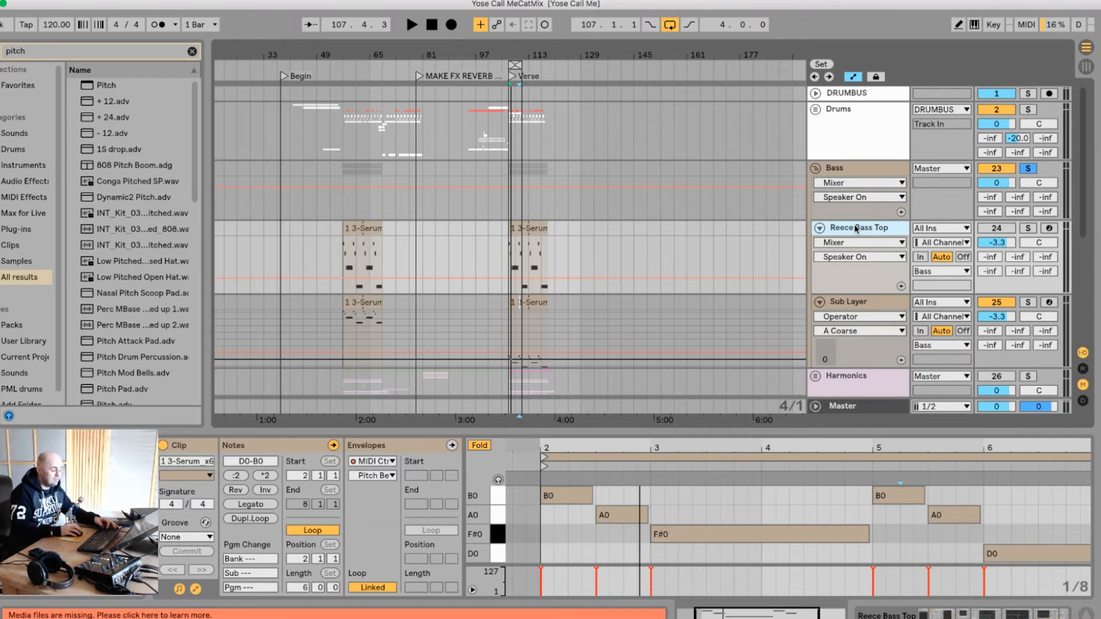
click(870, 304)
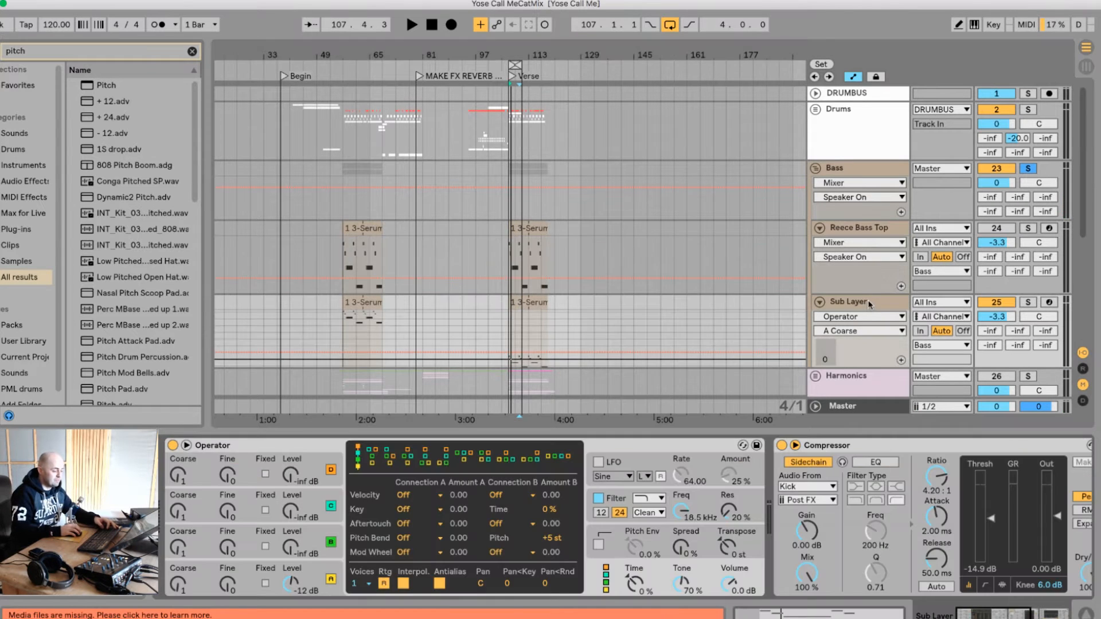
drag(999, 611, 1056, 614)
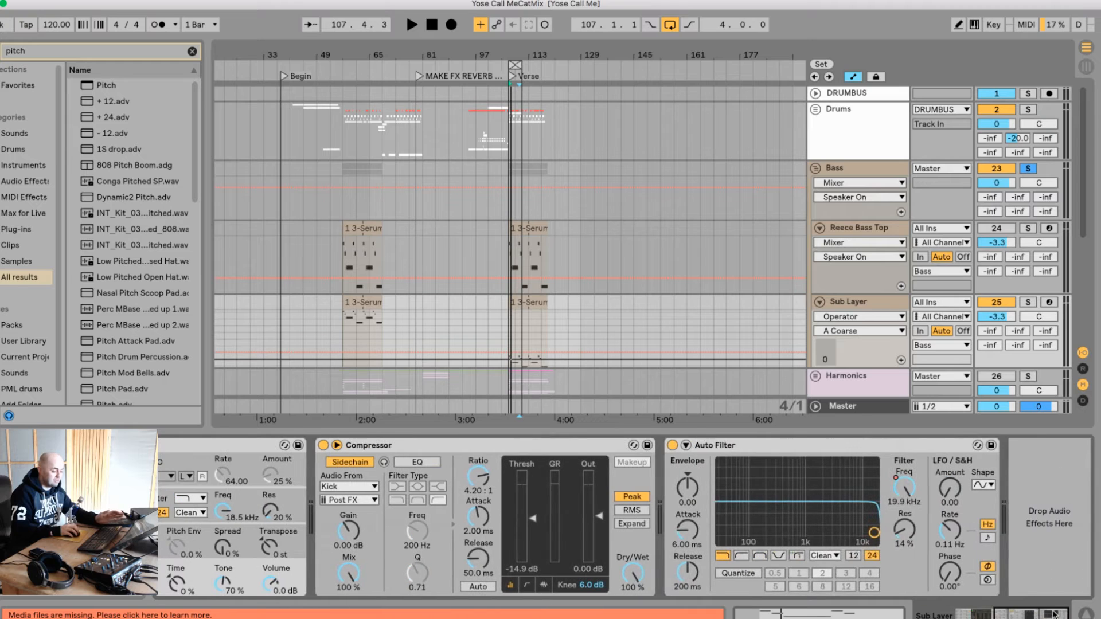
drag(779, 476, 771, 530)
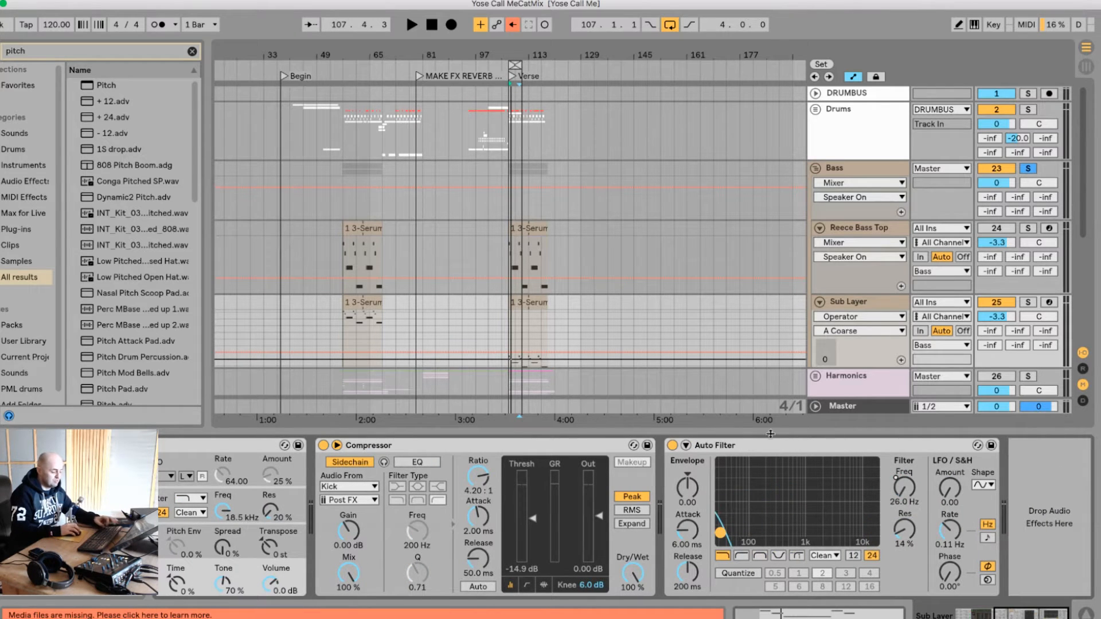
click(508, 24)
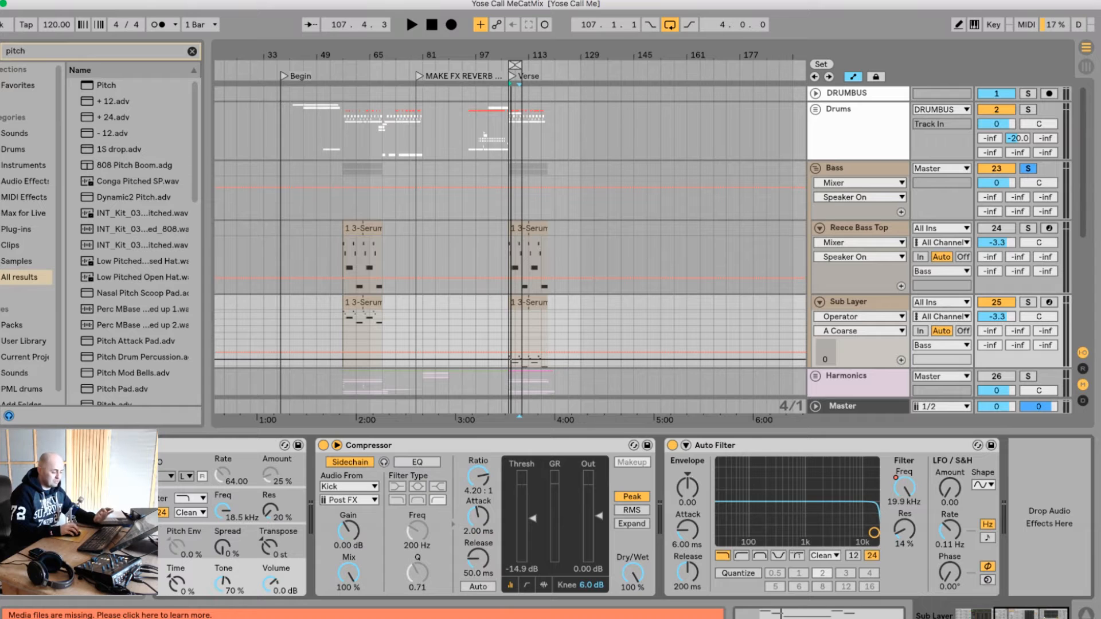
Step: Turn off oscillators C and D in the Sub Layer's Operator and display its global settings
scroll(551, 519, left, 8)
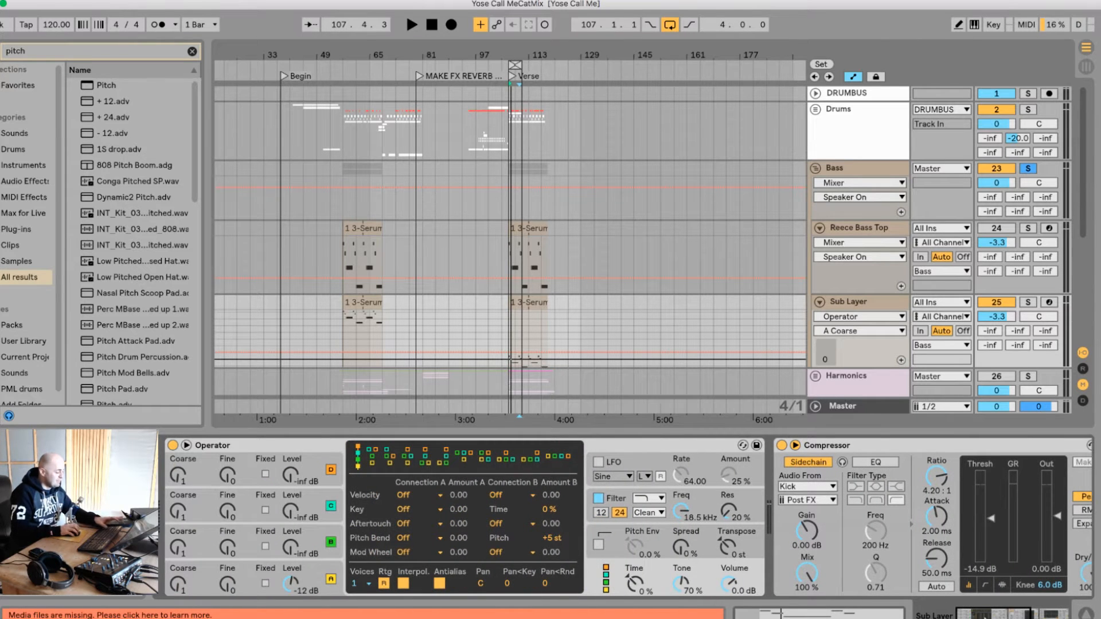
click(331, 506)
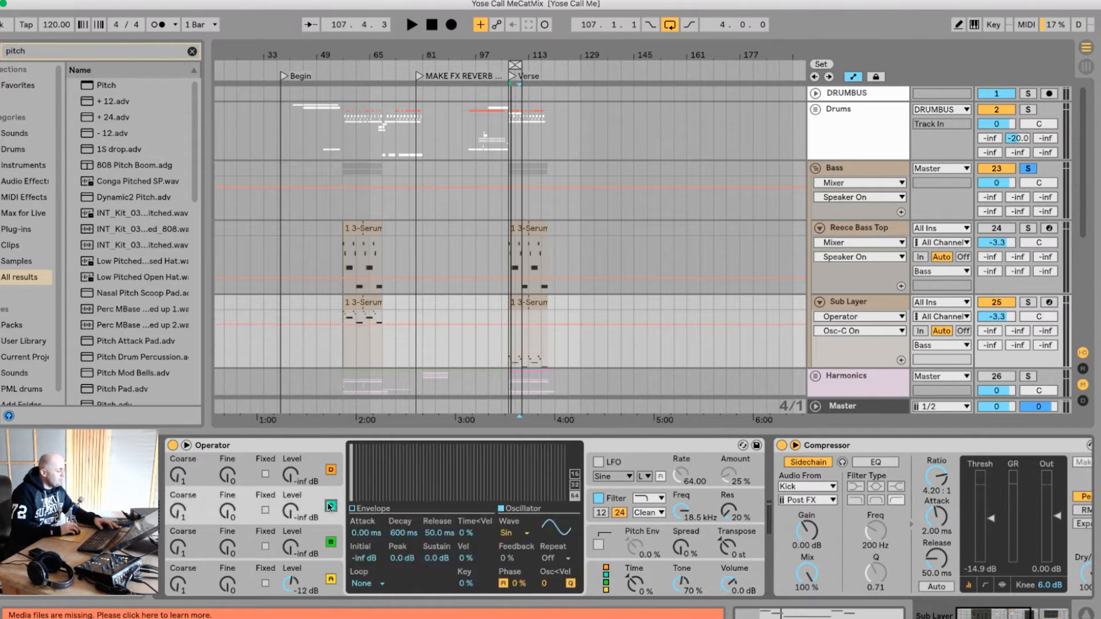
click(331, 471)
click(320, 533)
click(594, 595)
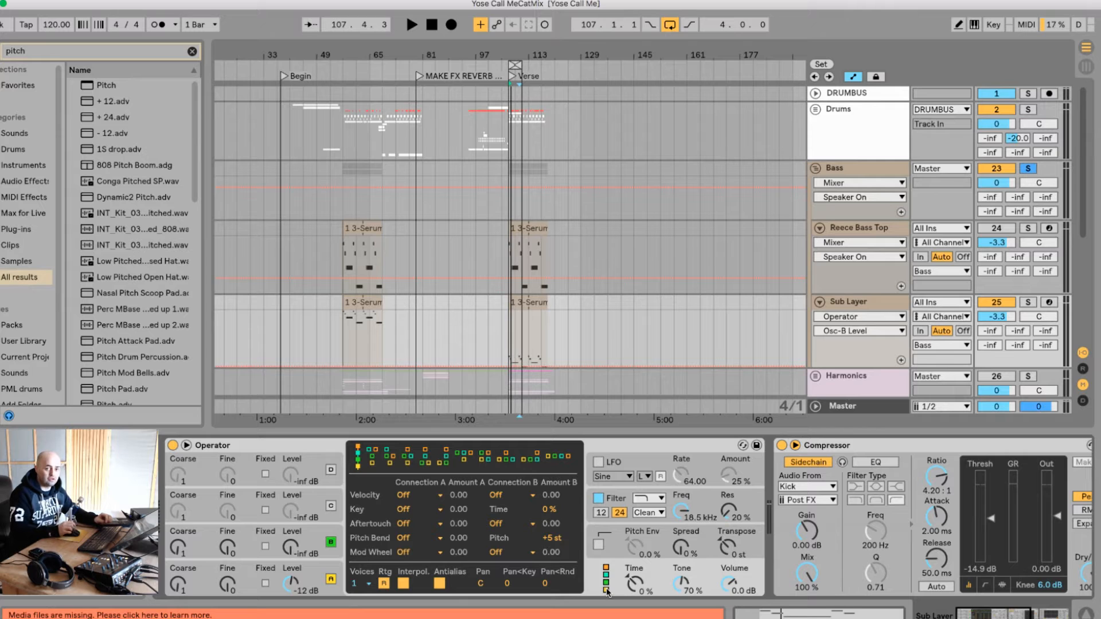
Step: Switch the Sub Layer's Operator to the parallel oscillator algorithm and set oscillator B's wave to Noise Looped
click(561, 459)
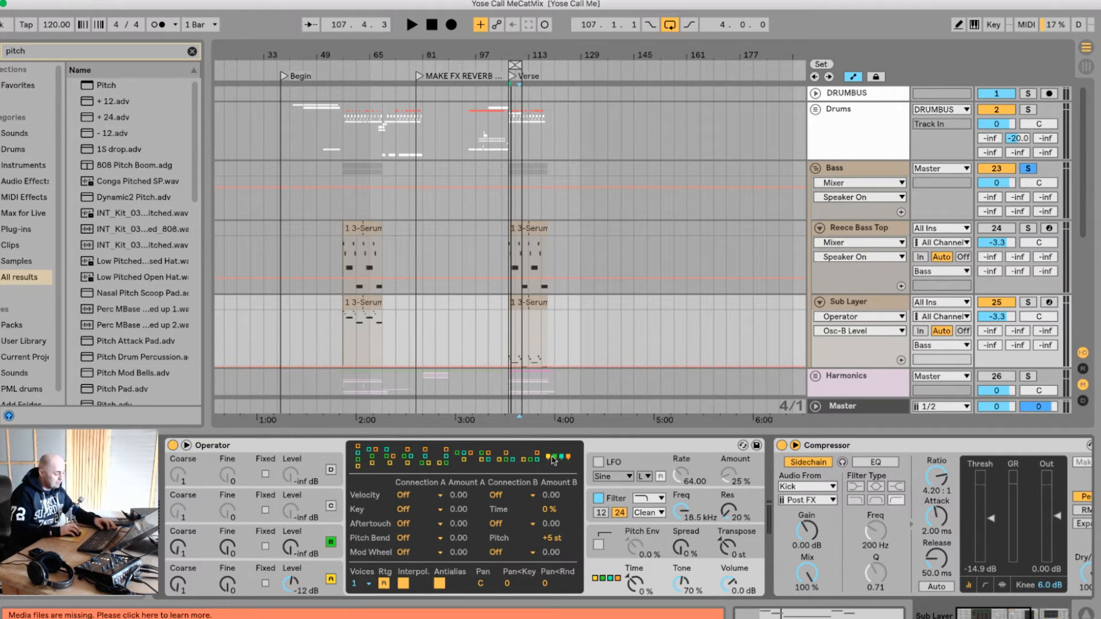
click(313, 550)
click(321, 569)
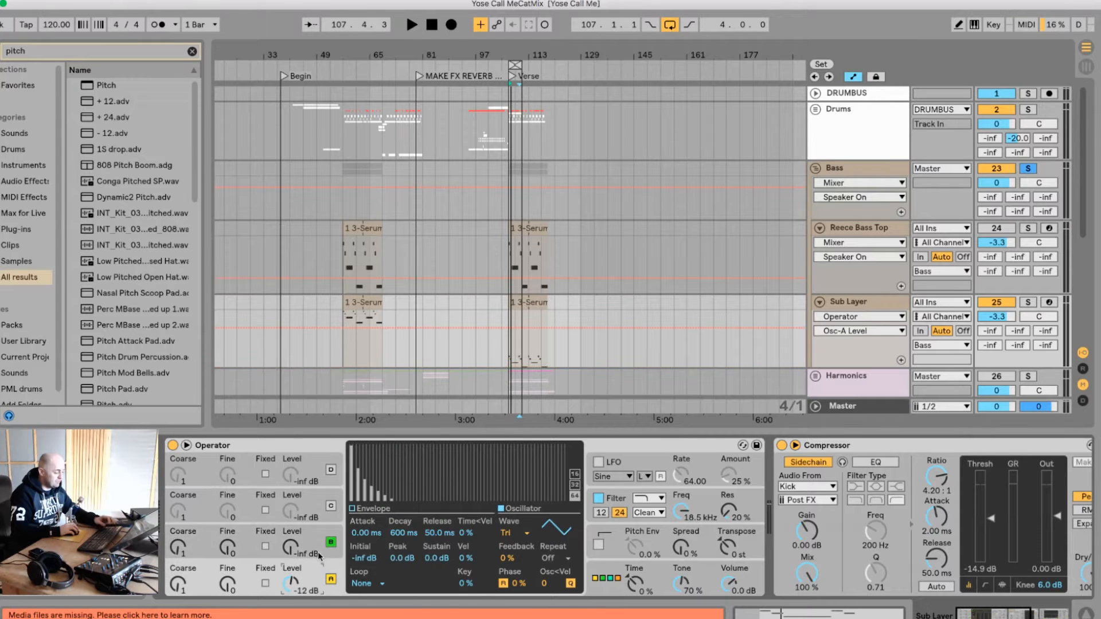
click(315, 553)
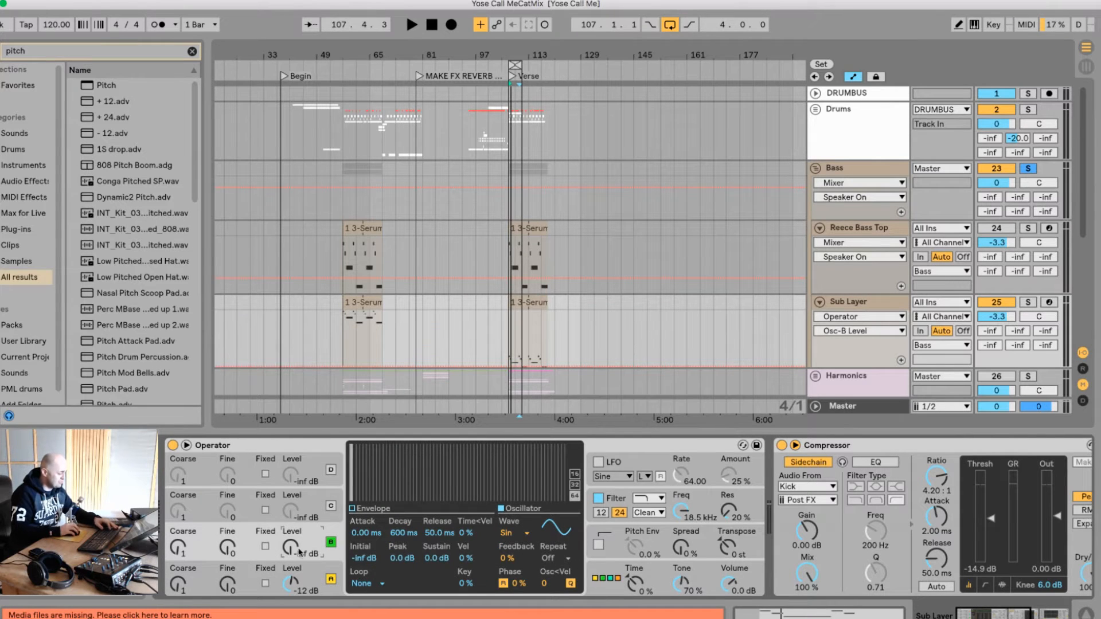
click(523, 533)
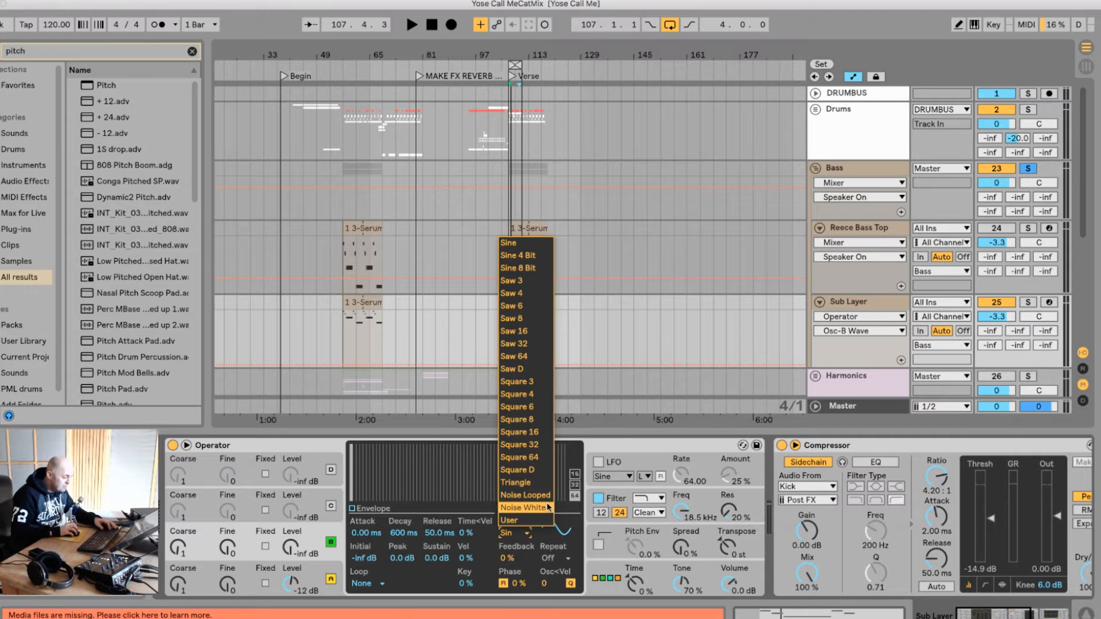
click(546, 497)
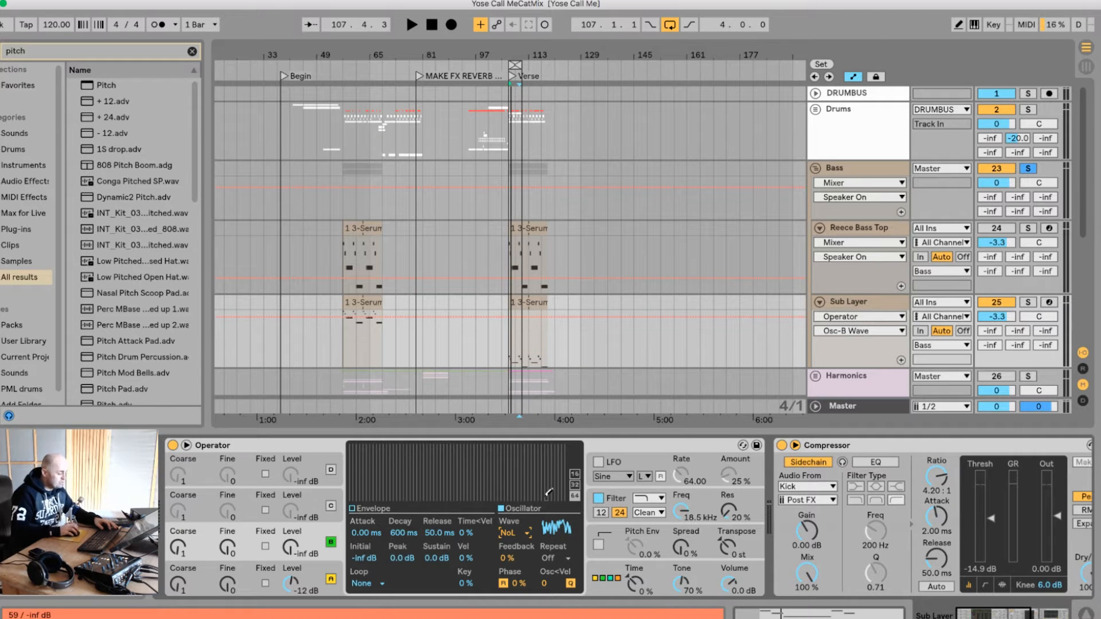
Step: Set oscillator B's Coarse to 3, raise its level to about -62 dB, and play the verse loop
click(179, 554)
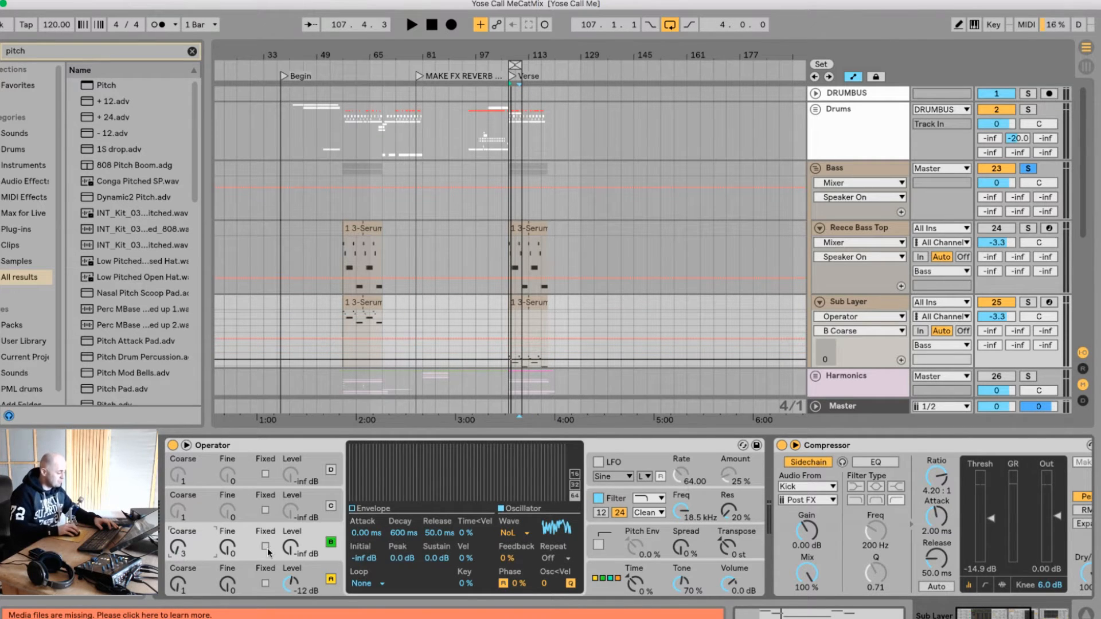
drag(301, 553, 298, 554)
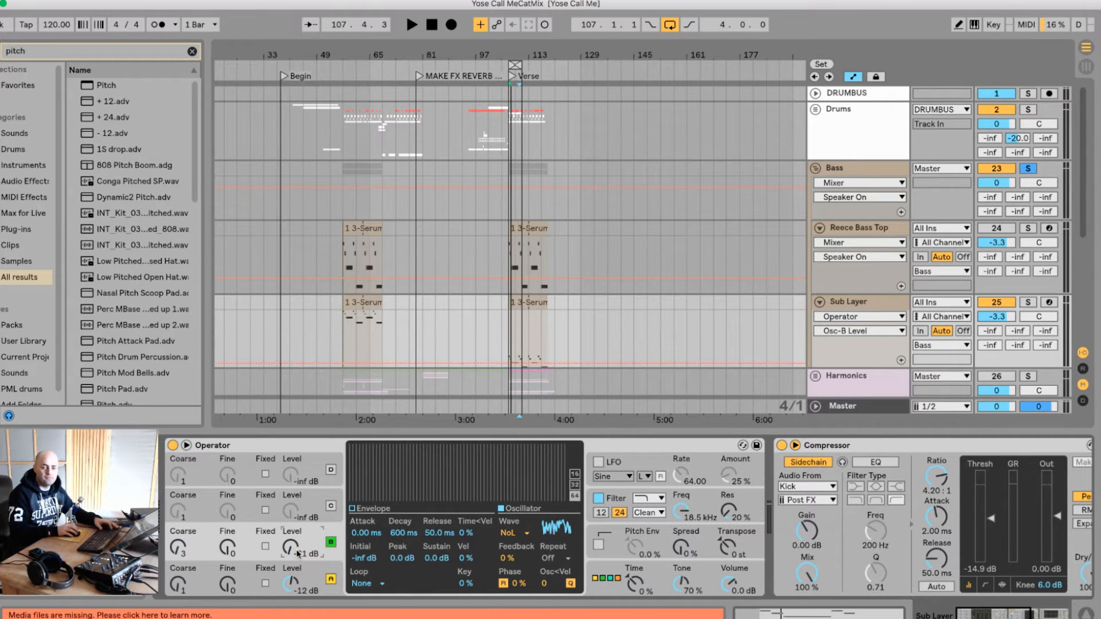
key(space)
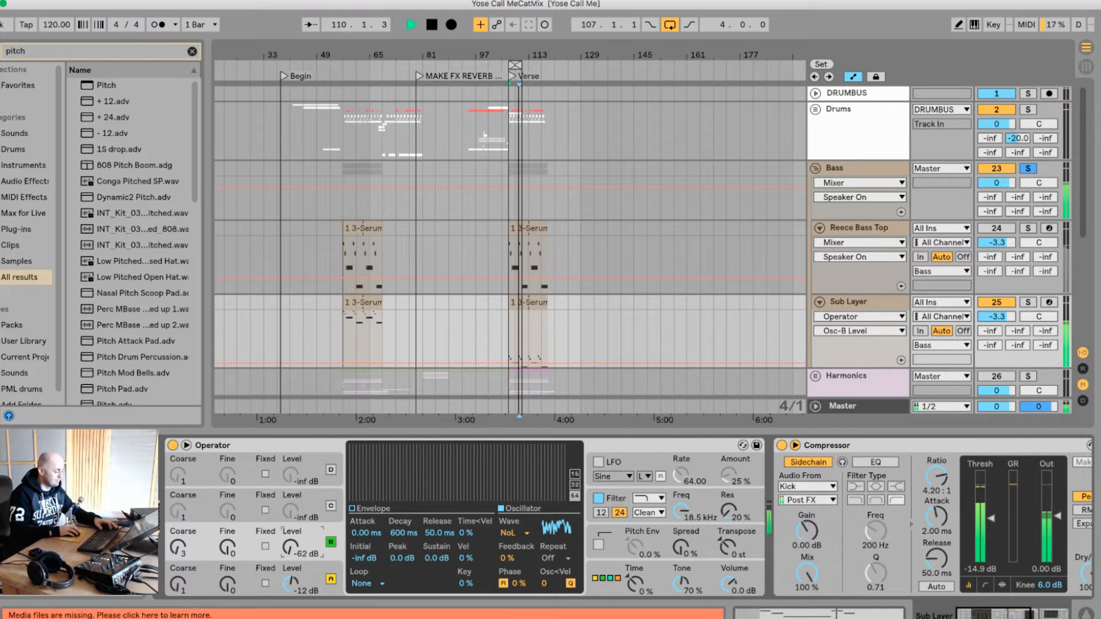
Step: Lengthen the attack of oscillator B's envelope to about 1.65 s during playback, and stop playback
click(365, 533)
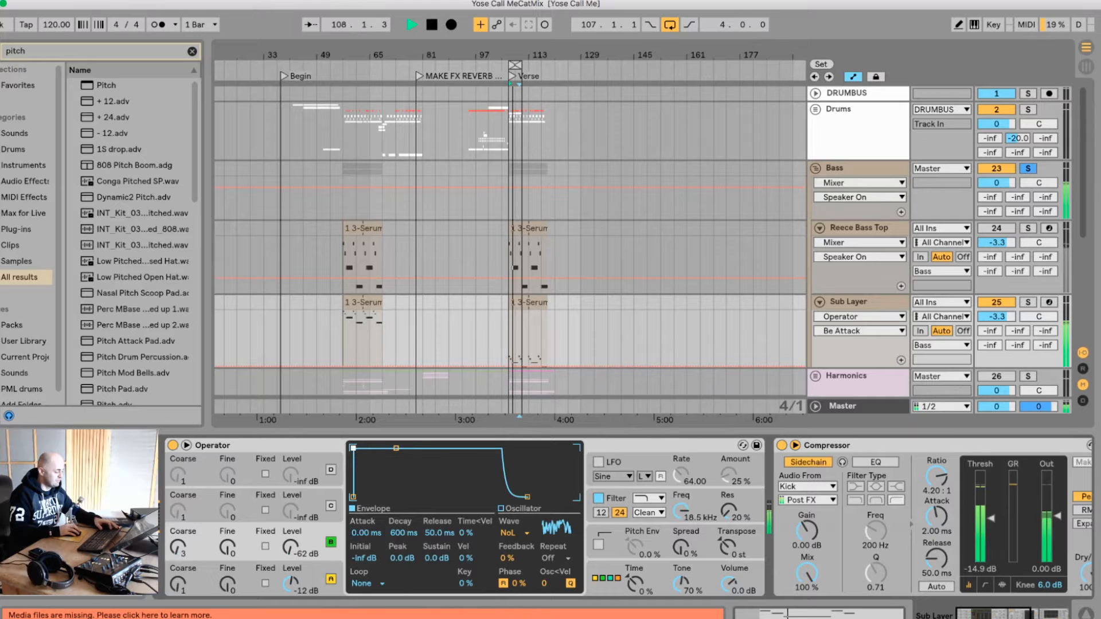
drag(353, 448, 415, 452)
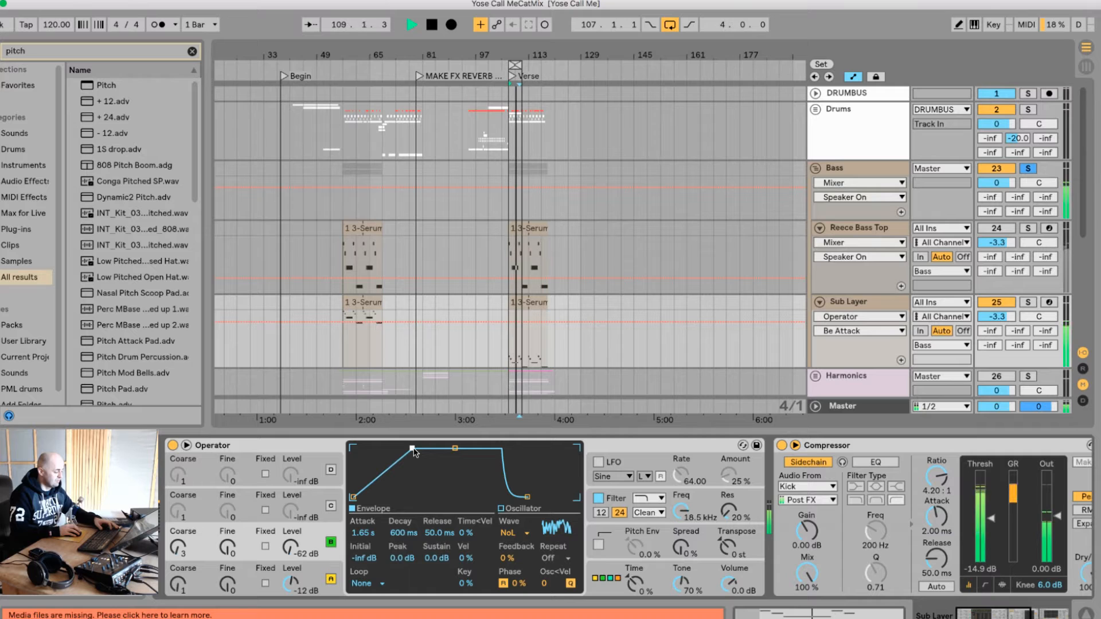
key(space)
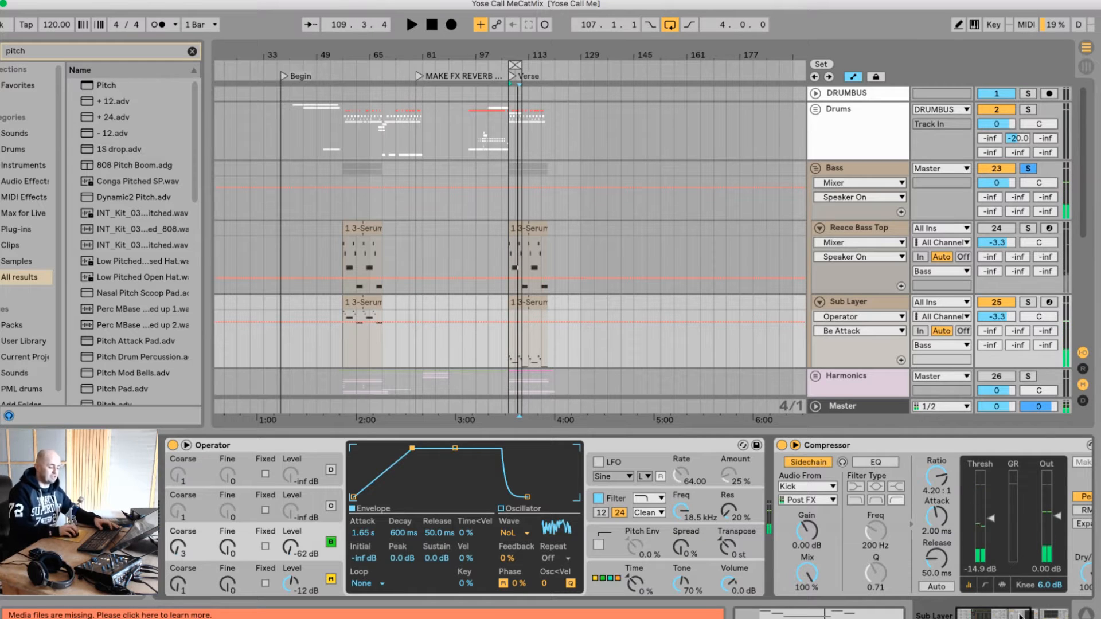
Step: Lower oscillator B's level to -64 dB and play the verse loop to audition the Sub Layer
drag(283, 545, 293, 546)
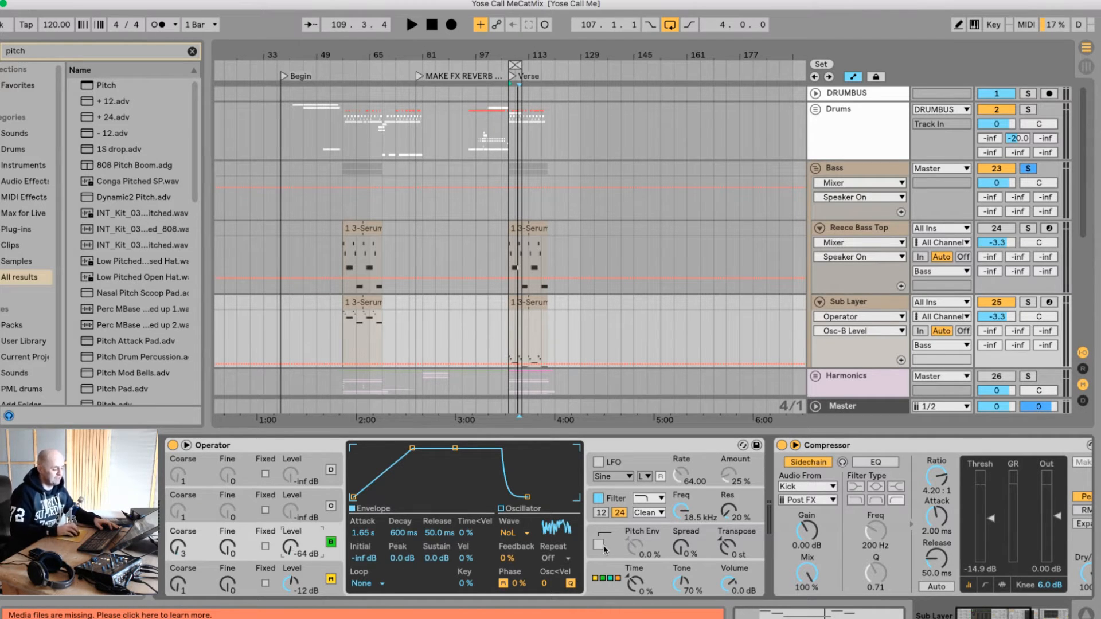
key(space)
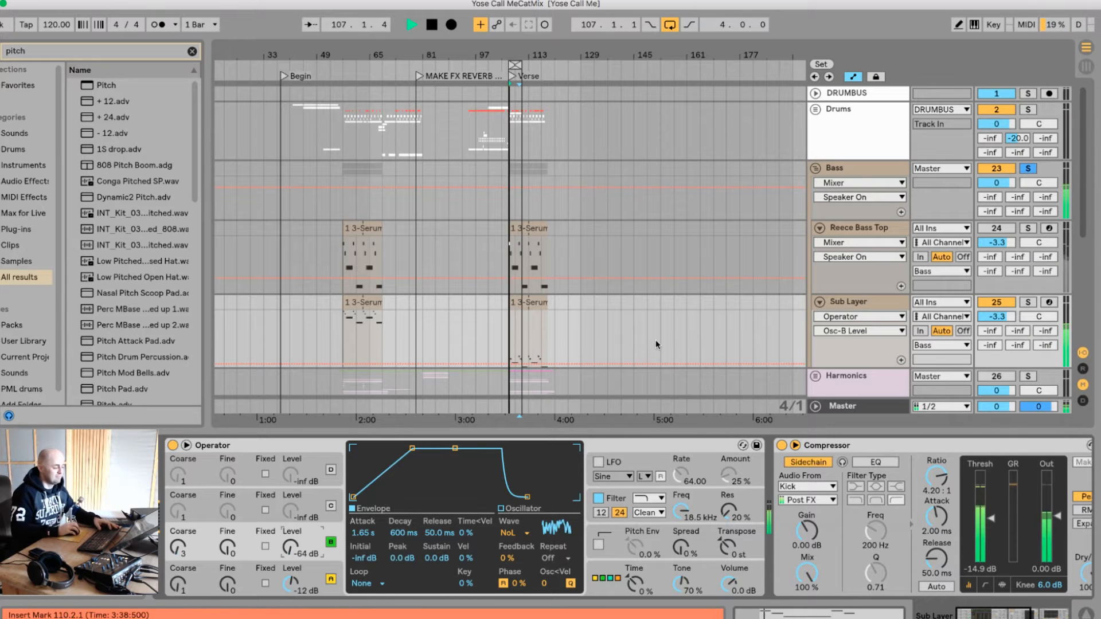
click(878, 302)
Step: Unmute the Reece Bass Top track and delete the Utility at the end of its device chain
click(885, 227)
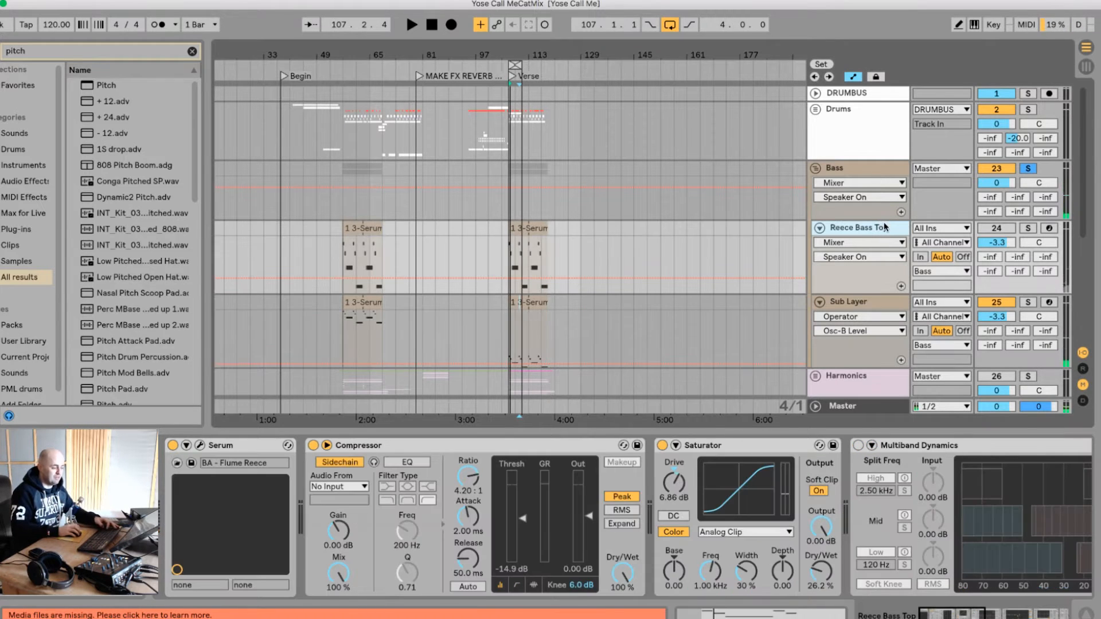
drag(945, 614, 1029, 613)
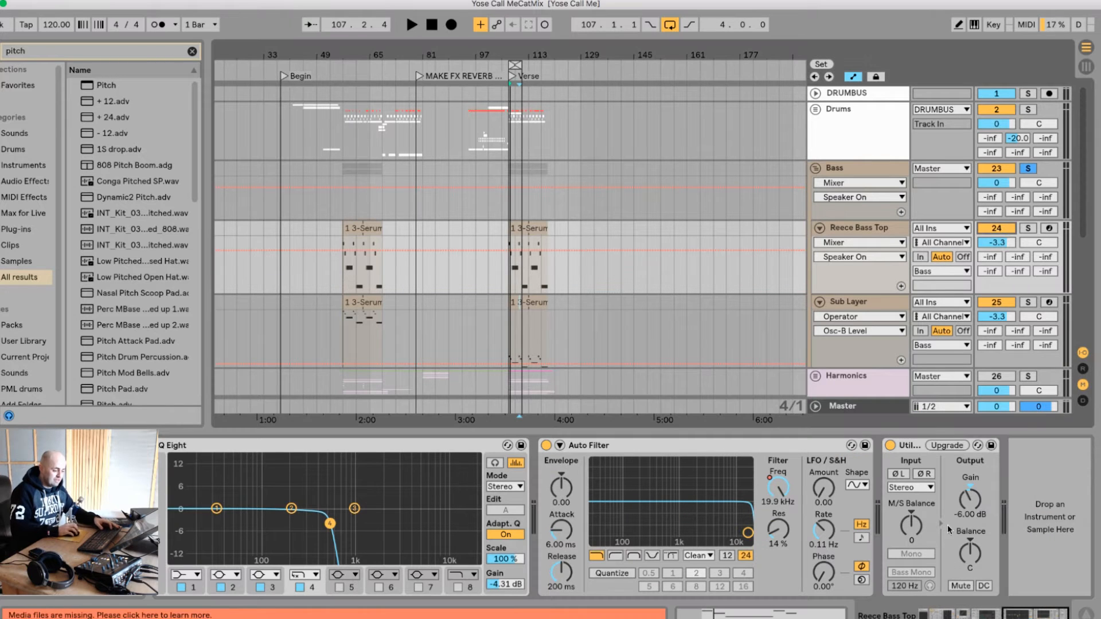
click(908, 445)
key(Delete)
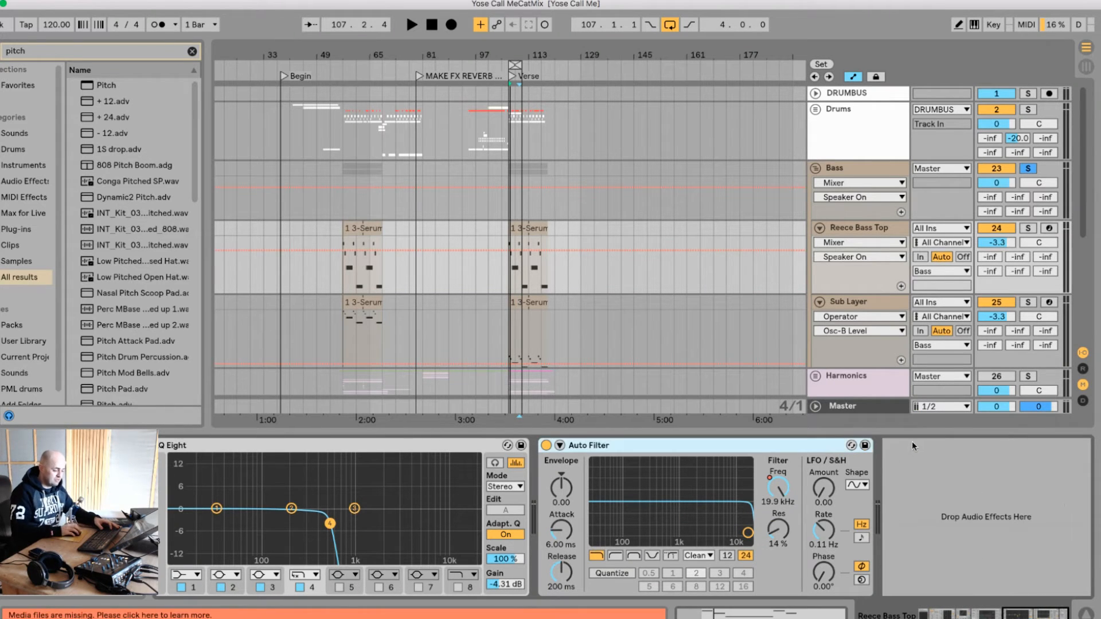
scroll(625, 517, left, 12)
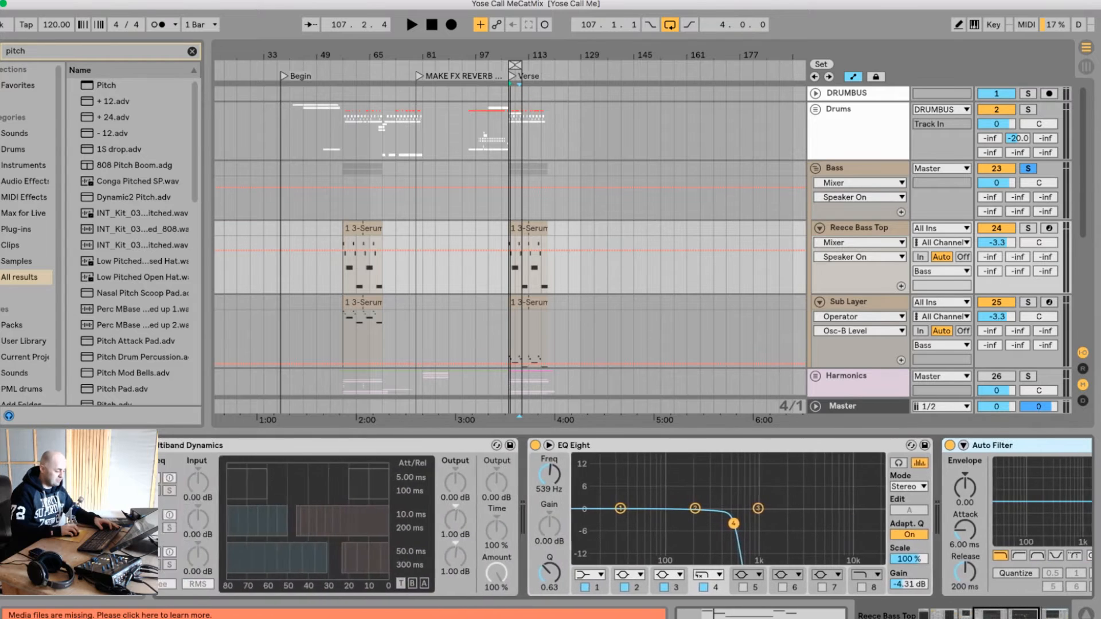
scroll(700, 505, left, 2)
click(700, 446)
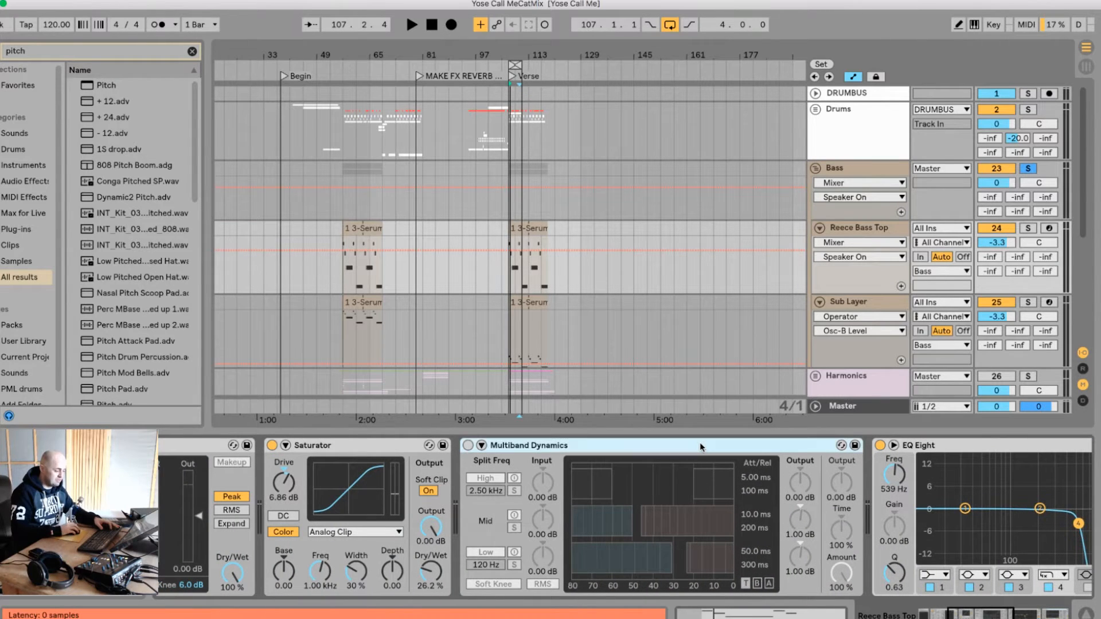
key(Delete)
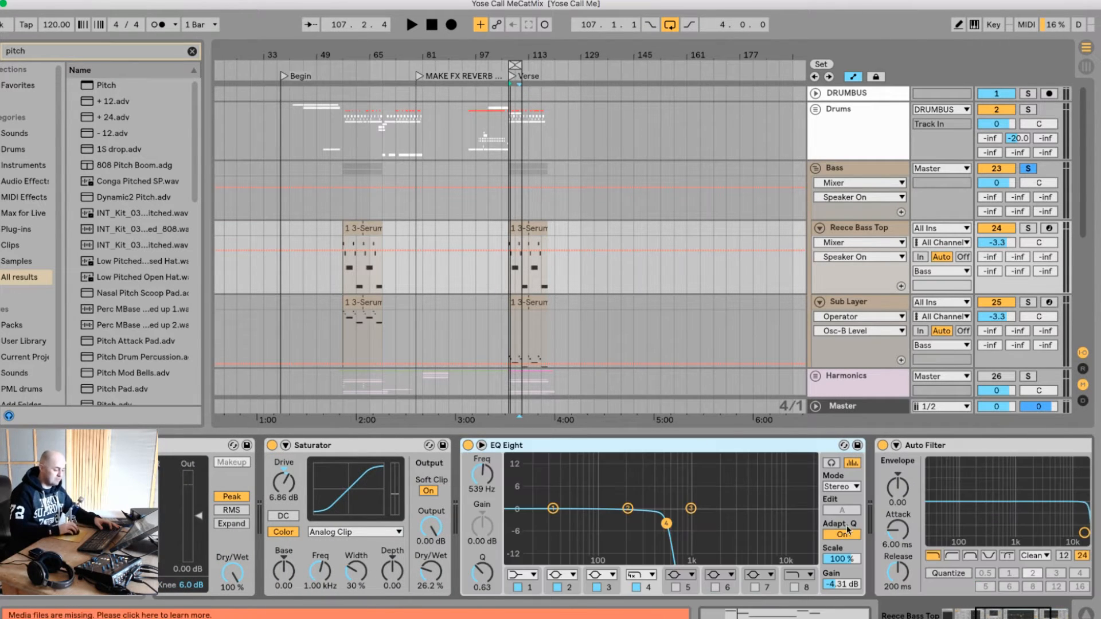
Step: Mute the Sub Layer, play the Reece Bass Top, and move its EQ Eight's band 4 up to 22.0 kHz
scroll(433, 516, left, 8)
scroll(626, 516, right, 10)
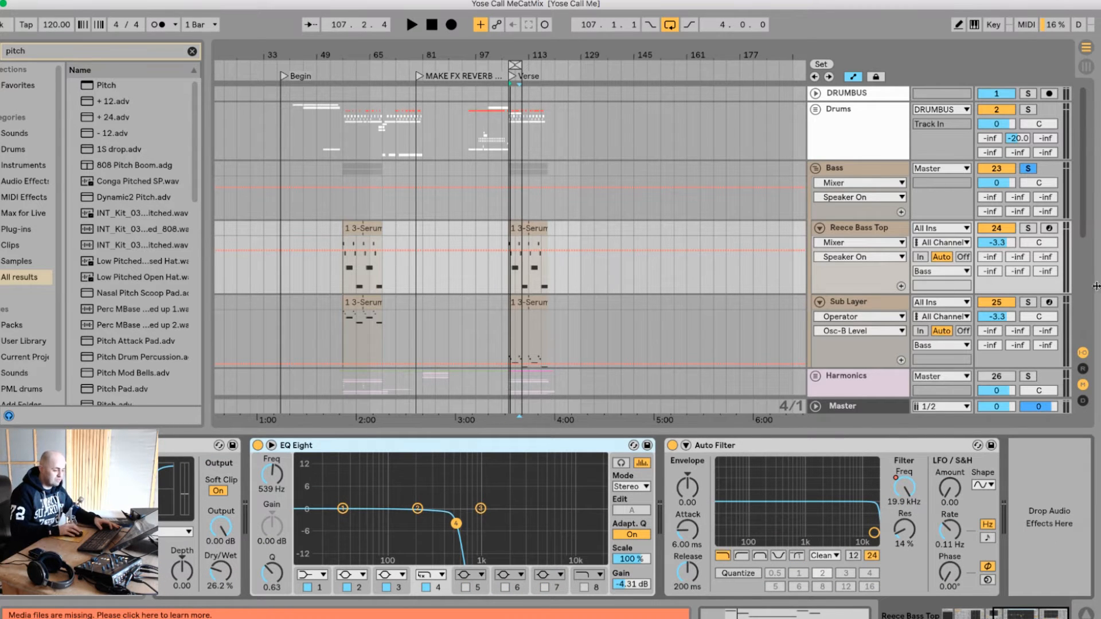
click(995, 302)
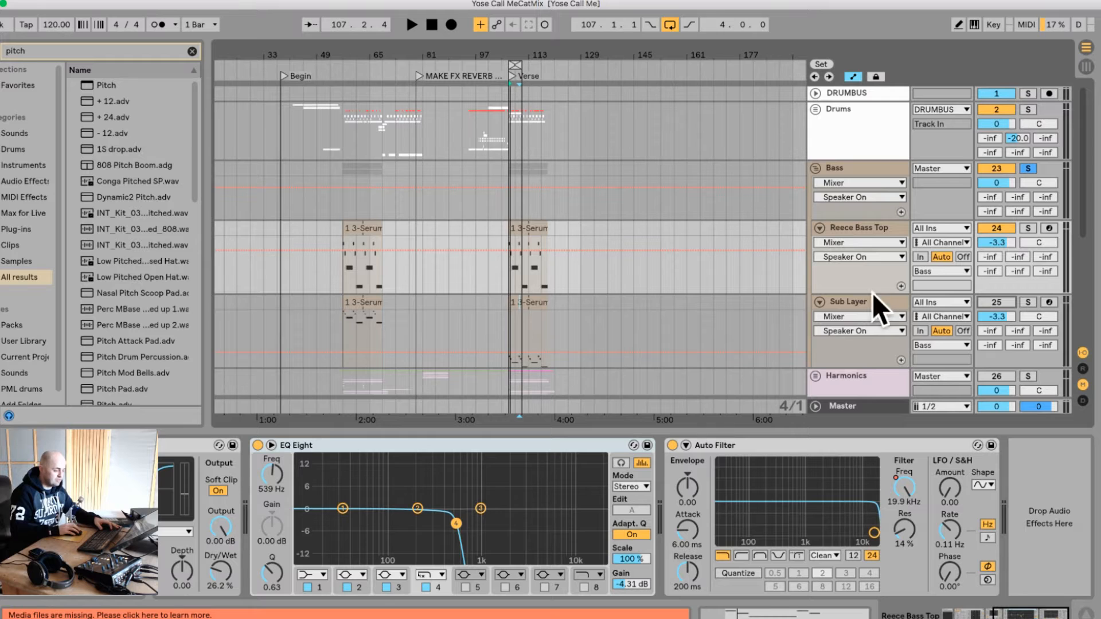
key(space)
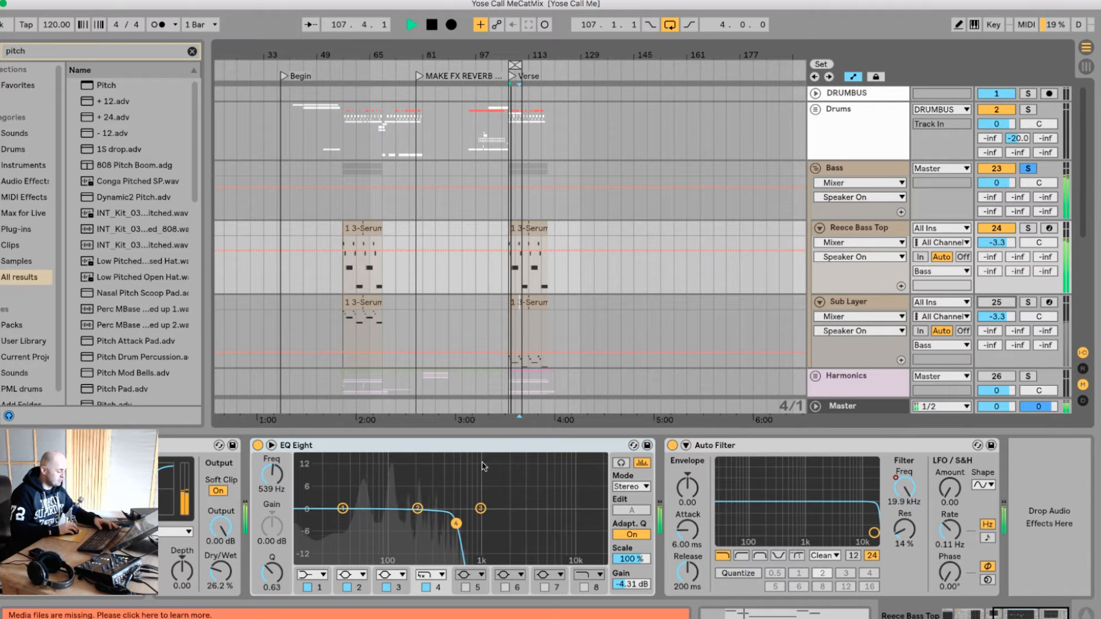
drag(456, 524, 602, 520)
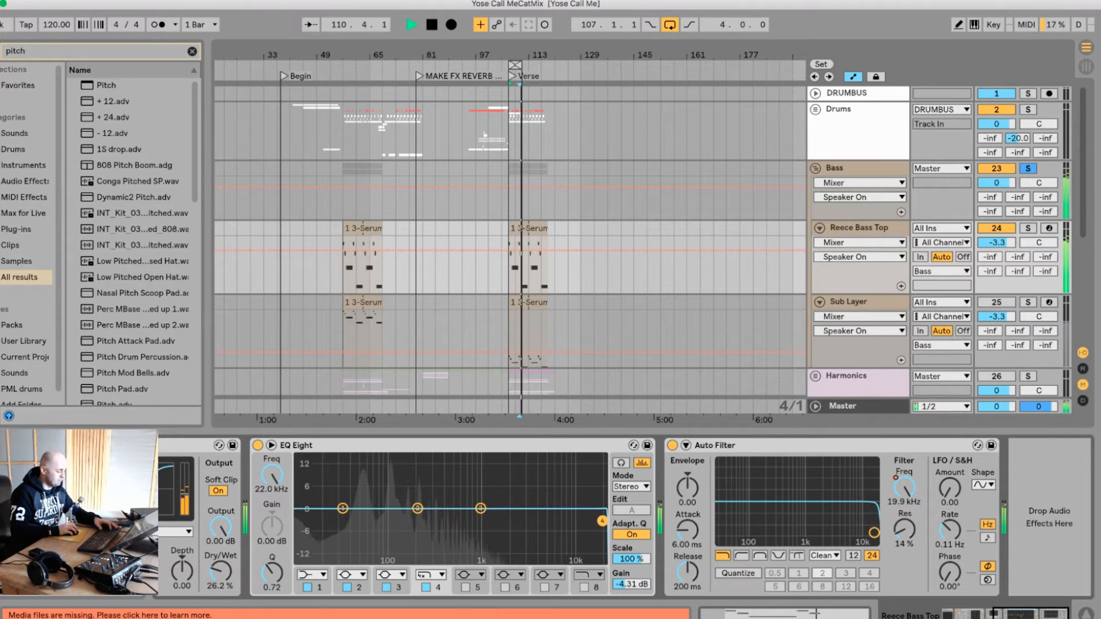
key(space)
Step: Turn off bands 4, 3, 2 and 1 in the Reece Bass Top's EQ Eight
click(426, 587)
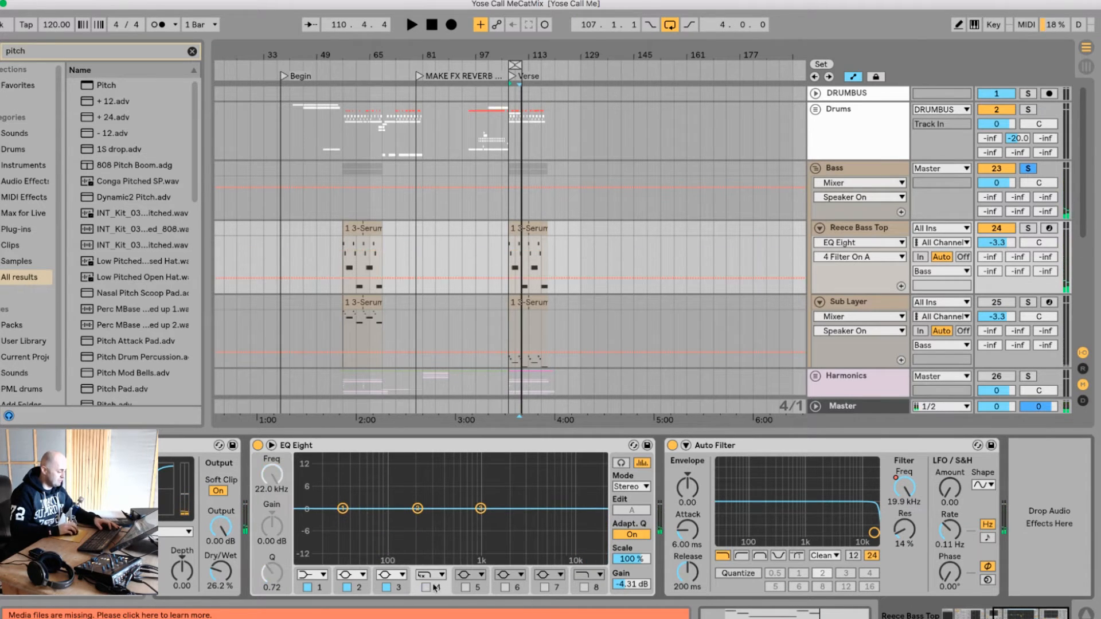
click(384, 588)
click(347, 588)
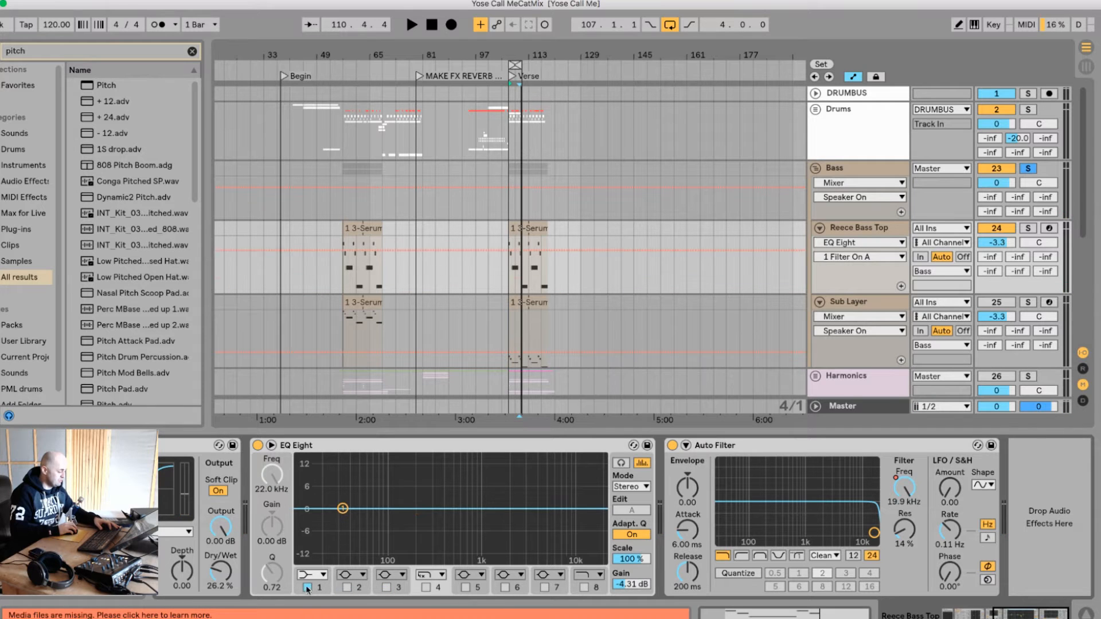
click(307, 588)
Step: Make EQ Eight's band 1 a low cut, turn it on, and set its frequency to about 138 Hz during playback
click(315, 575)
click(320, 488)
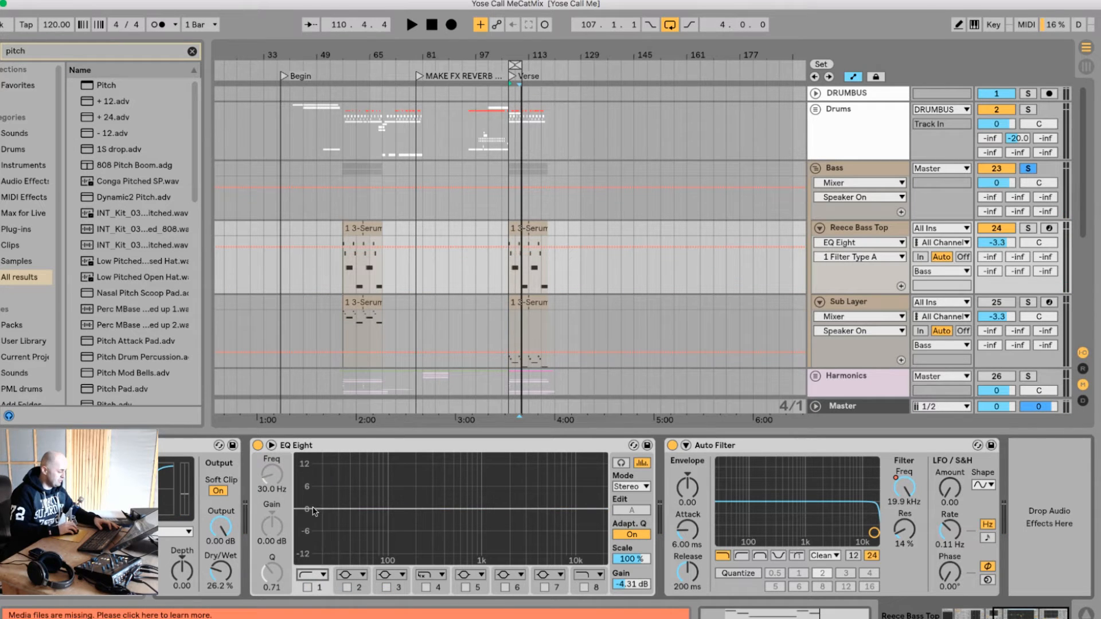
click(307, 587)
key(space)
drag(343, 521, 403, 522)
key(space)
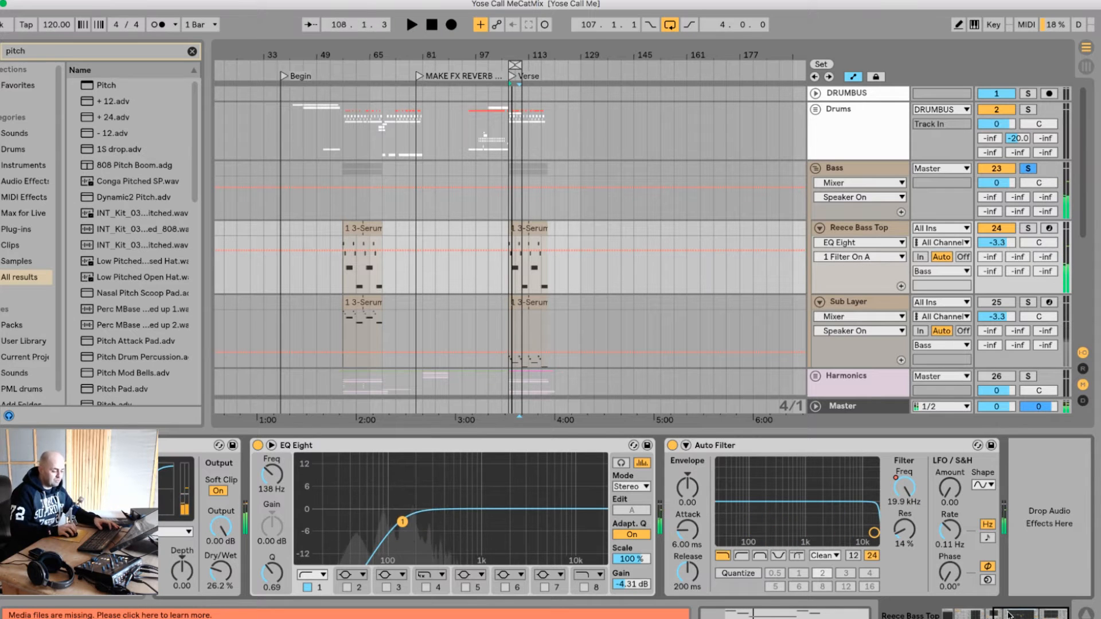
scroll(402, 522, left, 10)
click(663, 445)
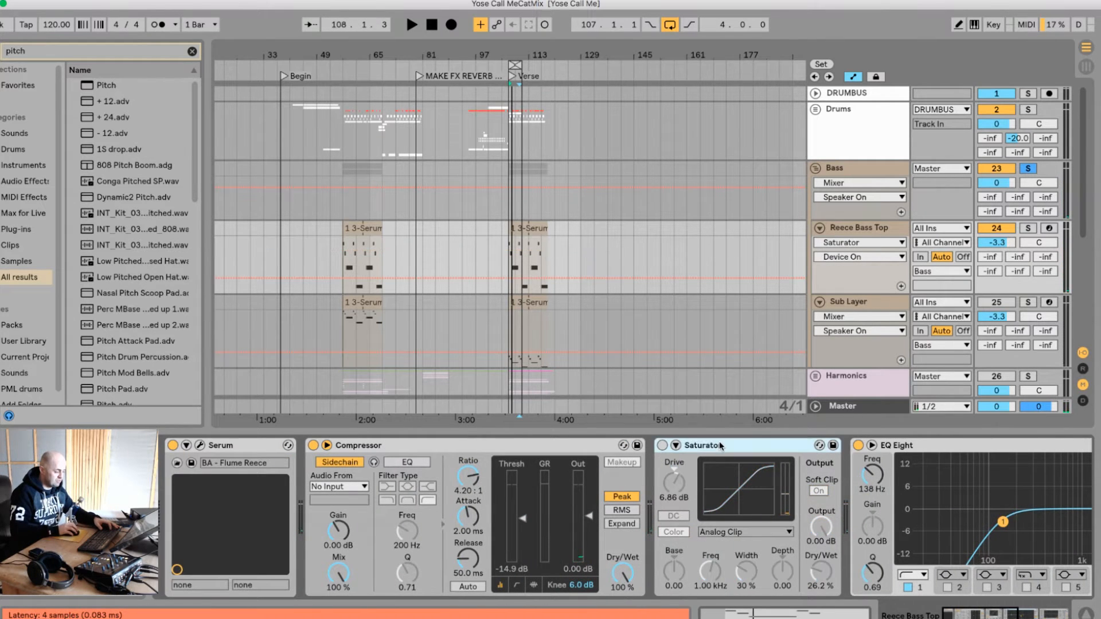
key(Delete)
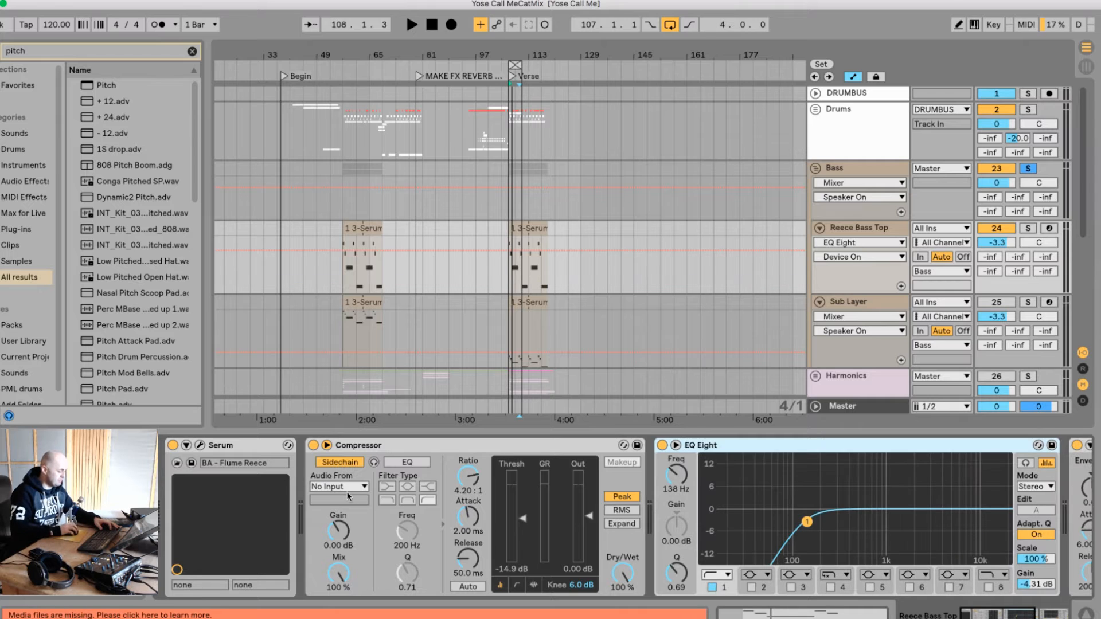
Step: Set the sidechain audio source of the Reece Bass Top's Compressor to Kick
click(353, 487)
scroll(424, 189, up, 15)
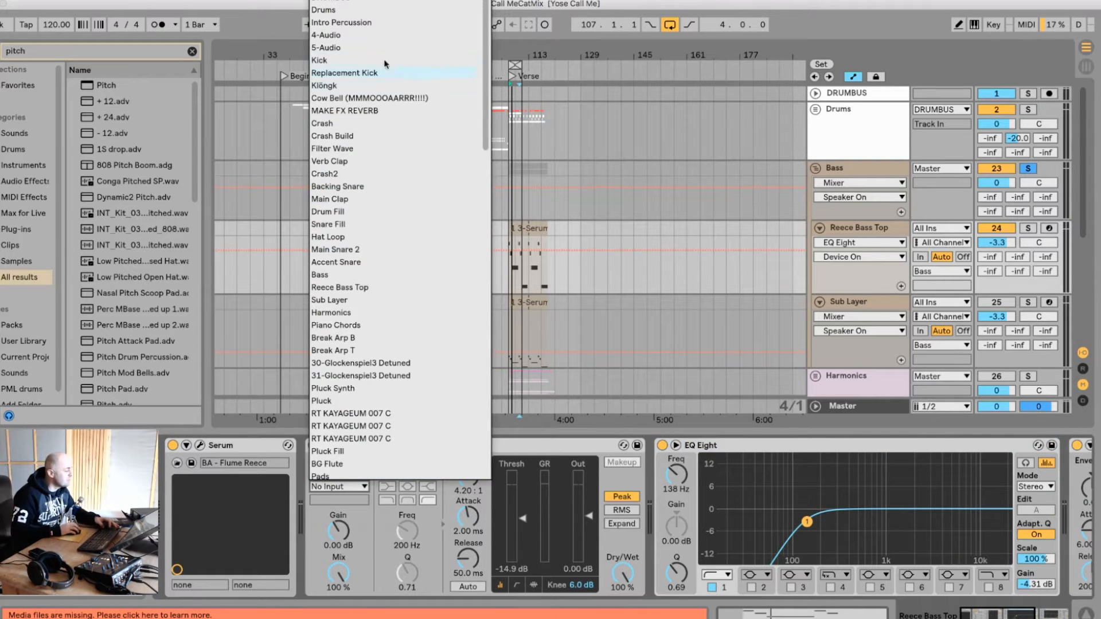
click(353, 61)
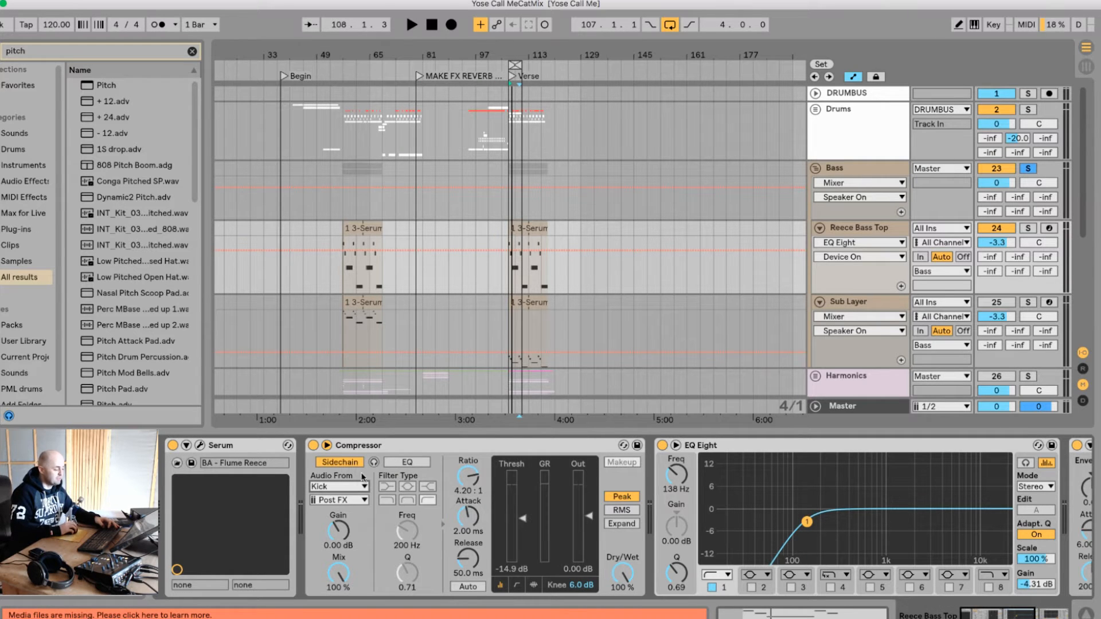
Step: Move the Reece Bass Top's Compressor to the Bass group and delete the Compressor from the Sub Layer
drag(401, 446, 539, 408)
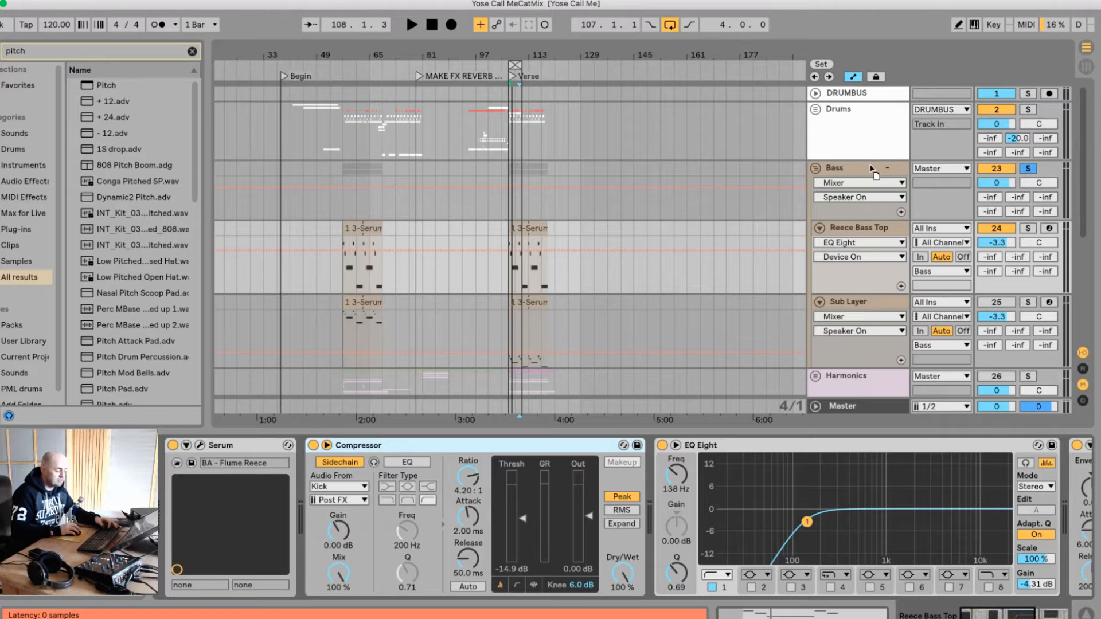
drag(873, 170, 872, 167)
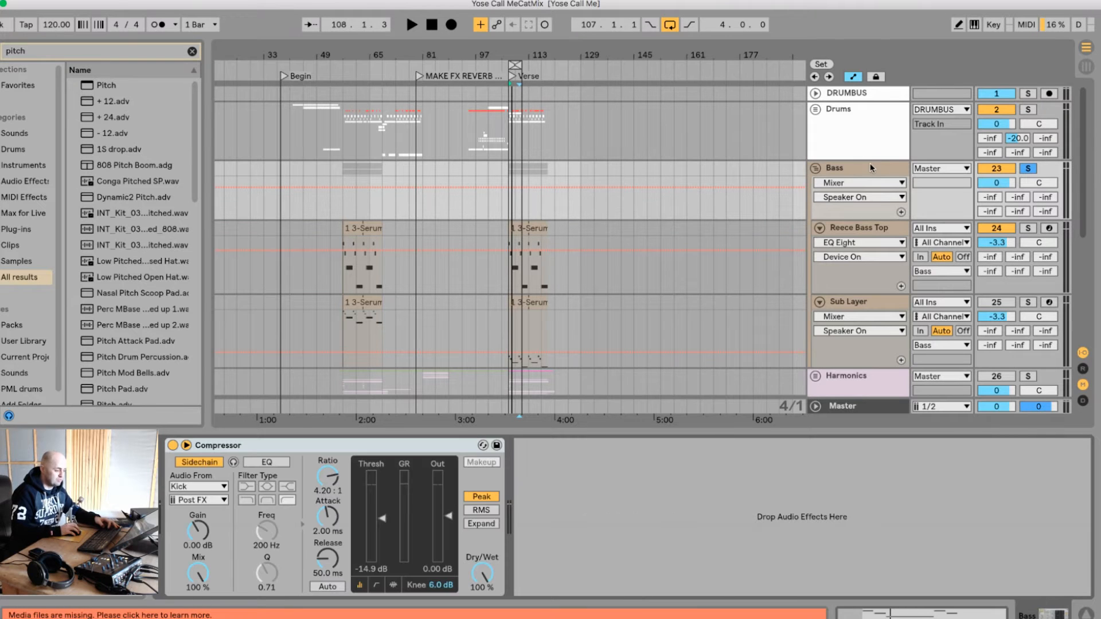
drag(852, 293, 850, 301)
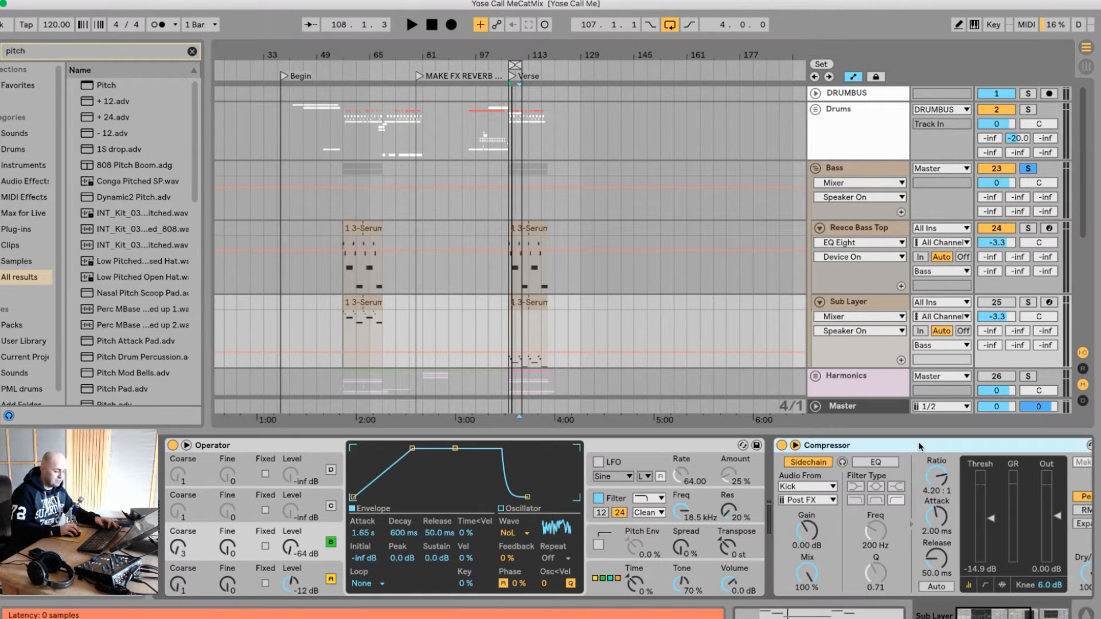
key(Delete)
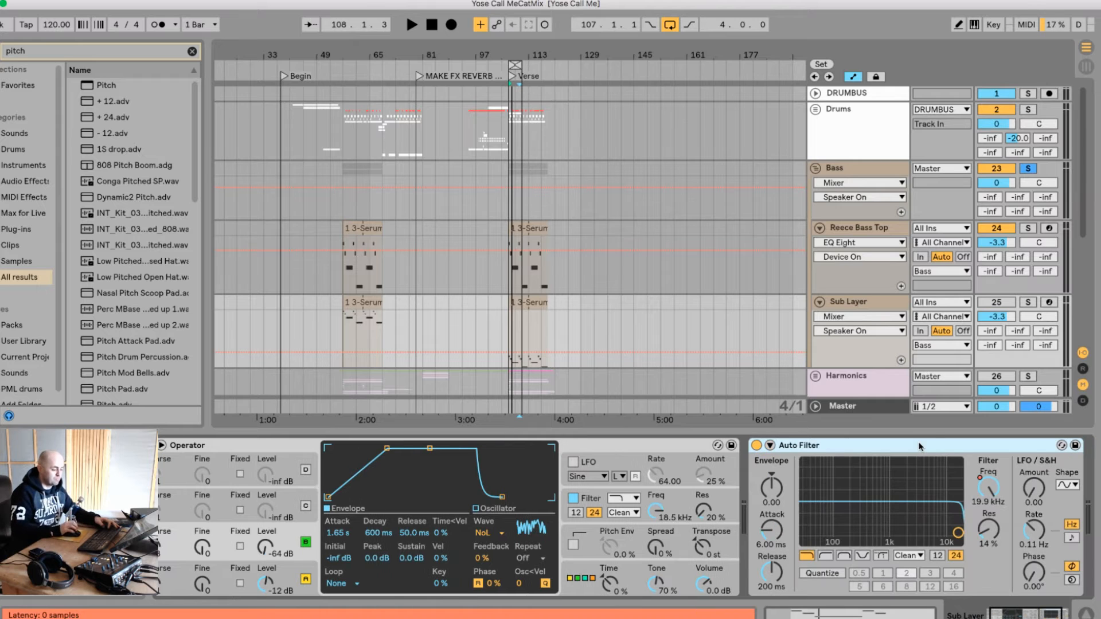
Step: Open the Serum editor of the Reece Bass Top and start playback of the looped verse
click(860, 233)
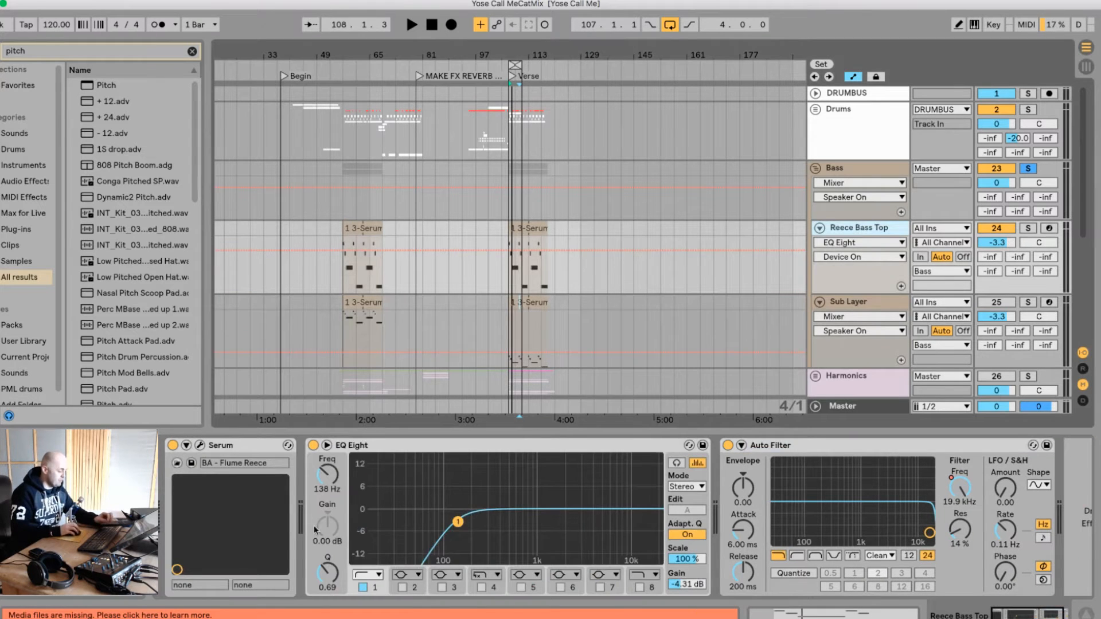
click(200, 445)
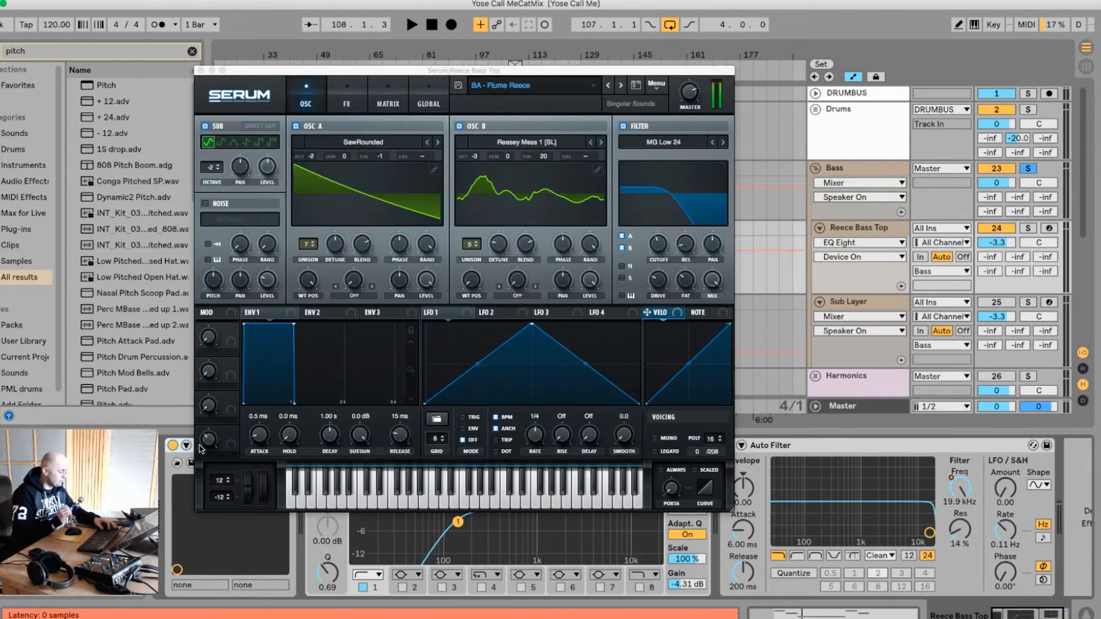
drag(527, 73, 839, 59)
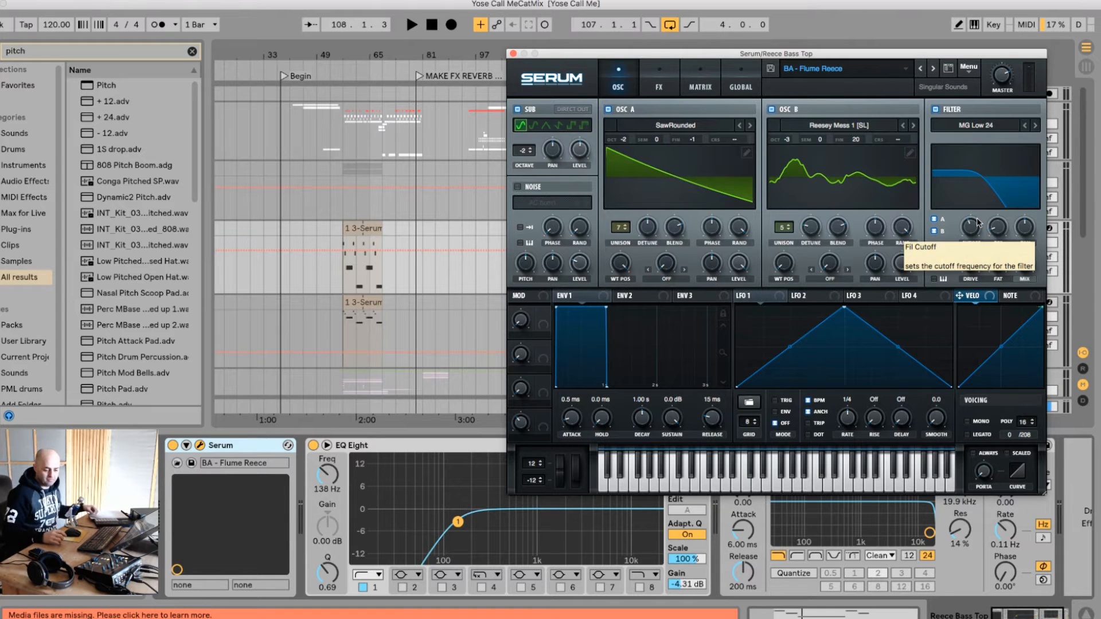
key(space)
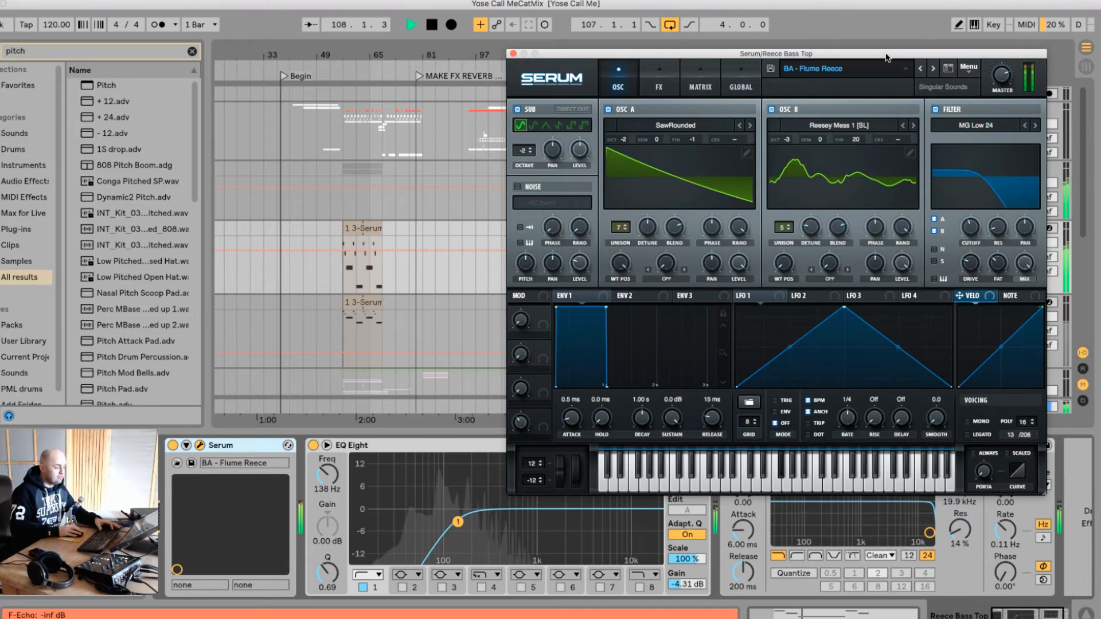
drag(887, 54, 593, 47)
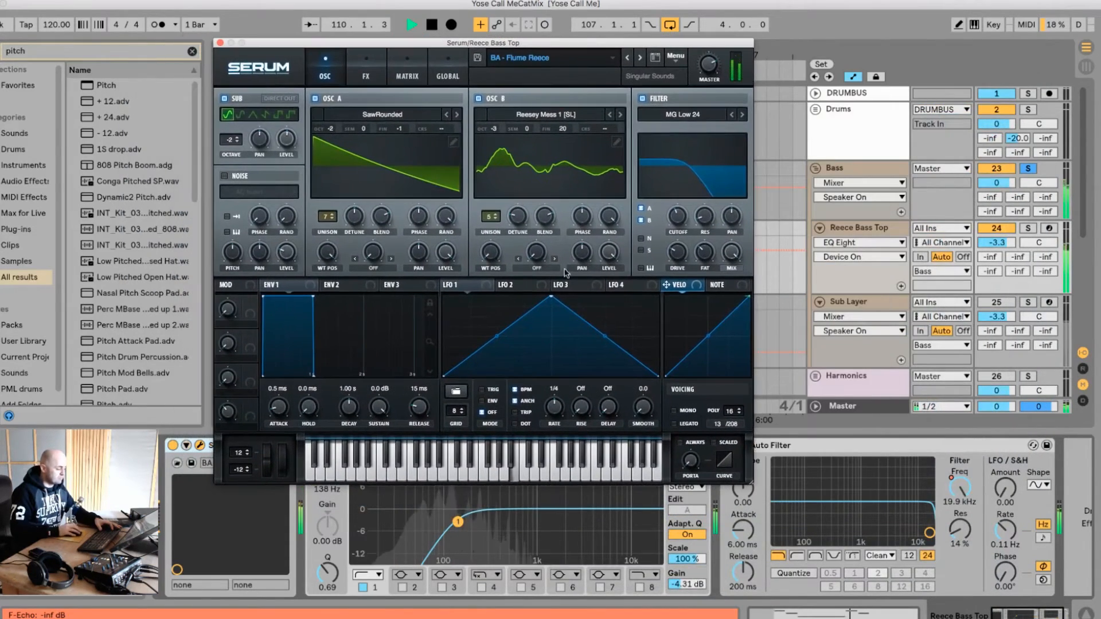
Step: Set the Reece Bass Top's EQ Eight low cut to about 178 Hz with a Q of about 0.61
drag(458, 522, 472, 519)
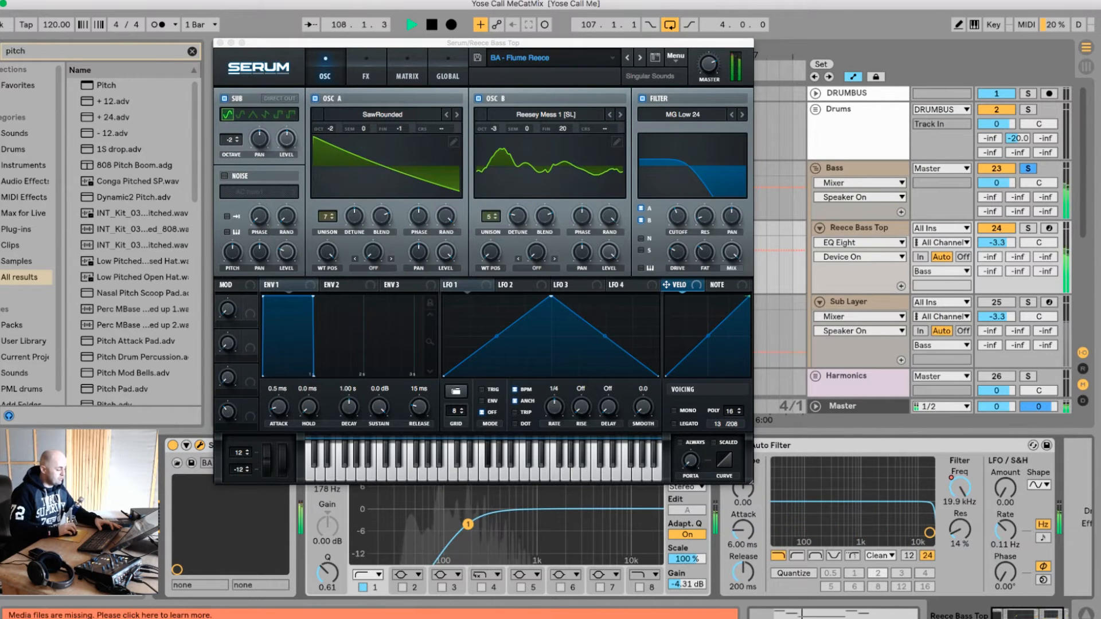
drag(462, 41, 501, 46)
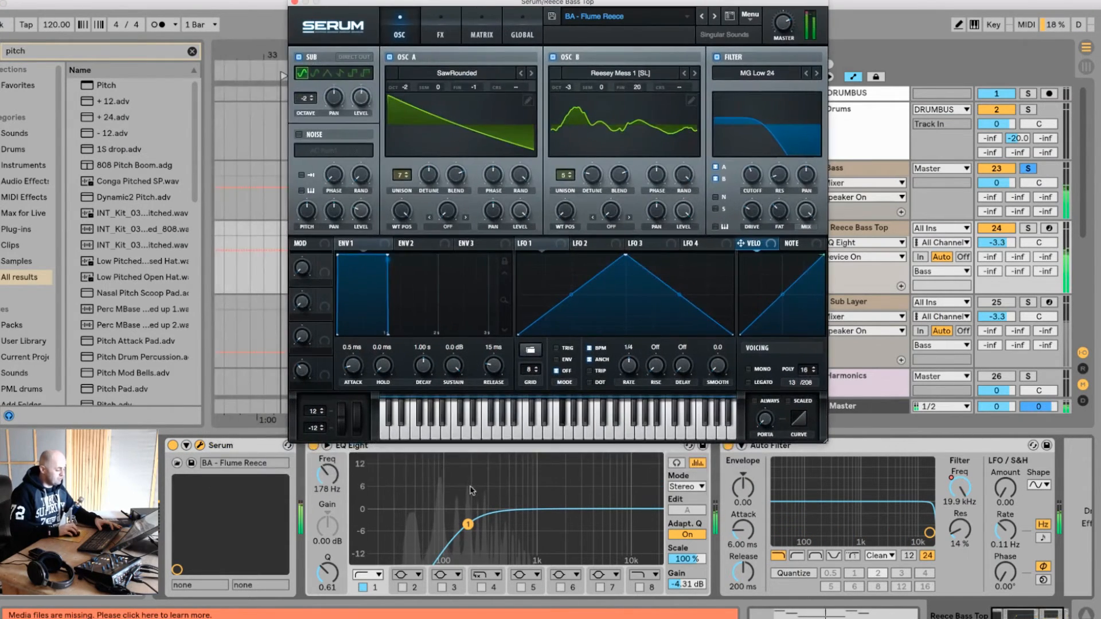
drag(470, 491, 630, 575)
Step: Reshape Serum's LFO 1 into a rising ramp, assign it to the filter cutoff with an amount of 13, and audition it
drag(724, 3, 881, 171)
mouse_move(913, 347)
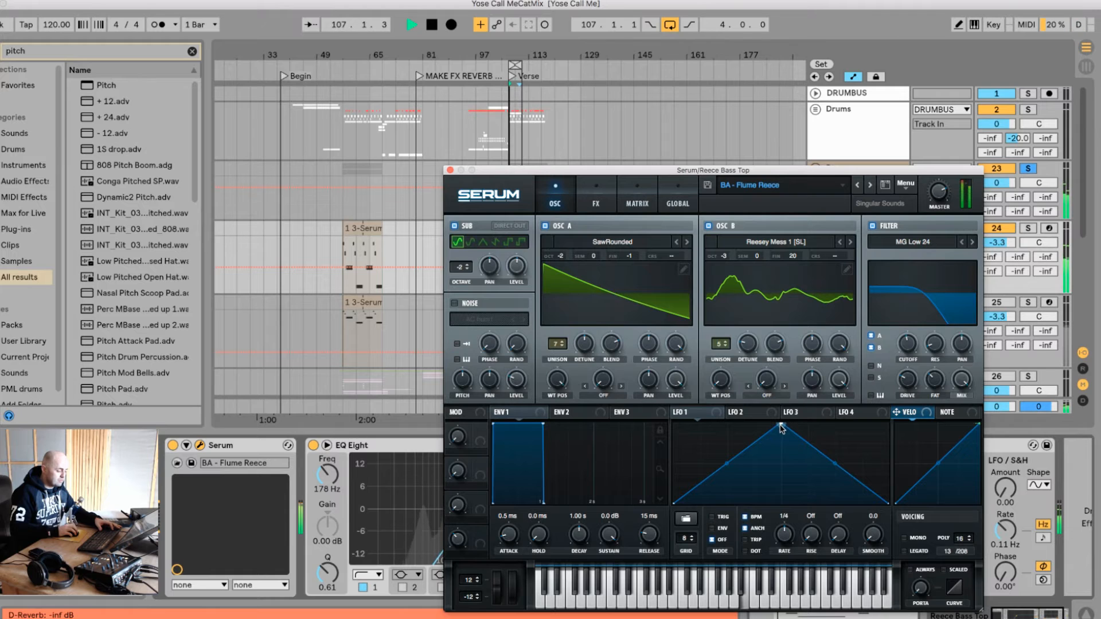
drag(781, 425, 888, 424)
key(space)
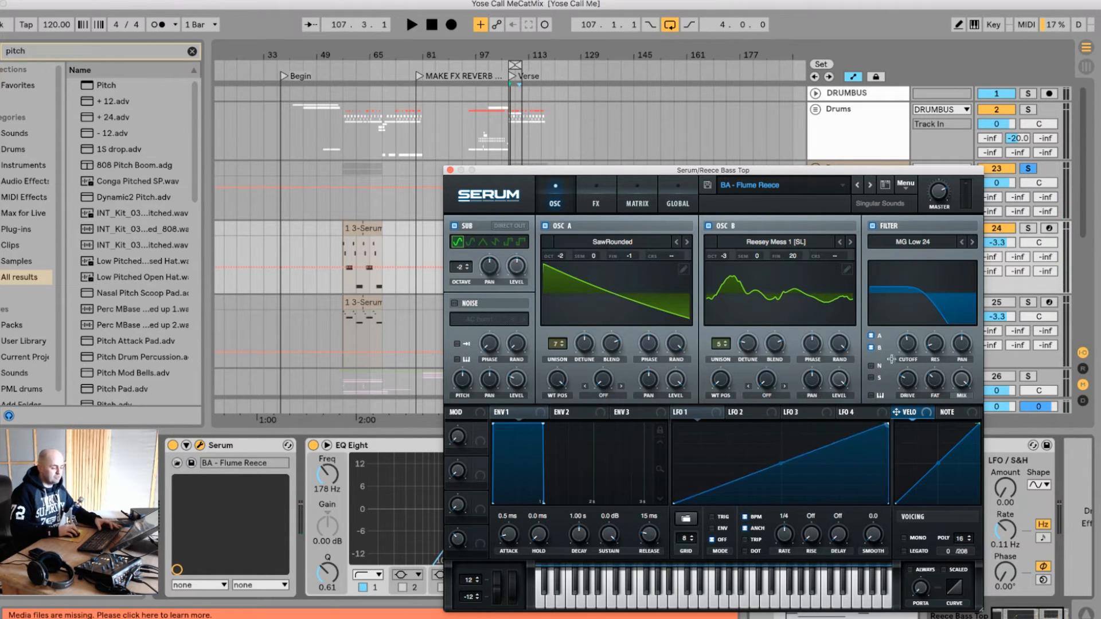
drag(726, 410, 899, 350)
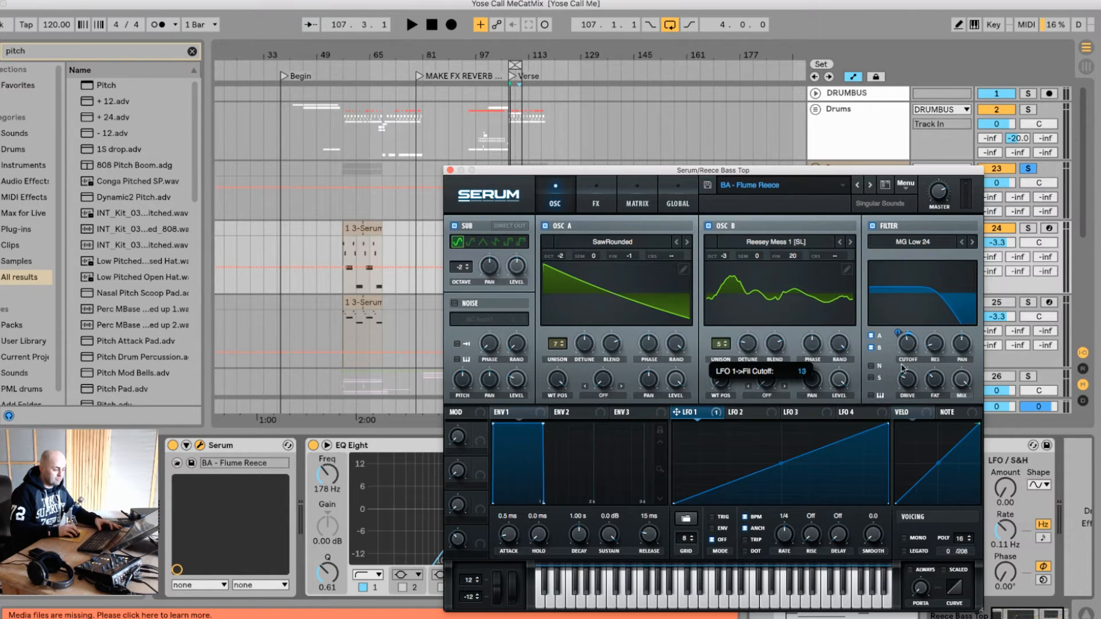
key(space)
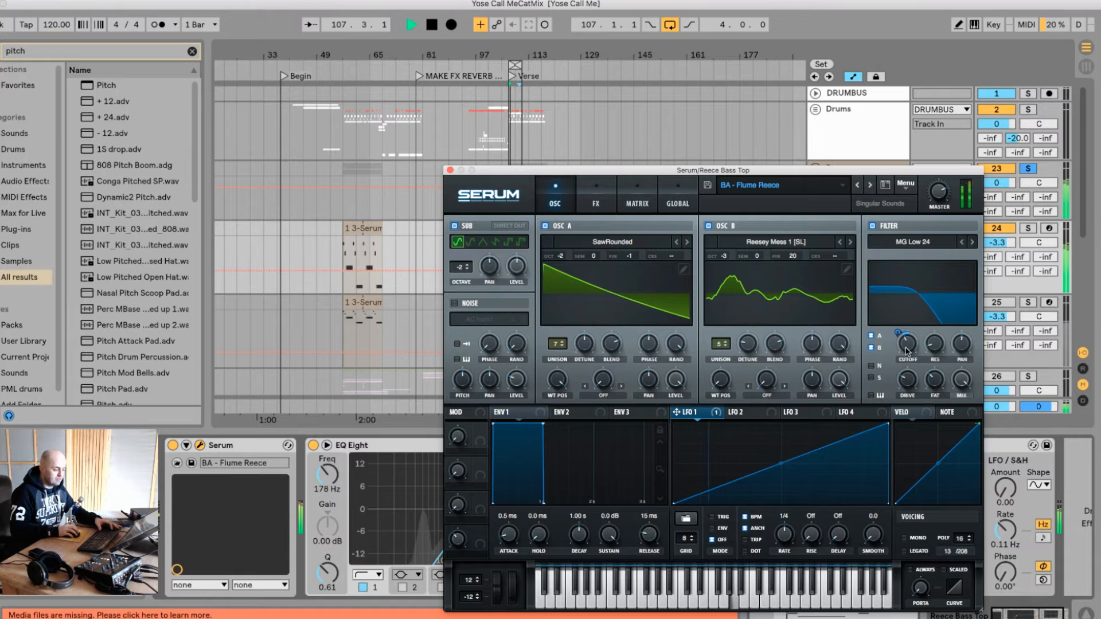
Step: Switch LFO 1 to Trig mode, set its rate to bar, and resume playback
key(space)
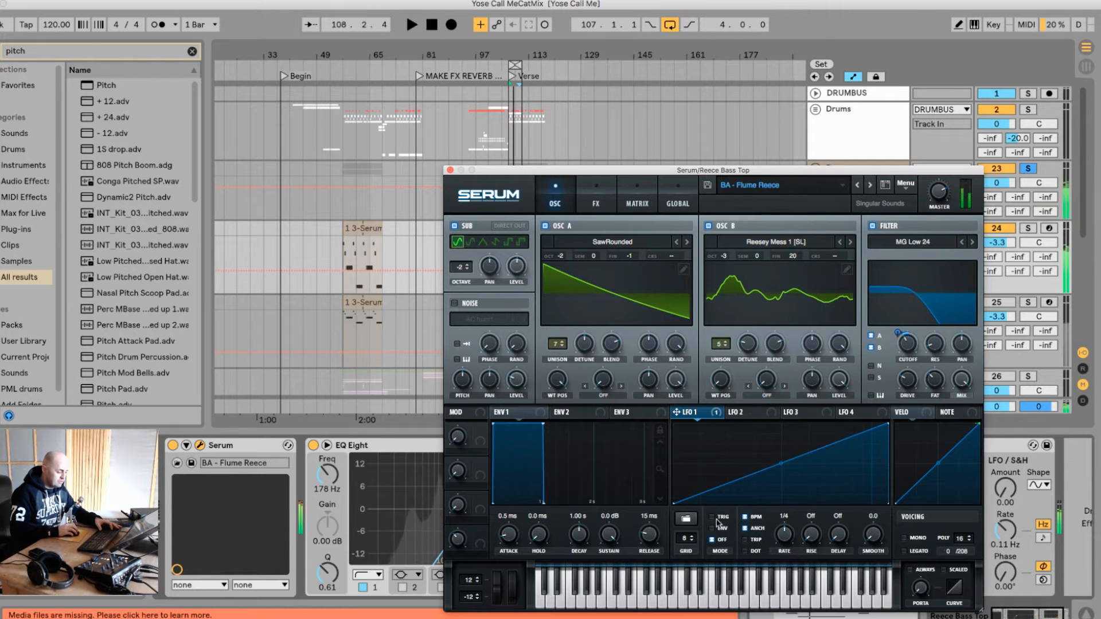
click(745, 528)
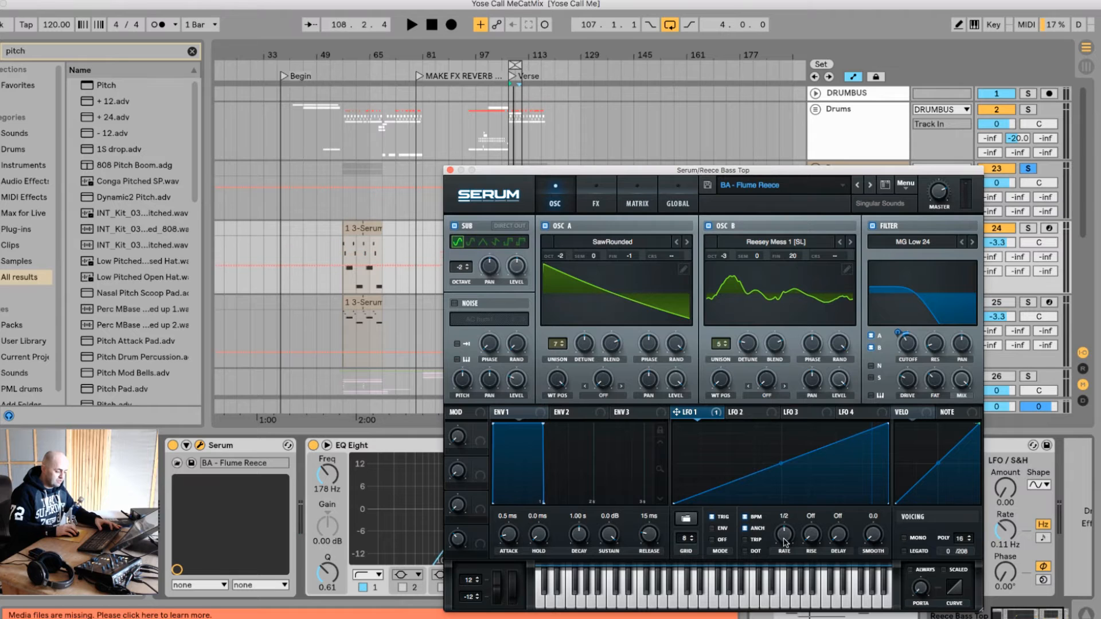
key(space)
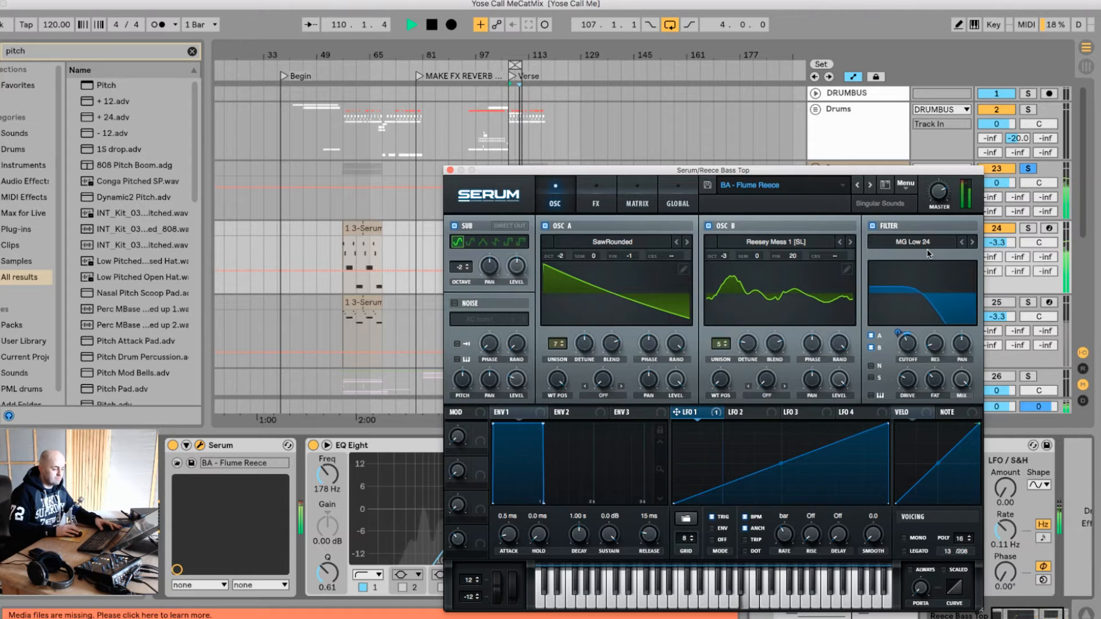
Step: Reduce Serum's filter mix to just under 100% during playback, keeping the MG Low 24 filter type
click(945, 246)
click(969, 361)
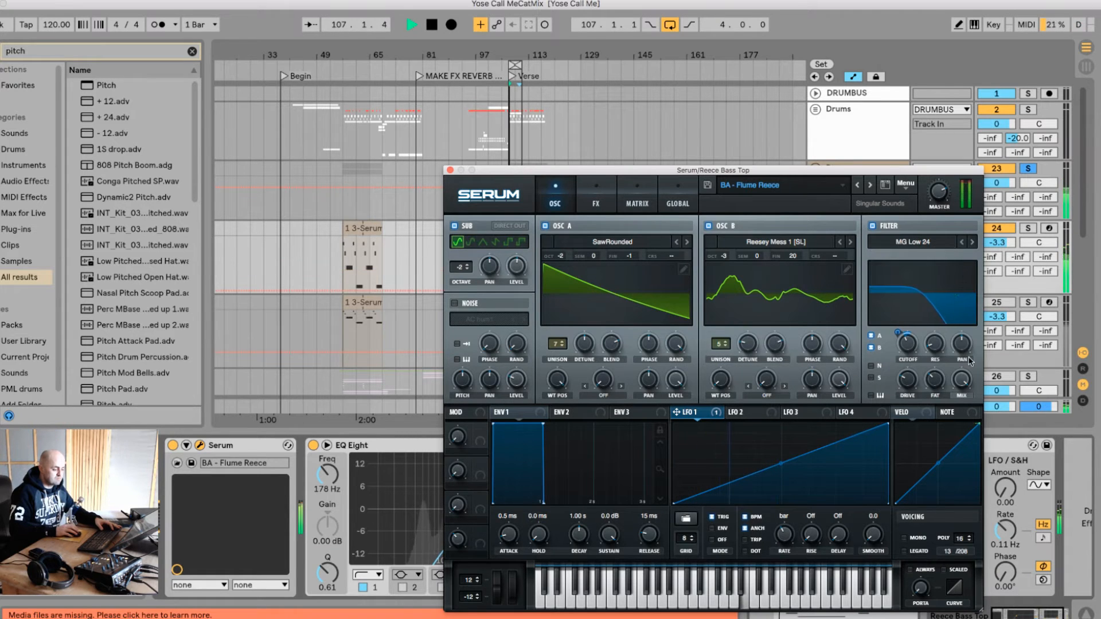
mouse_move(965, 380)
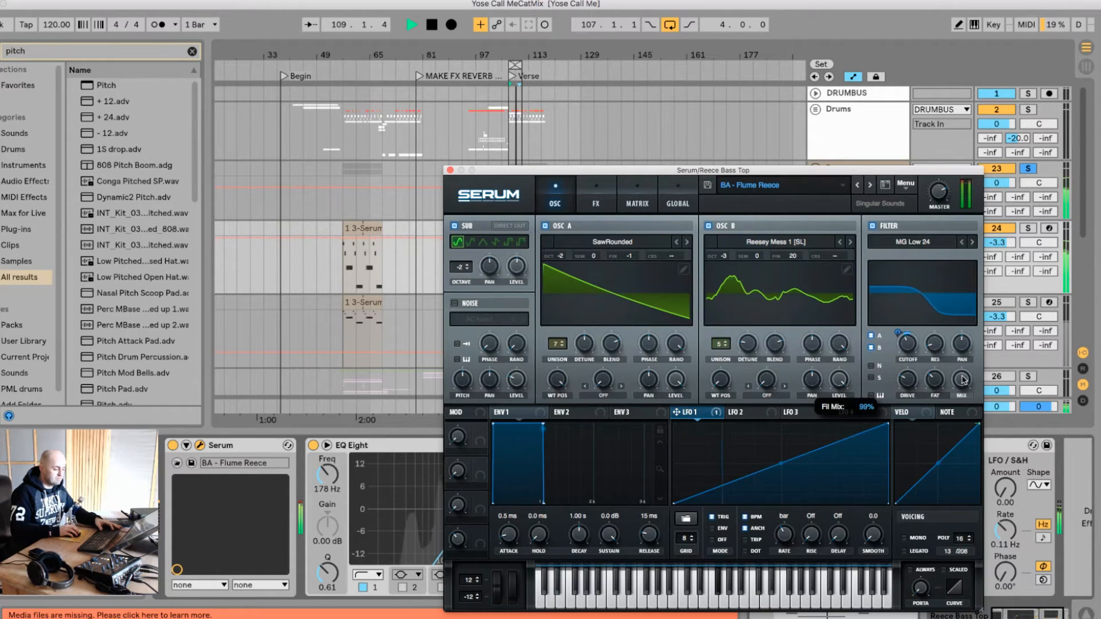
scroll(964, 380, down, 2)
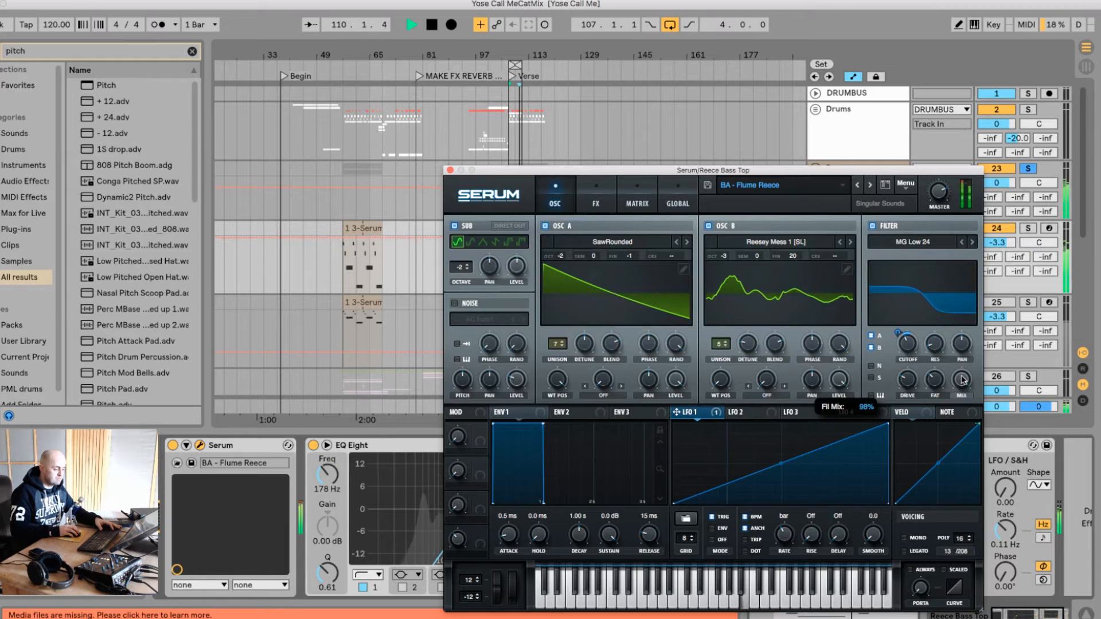
scroll(964, 380, up, 1)
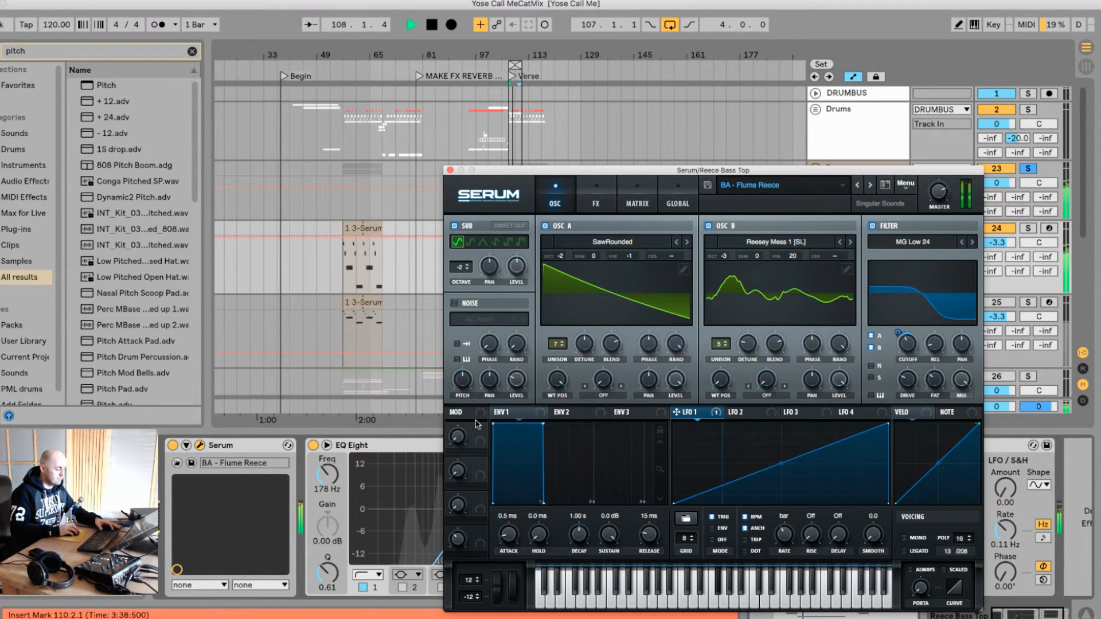
Step: Lengthen Serum's Env 1 attack to about 623 ms, stop playback, and close the Serum editor
drag(494, 424, 560, 414)
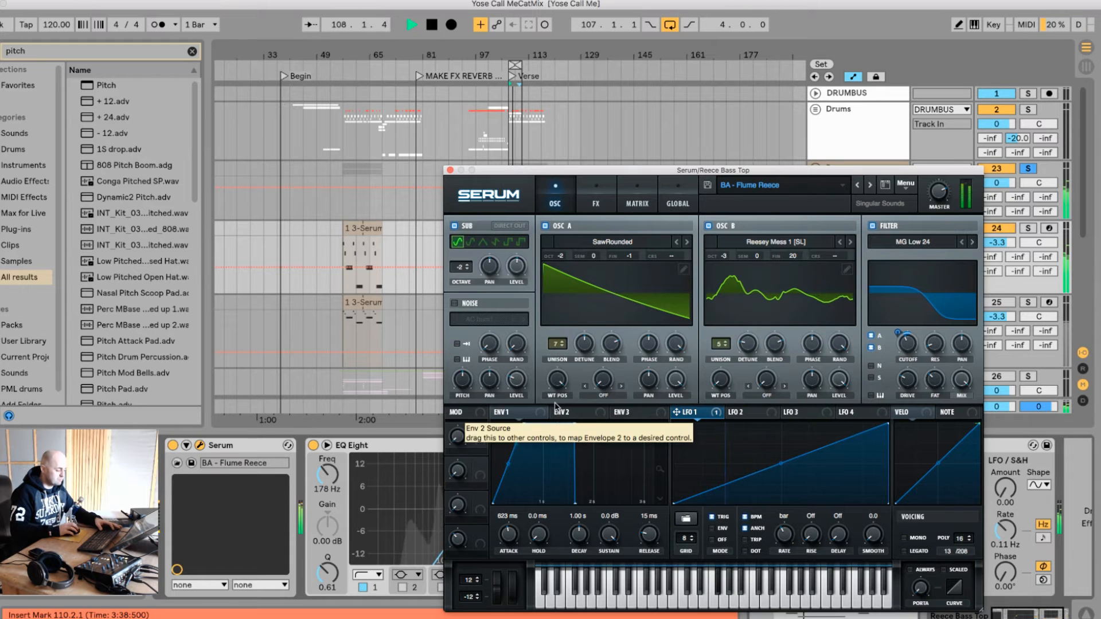
key(space)
click(450, 170)
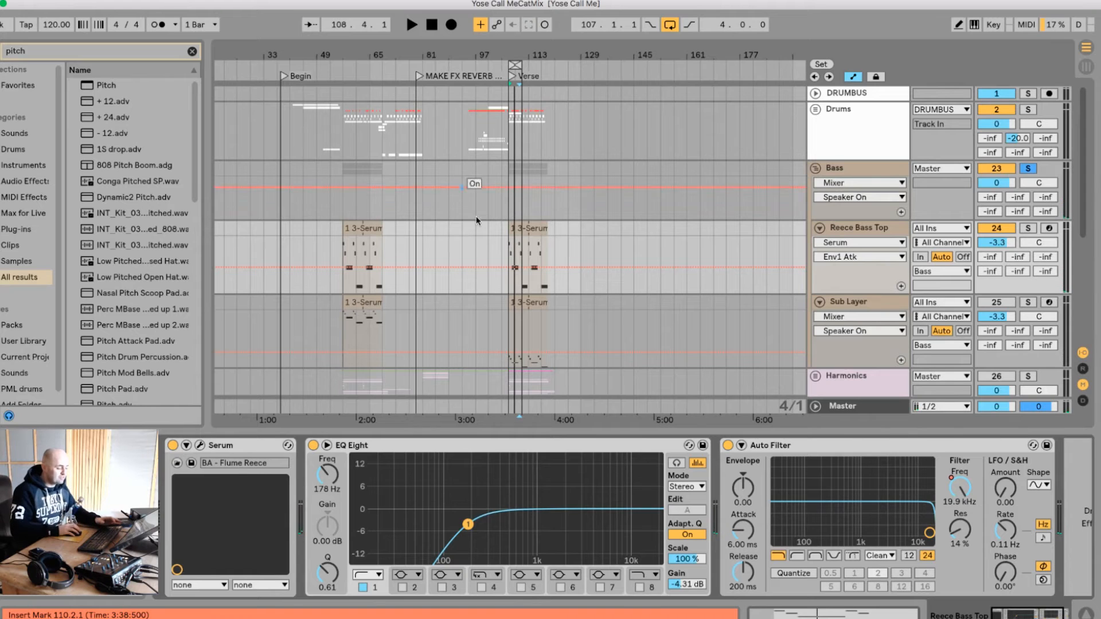
Step: Activate the Sub Layer track and audition it together with the Reece Bass Top
click(1001, 302)
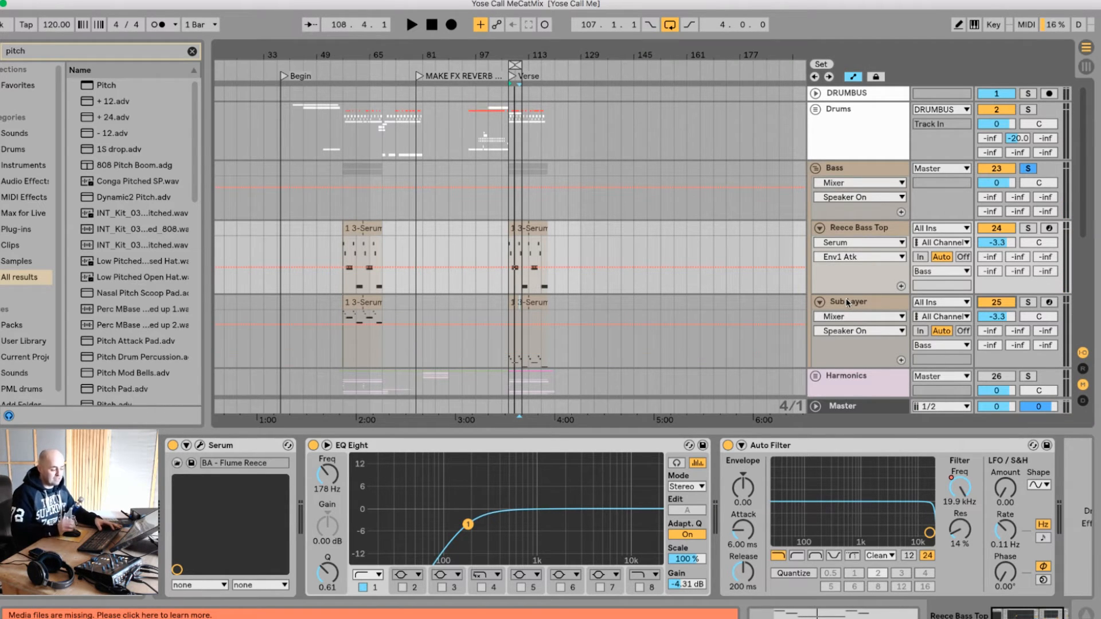
key(space)
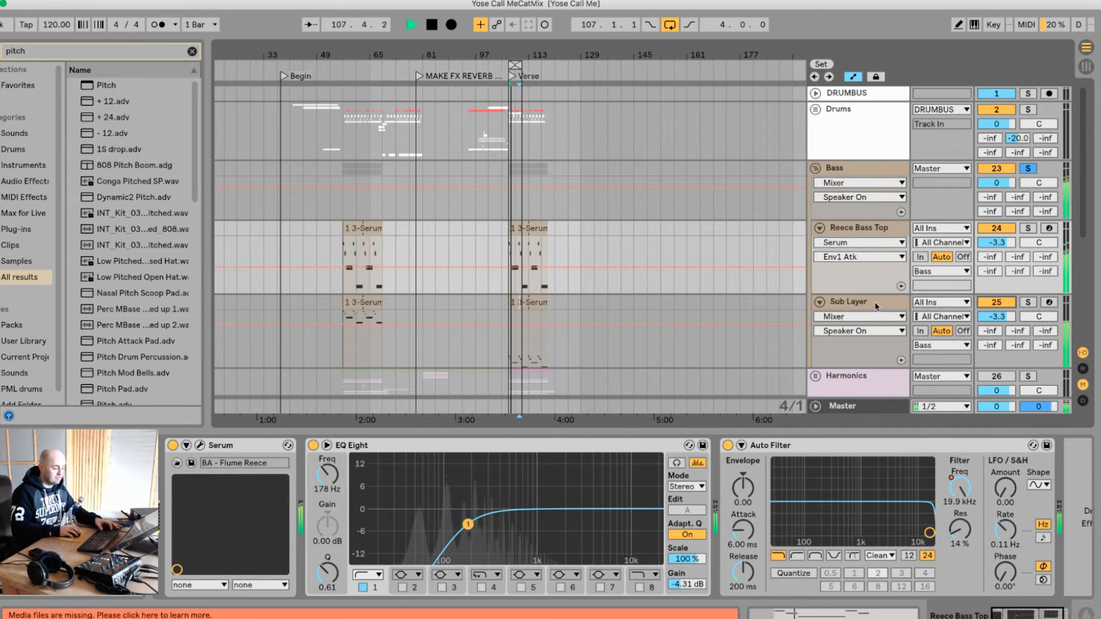
key(space)
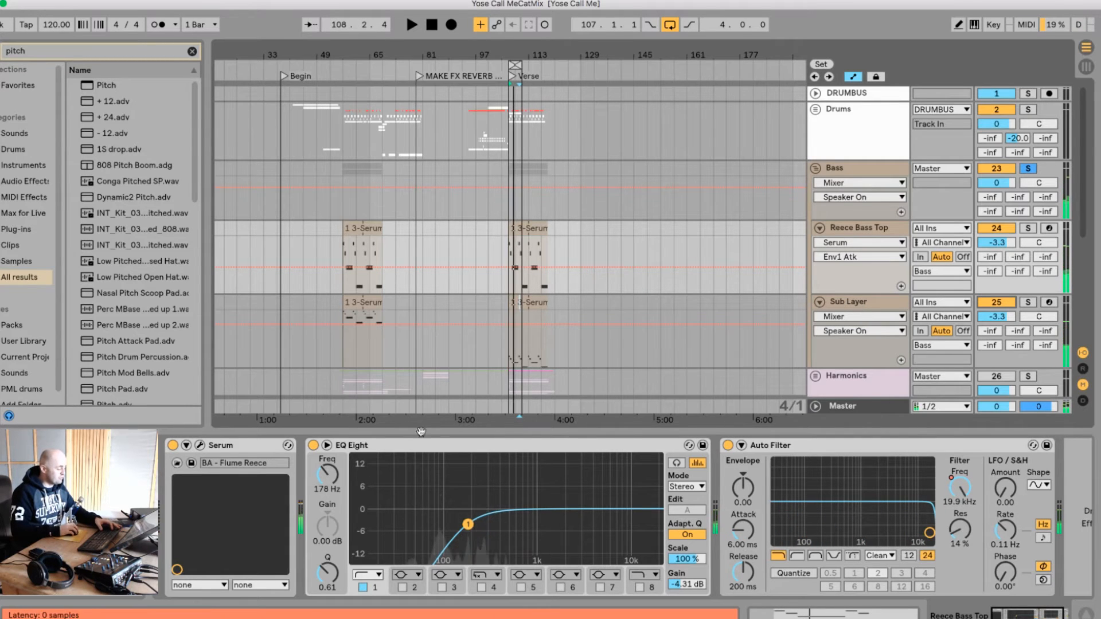
Step: Select oscillator A in the Sub Layer's Operator and set its envelope attack to about 823 ms during playback
click(868, 302)
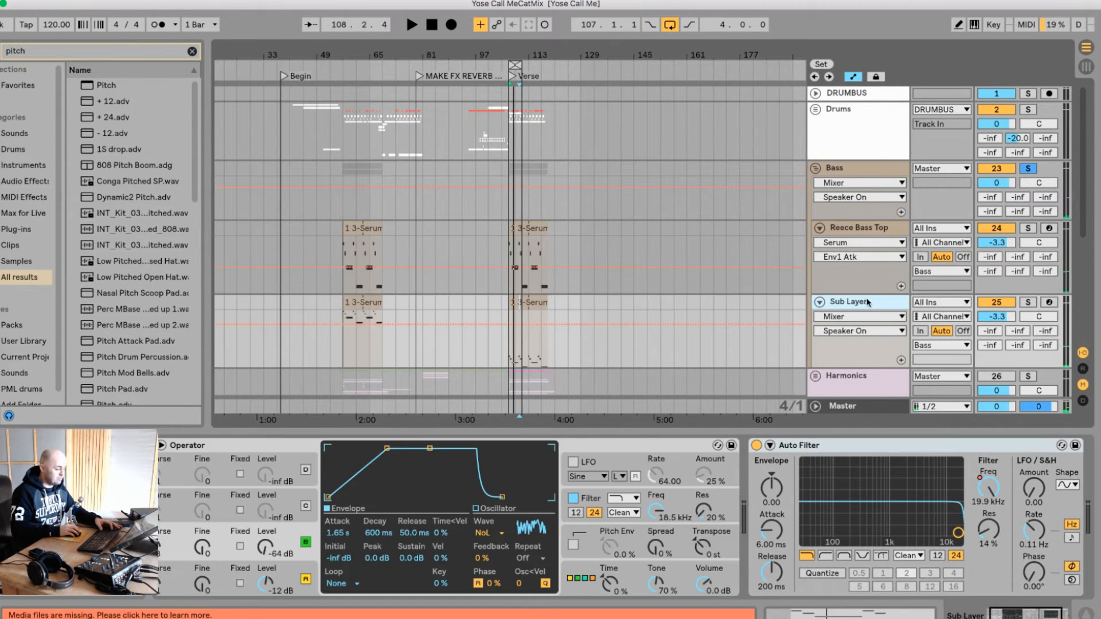
click(291, 582)
key(space)
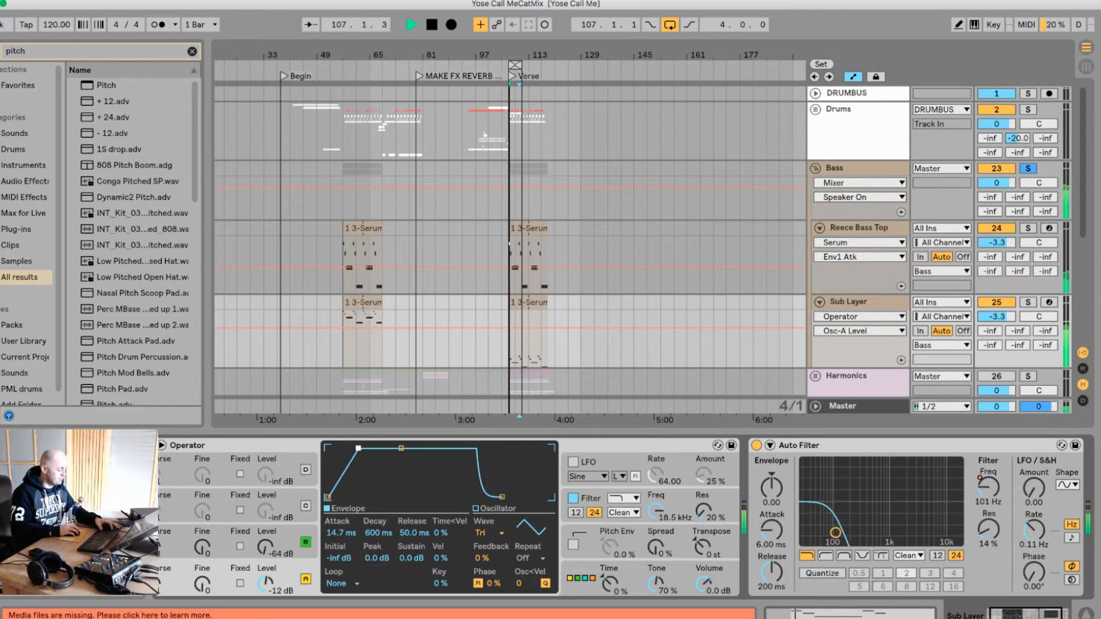
key(space)
key(space)
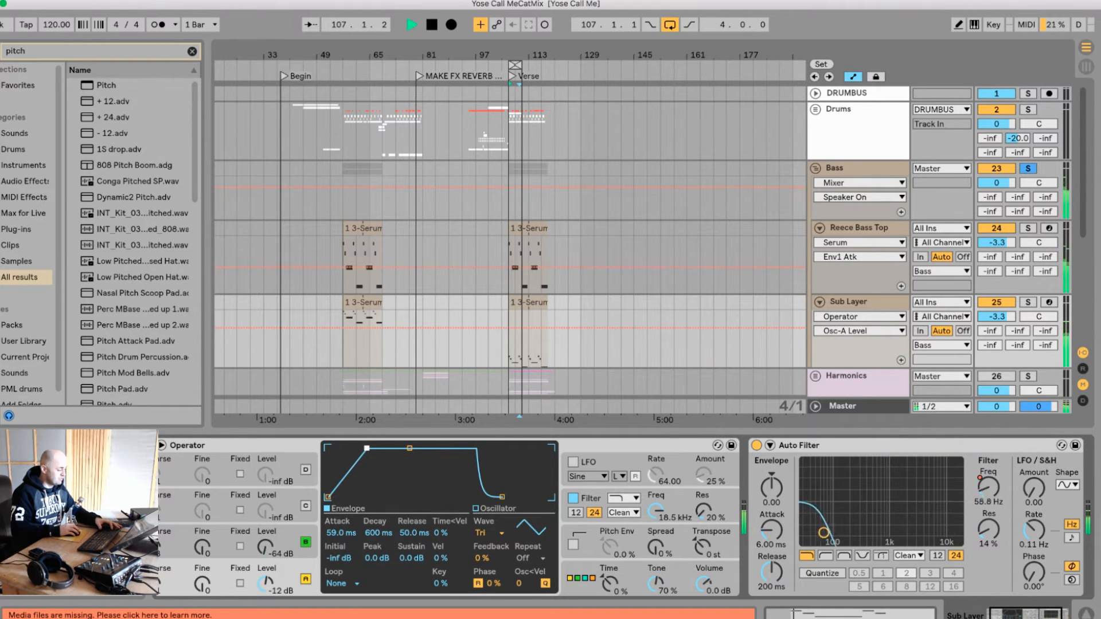
drag(367, 449, 379, 448)
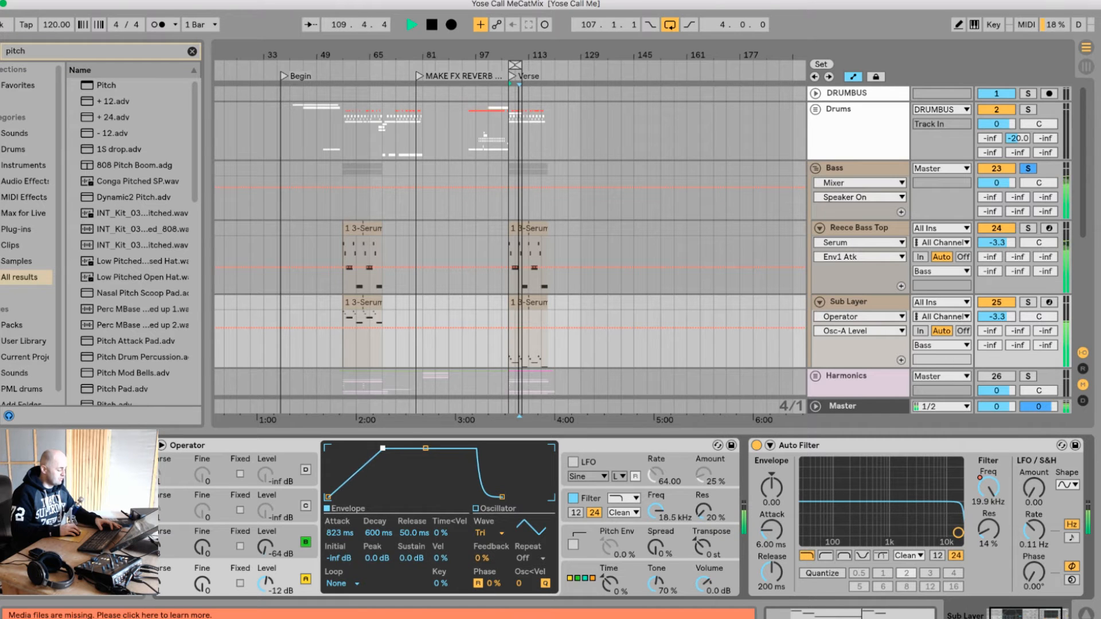
Step: Check the Env 1 attack time in the Reece Bass Top's Serum editor, closing the editor when done
click(808, 266)
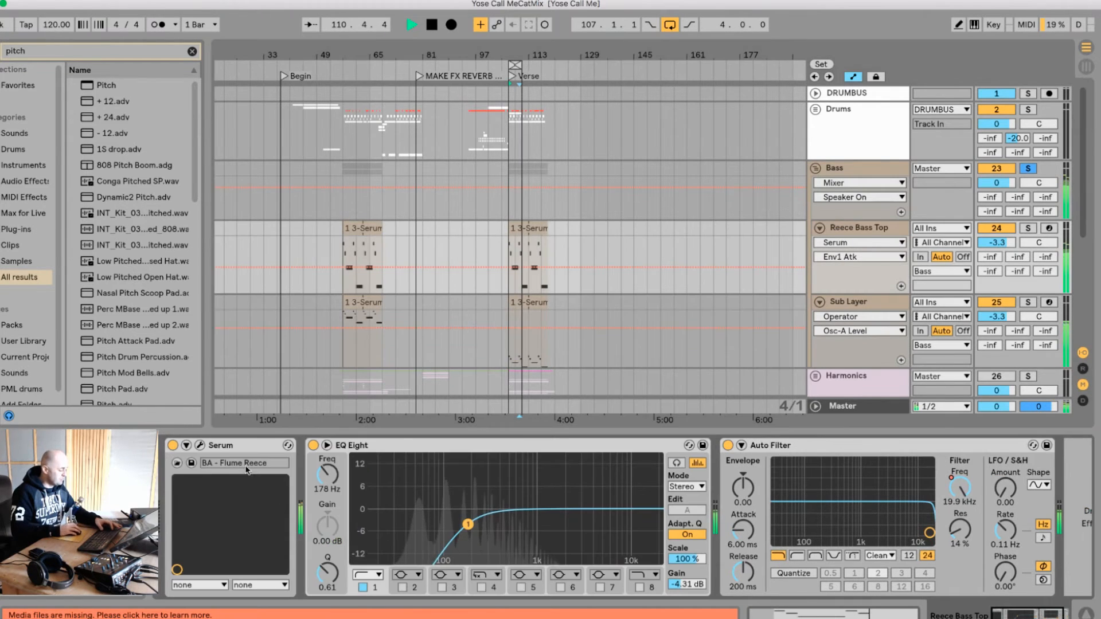
click(200, 445)
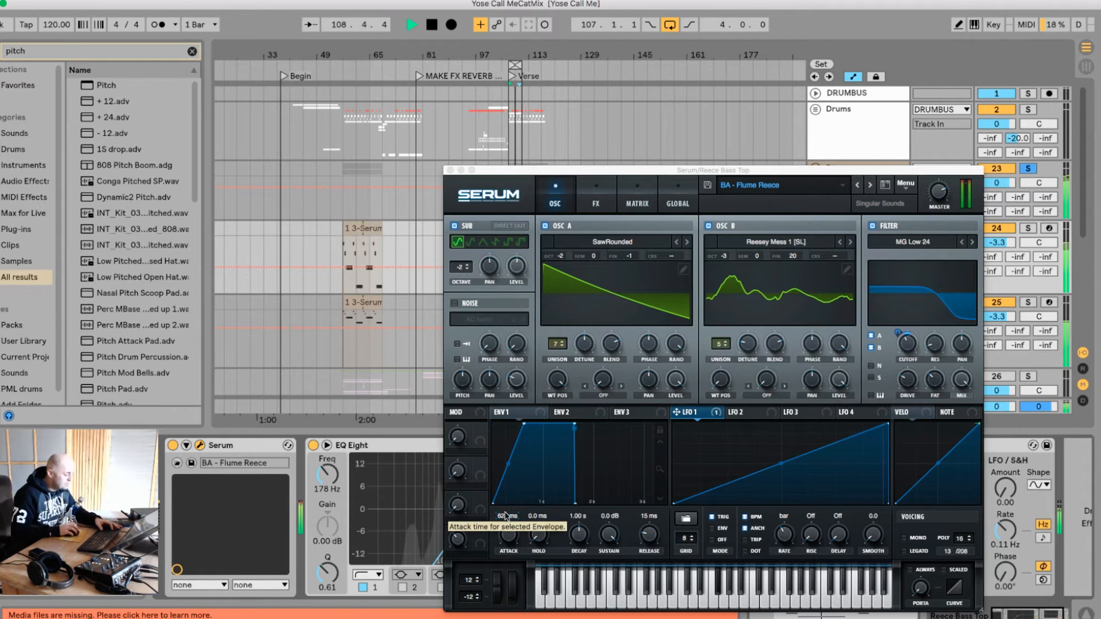
click(450, 170)
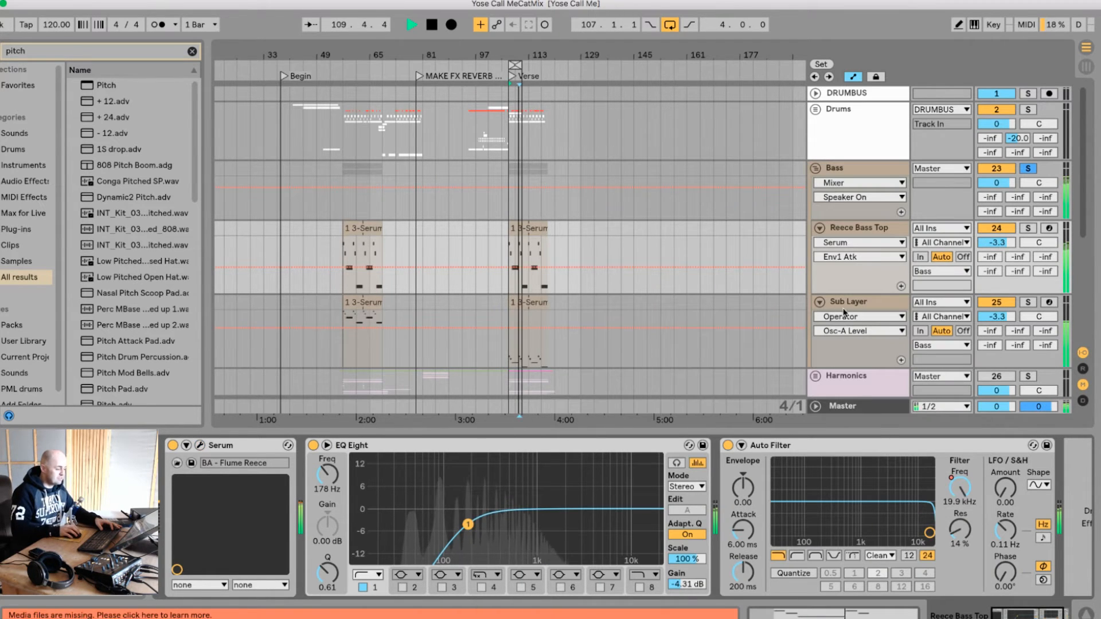
Step: Set the envelope attack of oscillator A in the Sub Layer's Operator to 623 ms and stop playback
click(436, 332)
click(339, 535)
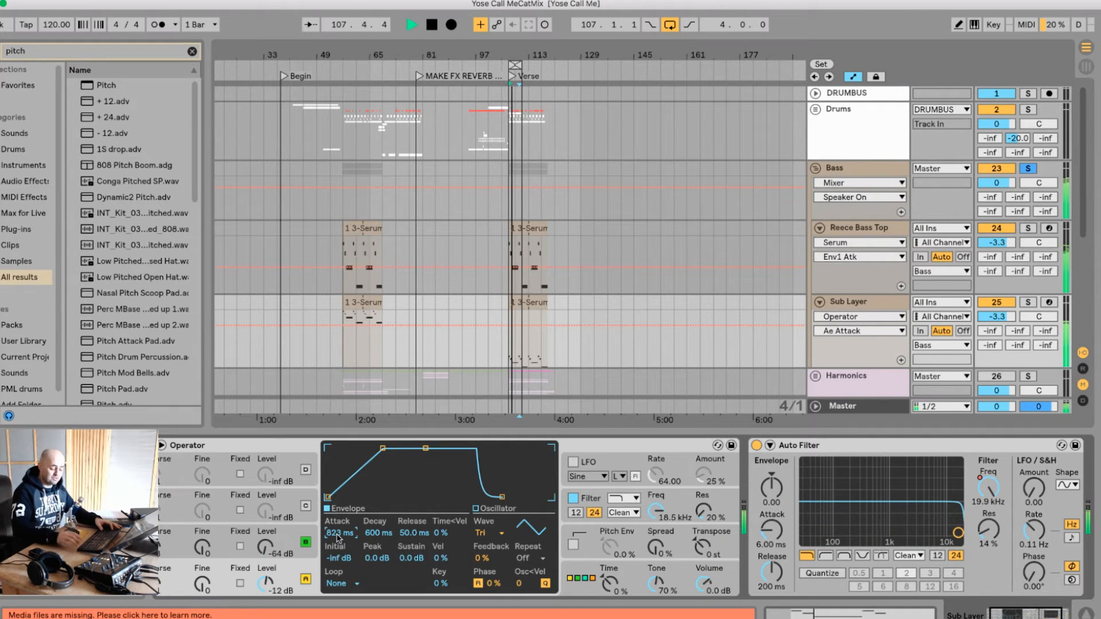
key(Delete)
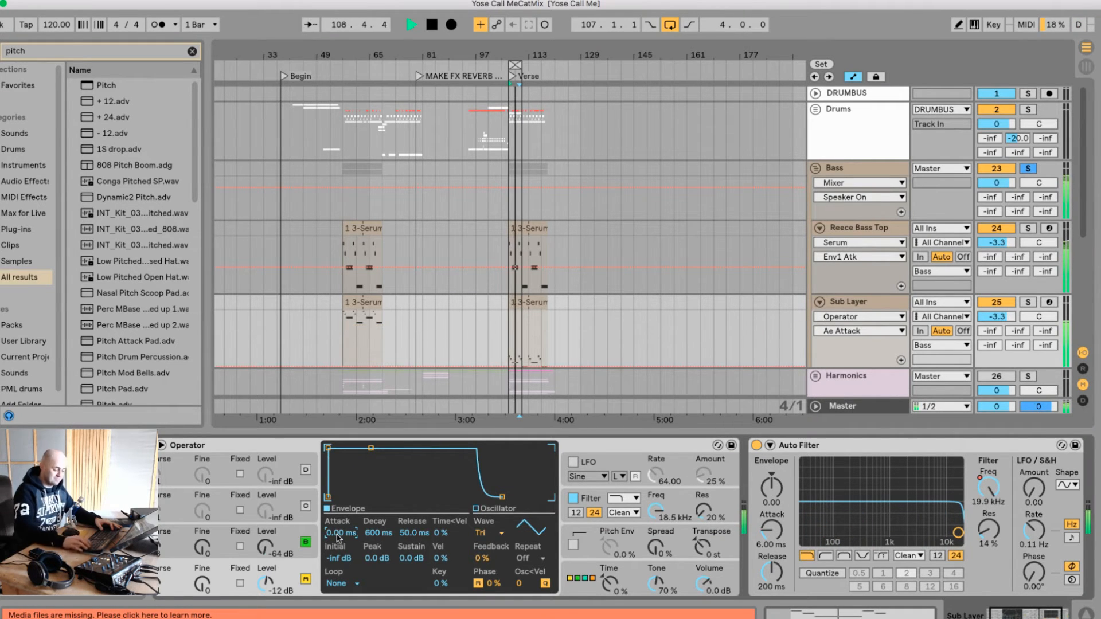
text(623)
key(Return)
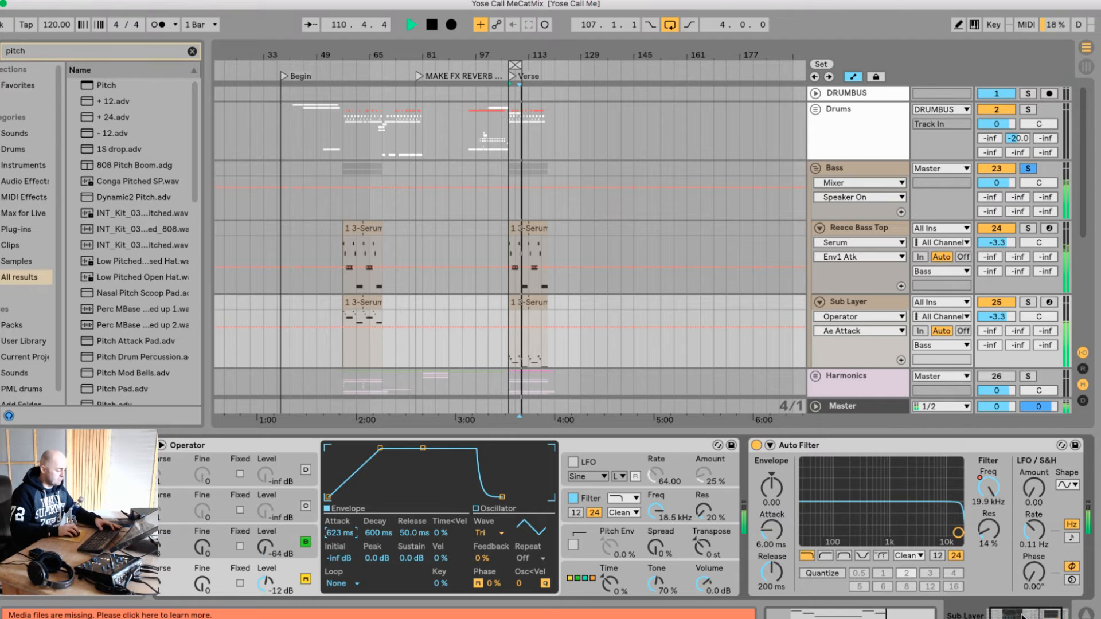
drag(1024, 617, 1019, 616)
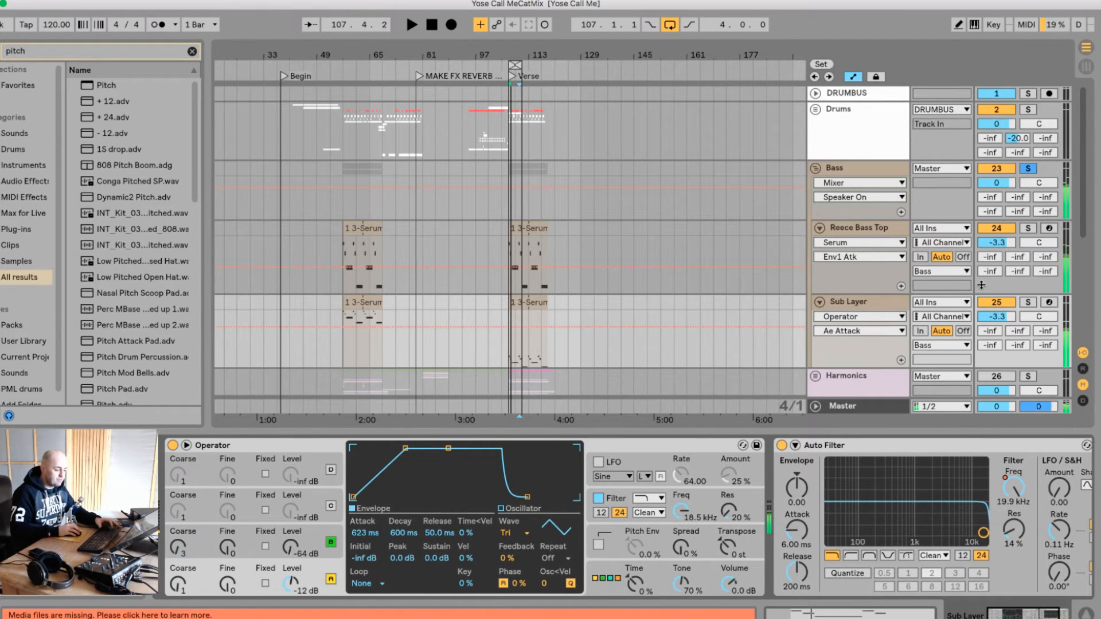
click(865, 308)
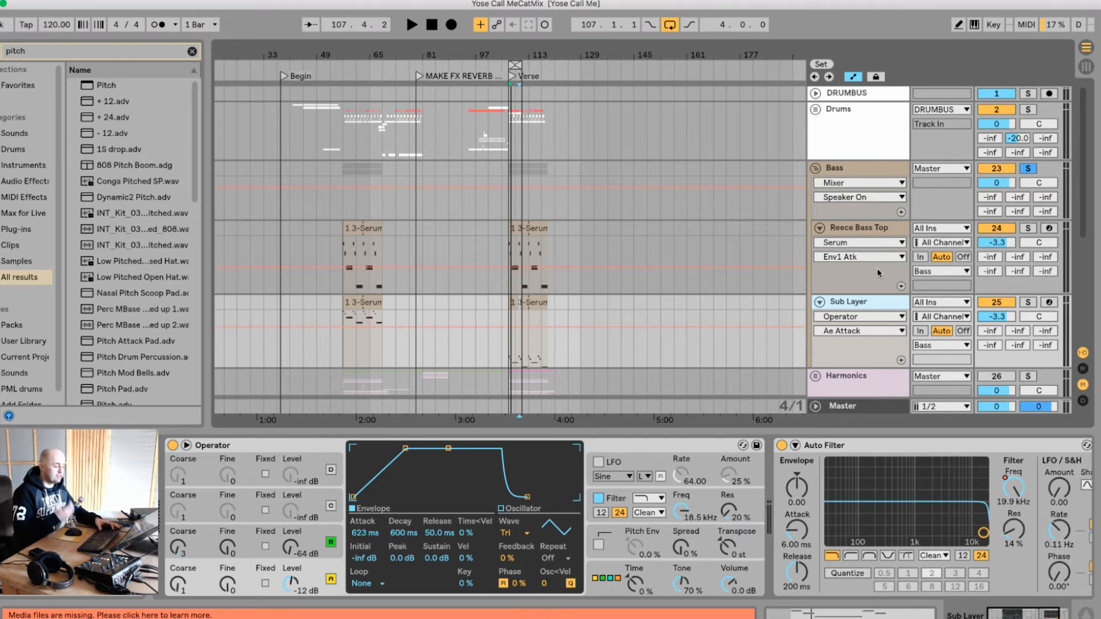
Step: Add the Amp effect after the Compressor on the Bass group and set it to Dual output with the Bass amp type
click(844, 171)
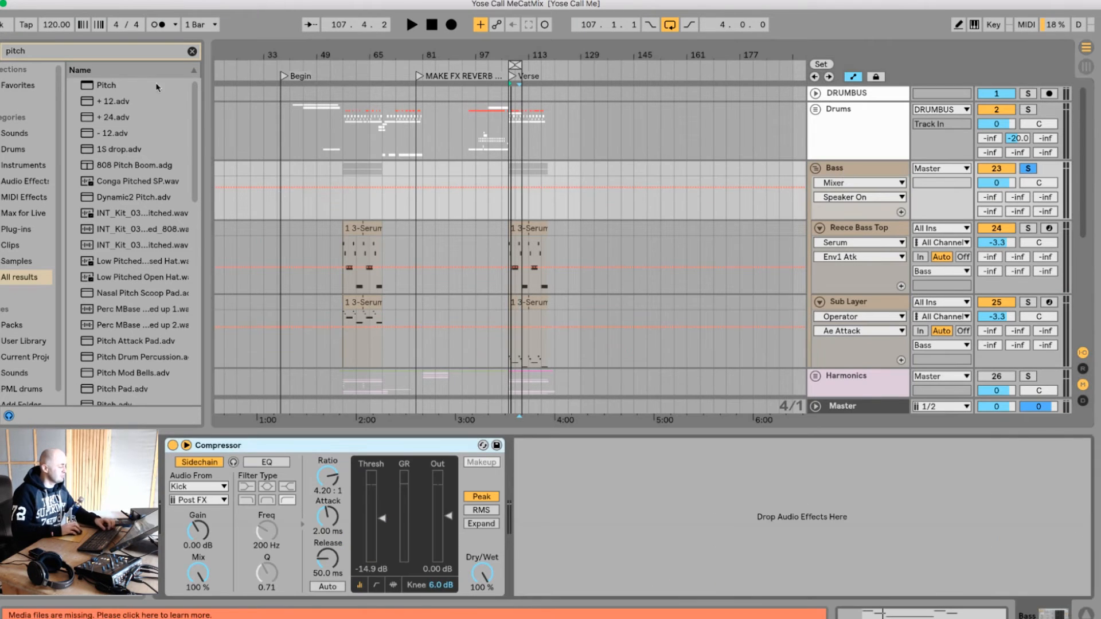
click(99, 56)
text(amp)
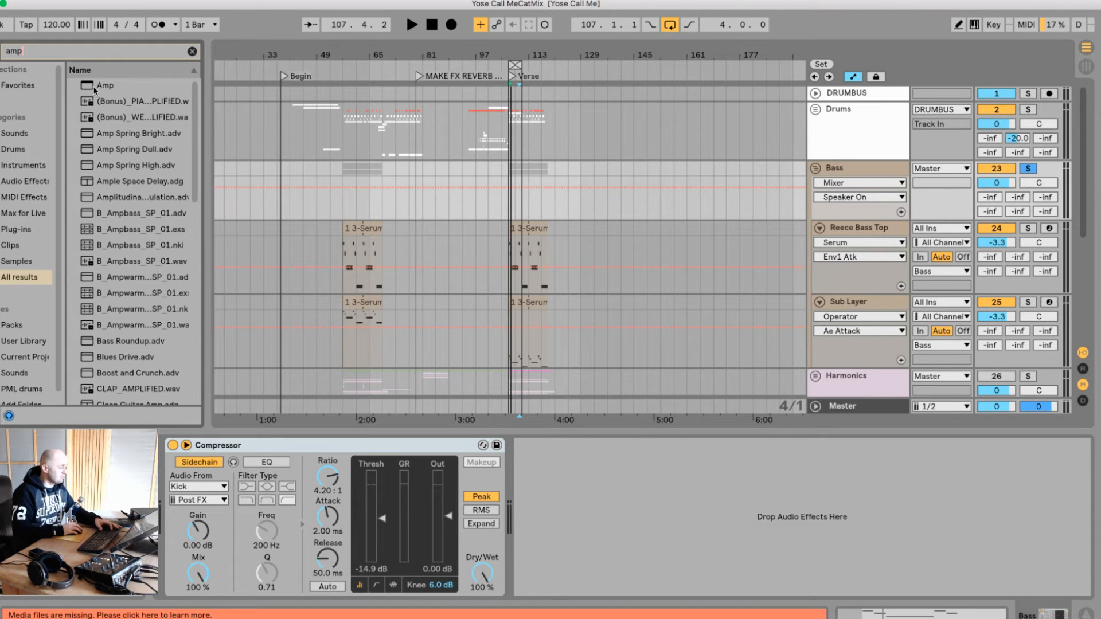
drag(95, 90, 300, 98)
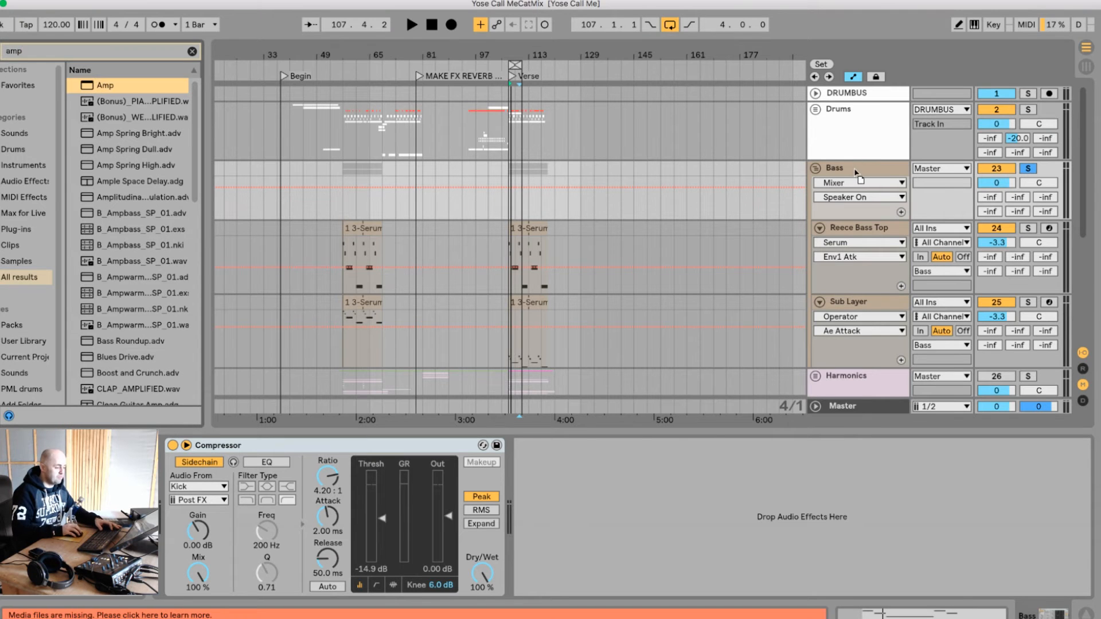
drag(707, 474, 626, 528)
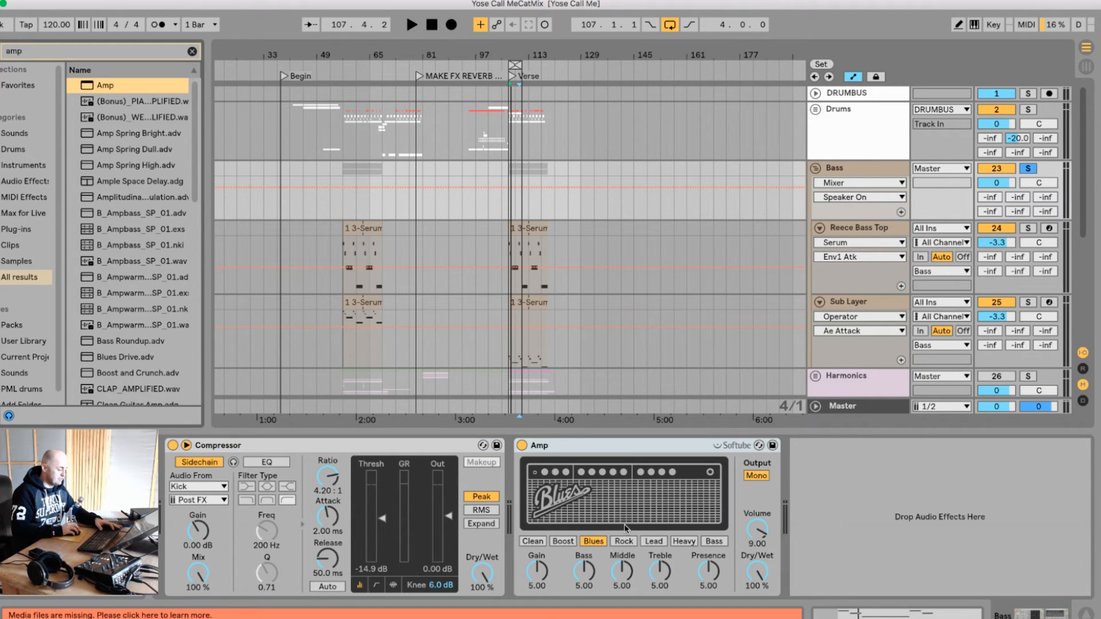
click(756, 476)
click(715, 543)
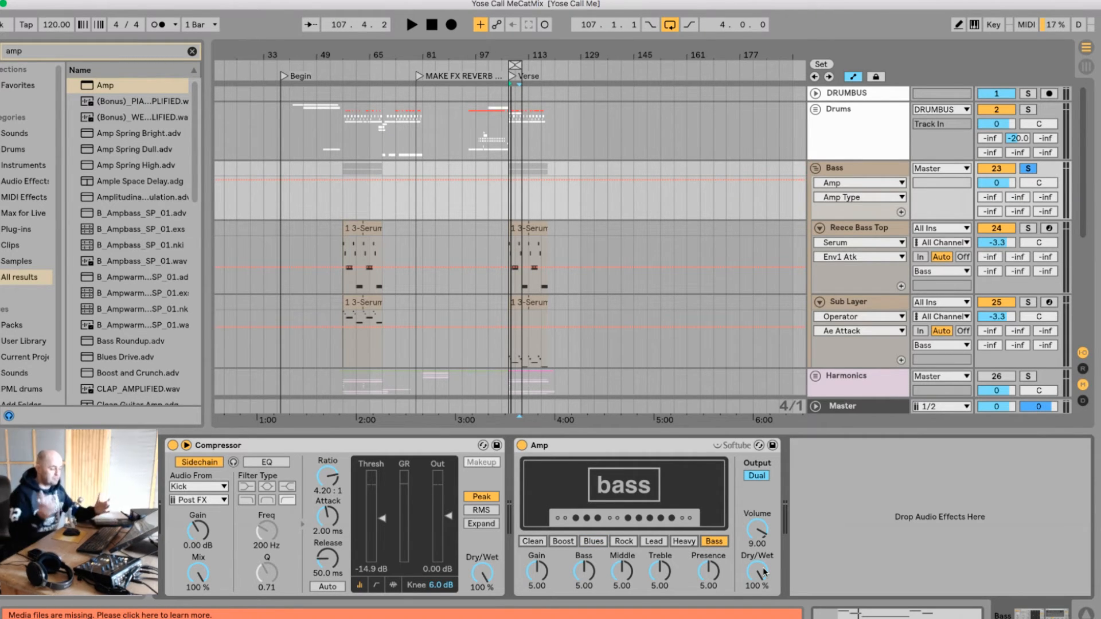
Step: Audition the Bass group through the Amp, muting the Sub Layer during playback
key(space)
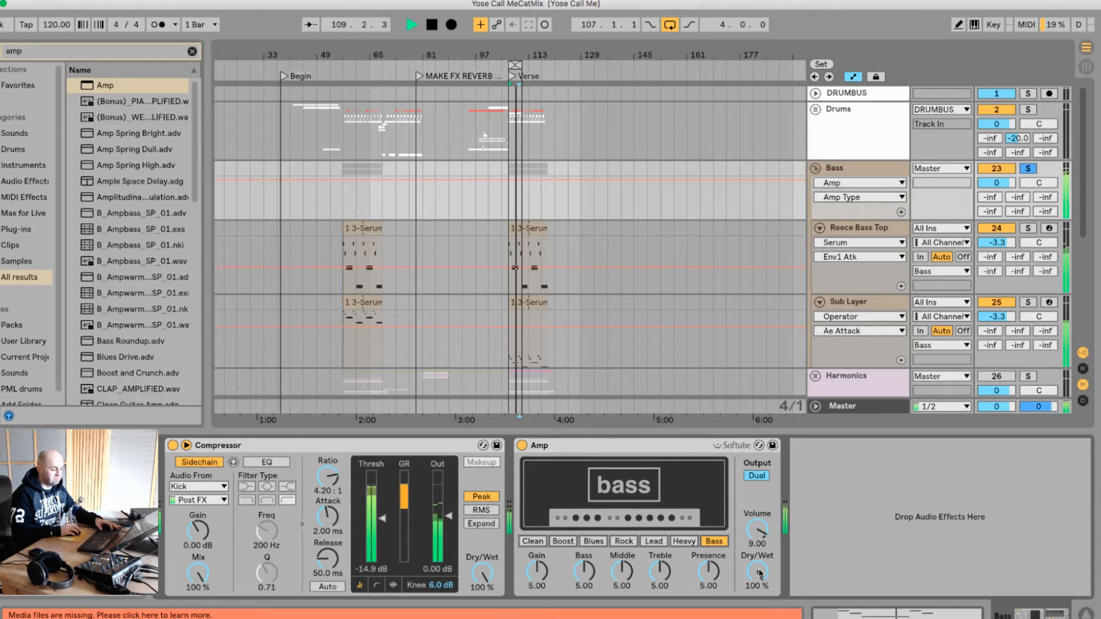
key(space)
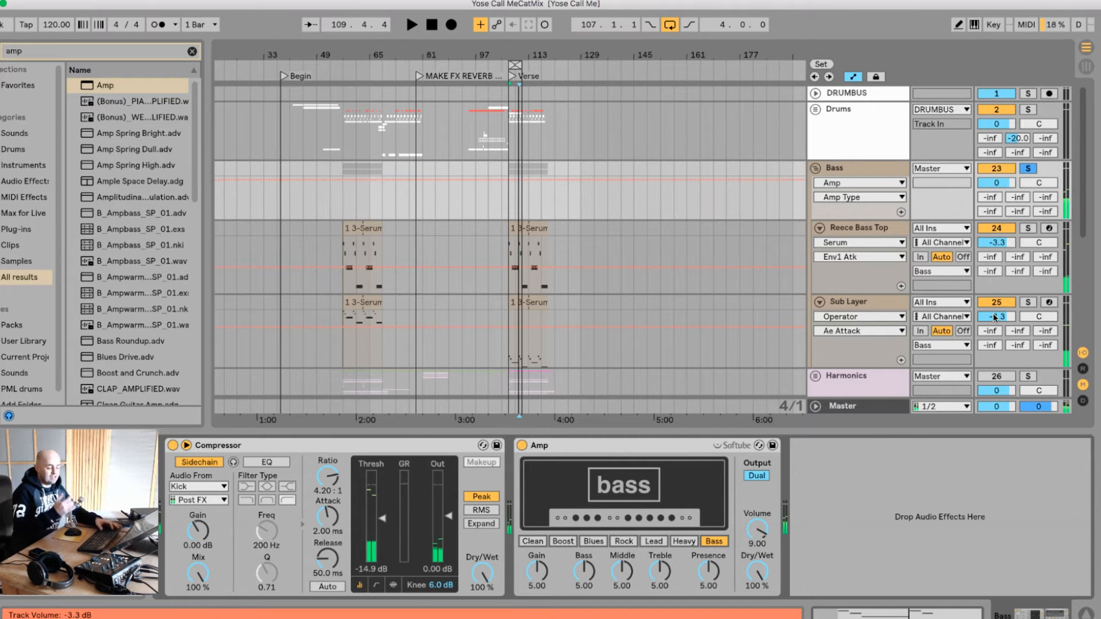
key(space)
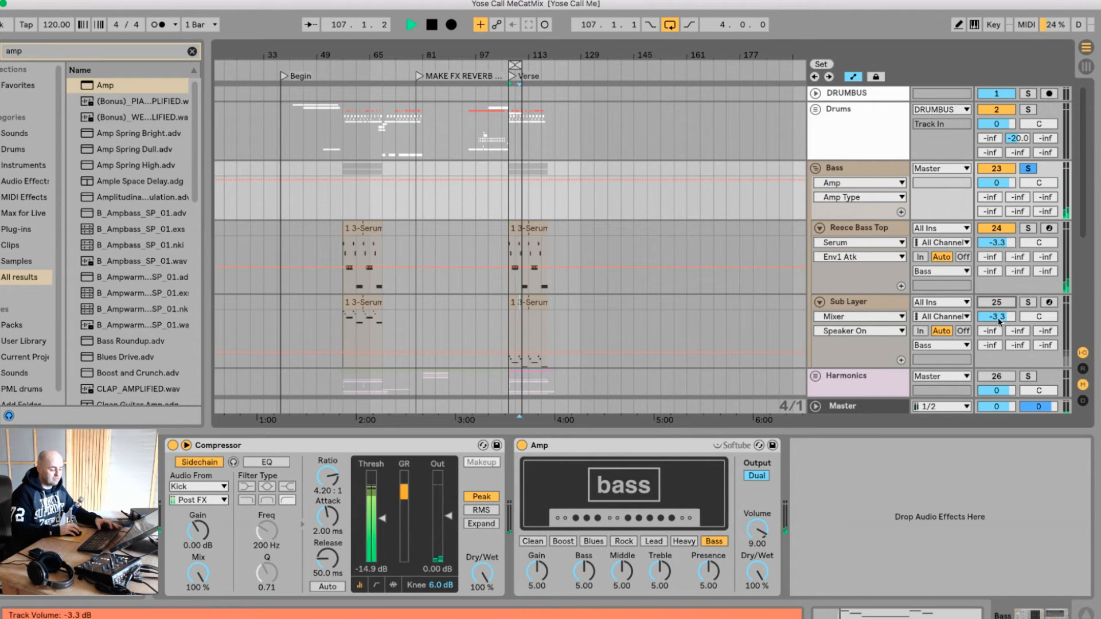
click(997, 302)
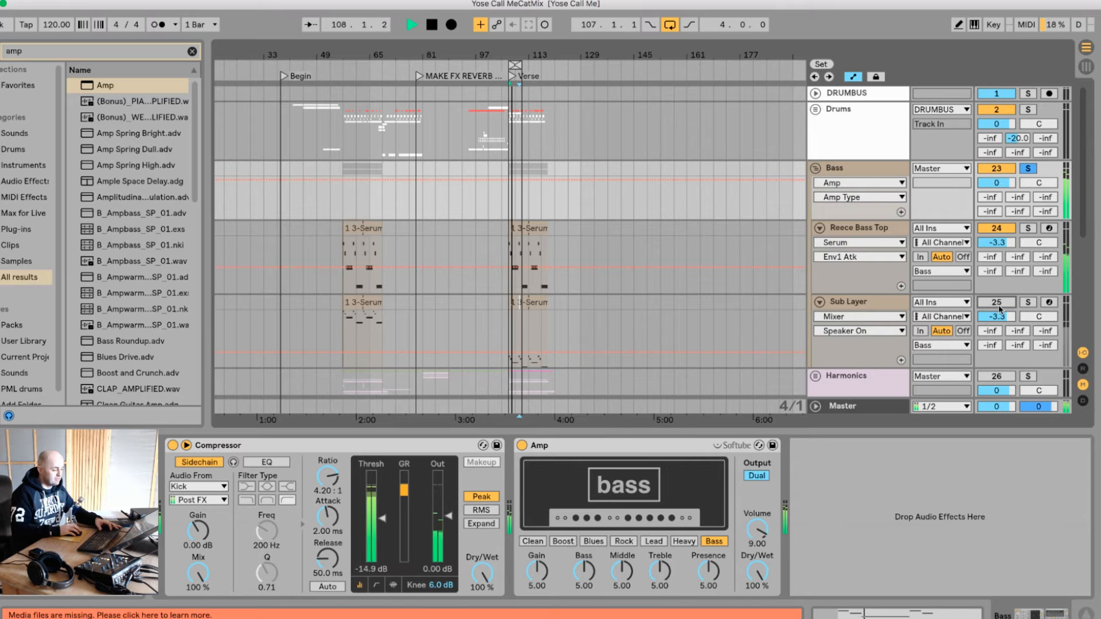
Step: Raise the low-cut frequency in the Reece Bass Top's EQ Eight to 255 Hz while auditioning it
click(873, 235)
key(space)
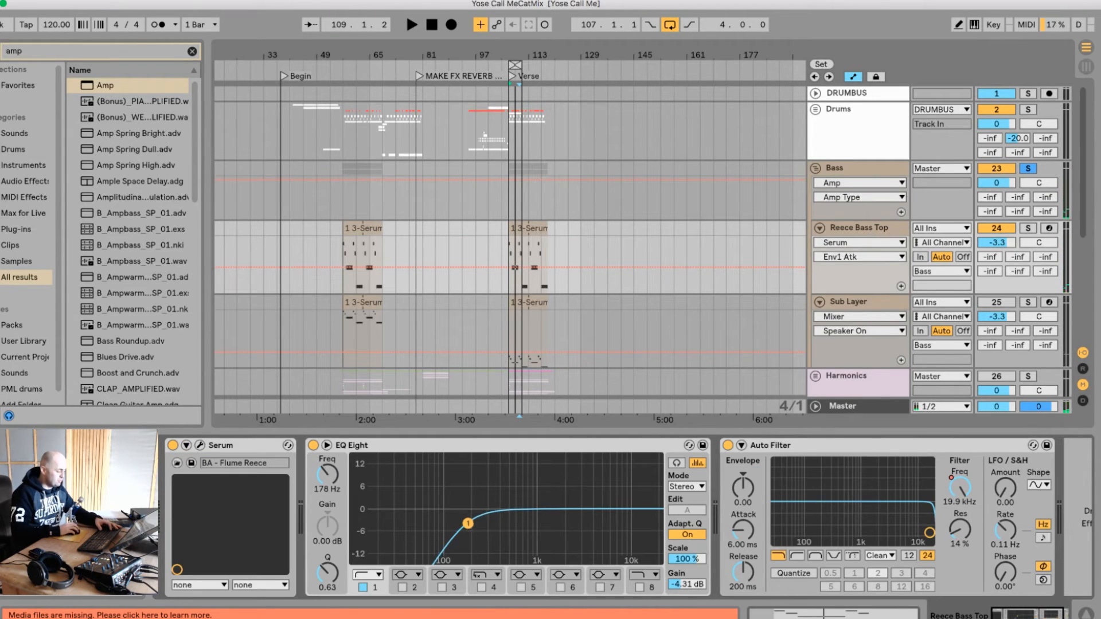
key(space)
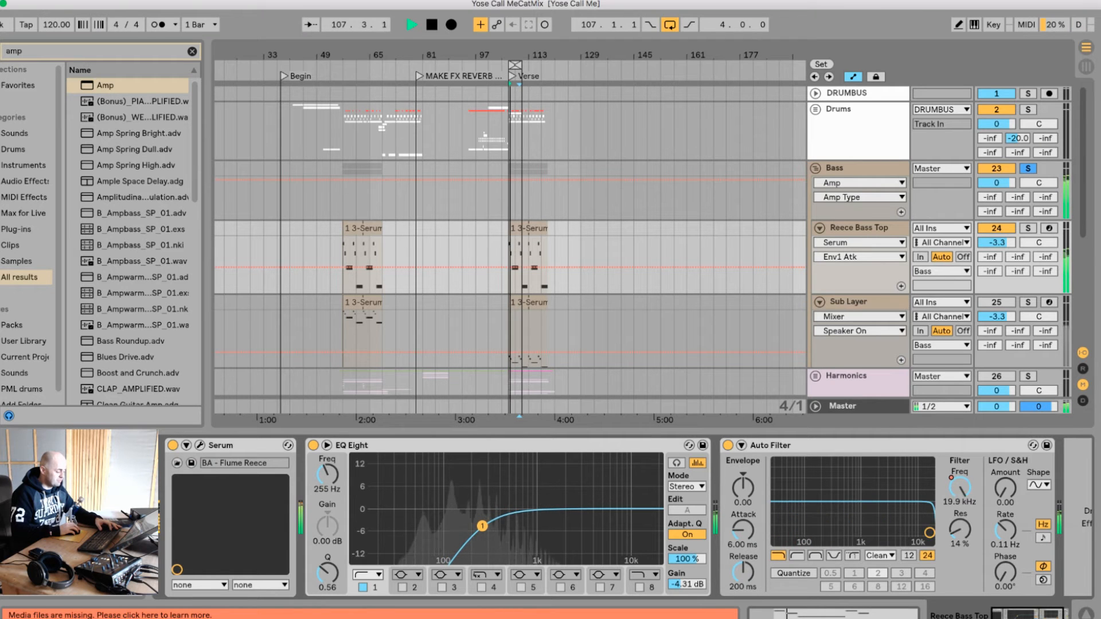
key(space)
Step: Lower the random phase of oscillators A and B in the Reece Bass Top's Serum
click(199, 446)
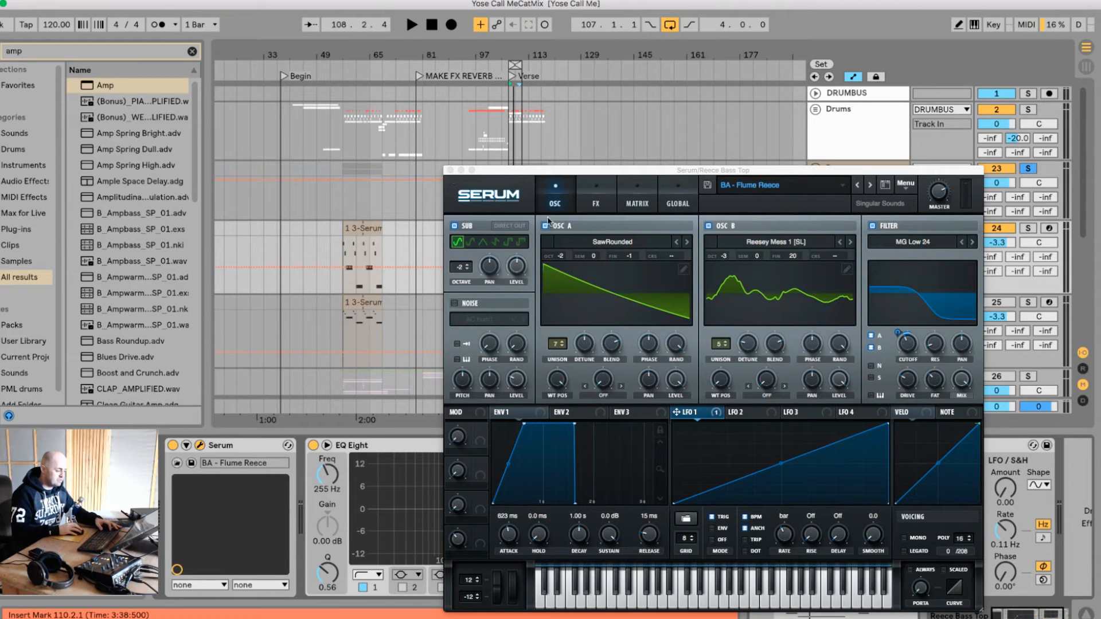
click(676, 344)
drag(672, 365, 664, 408)
drag(839, 345, 834, 390)
Step: Audition the Reece Bass Top, close its Serum editor and raise the EQ Eight low cut to 323 Hz
key(space)
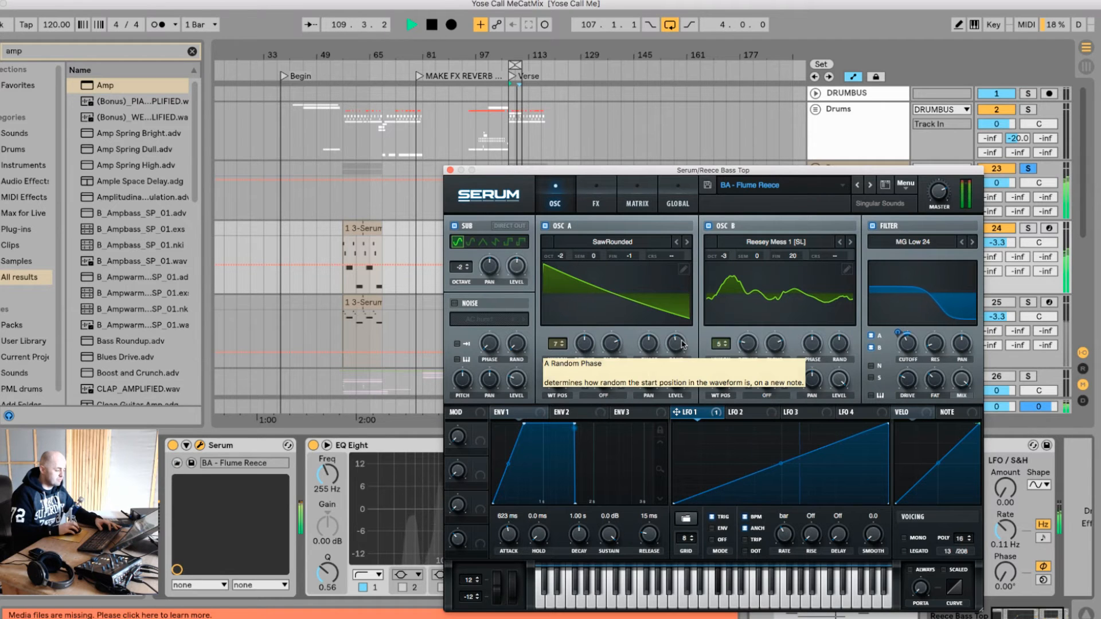
click(450, 170)
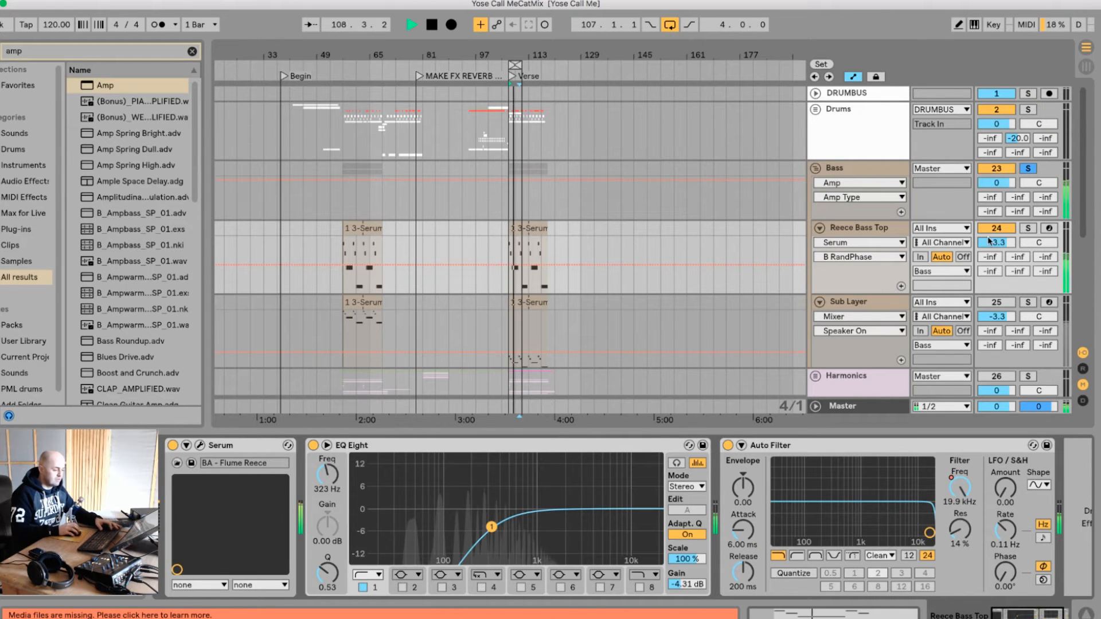
key(space)
Step: Reactivate the Sub Layer, pull its volume down to -inf dB and unsolo the Bass group
click(1003, 301)
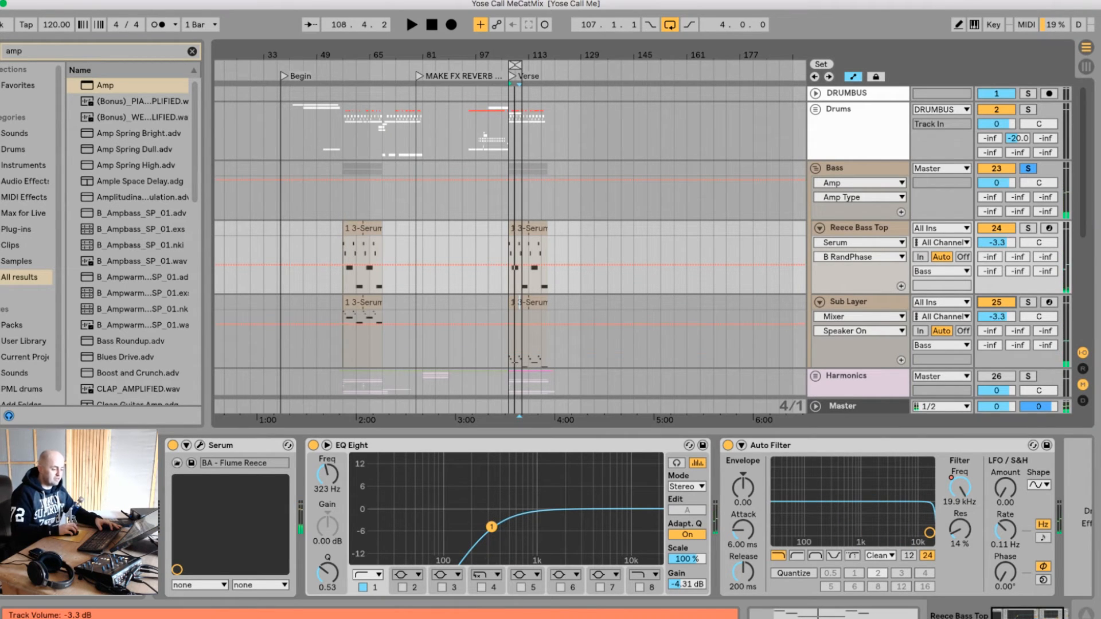
drag(994, 318, 994, 396)
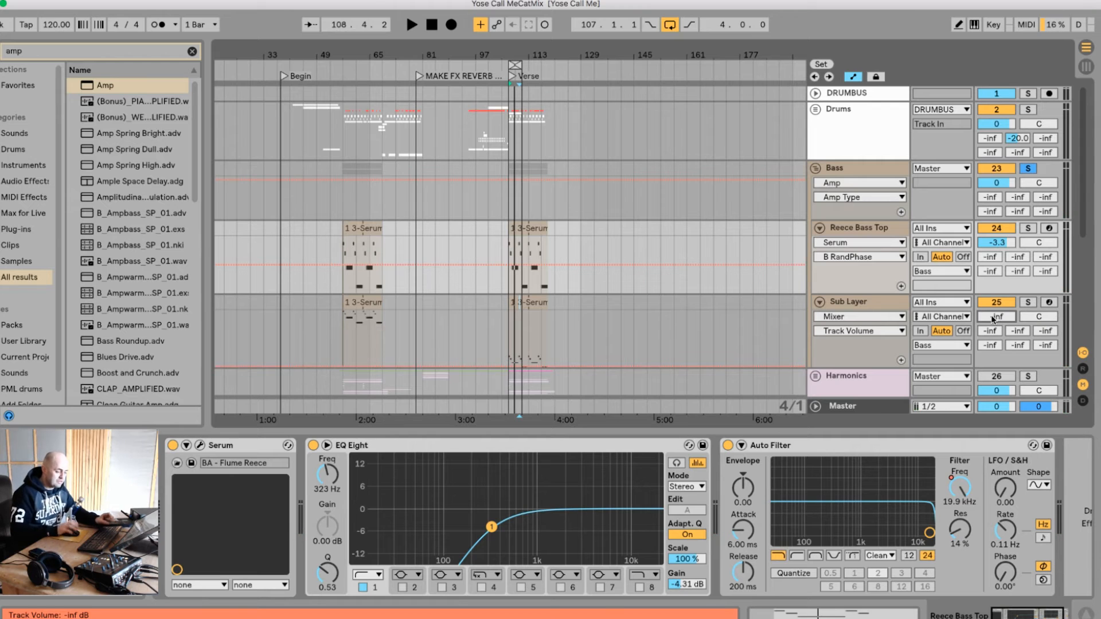
drag(994, 319, 997, 356)
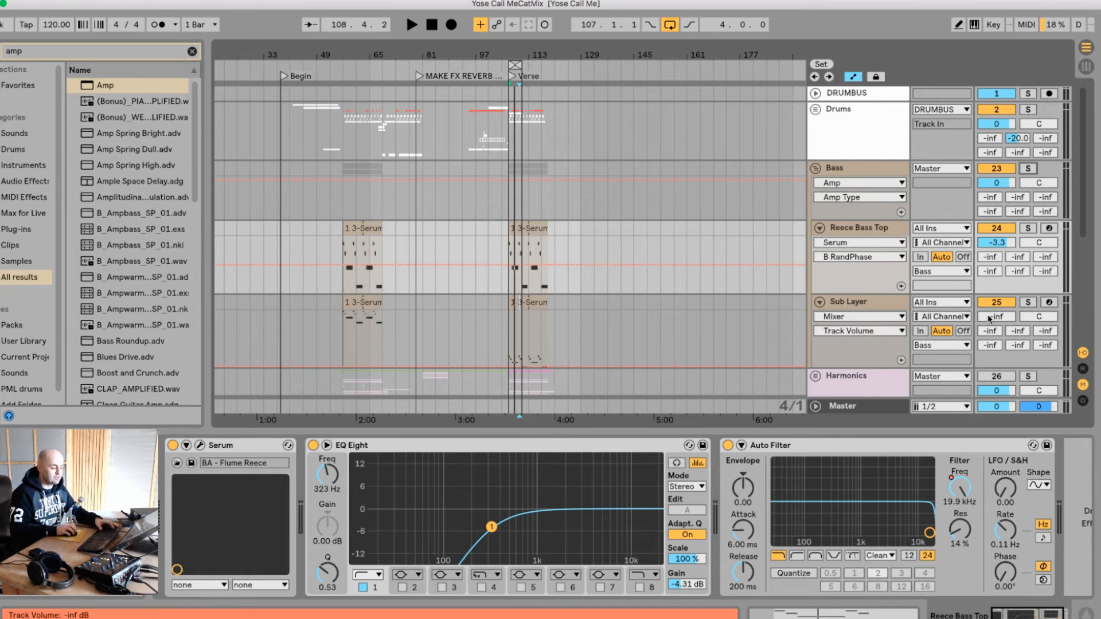
Step: During playback, raise the Sub Layer volume to -22.0 dB and set the Bass group volume to -2.2 dB
key(space)
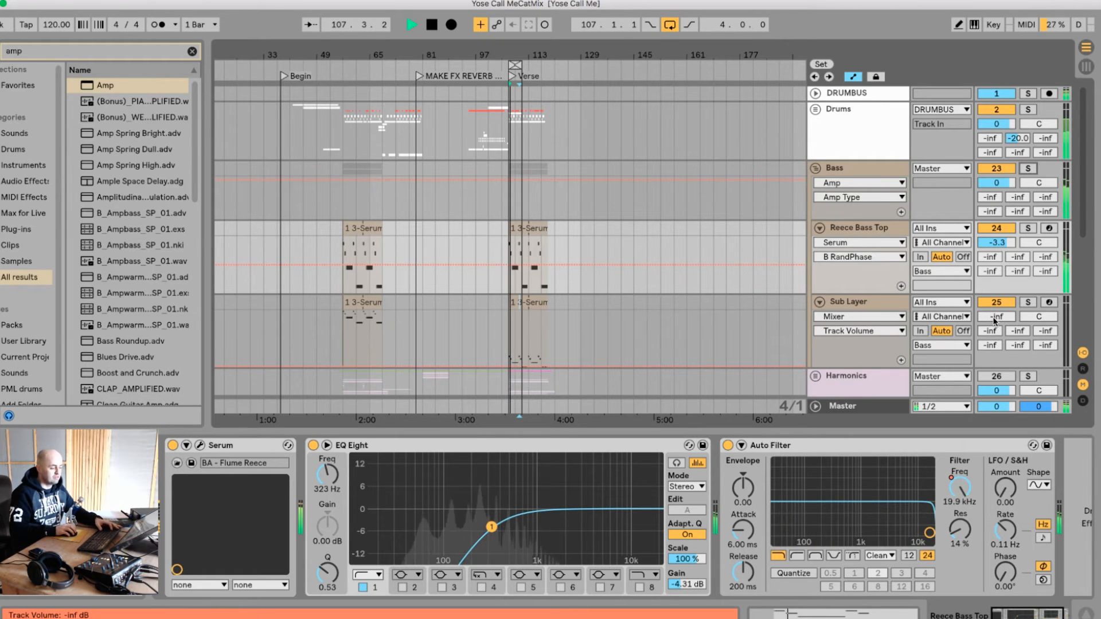
drag(996, 320, 995, 317)
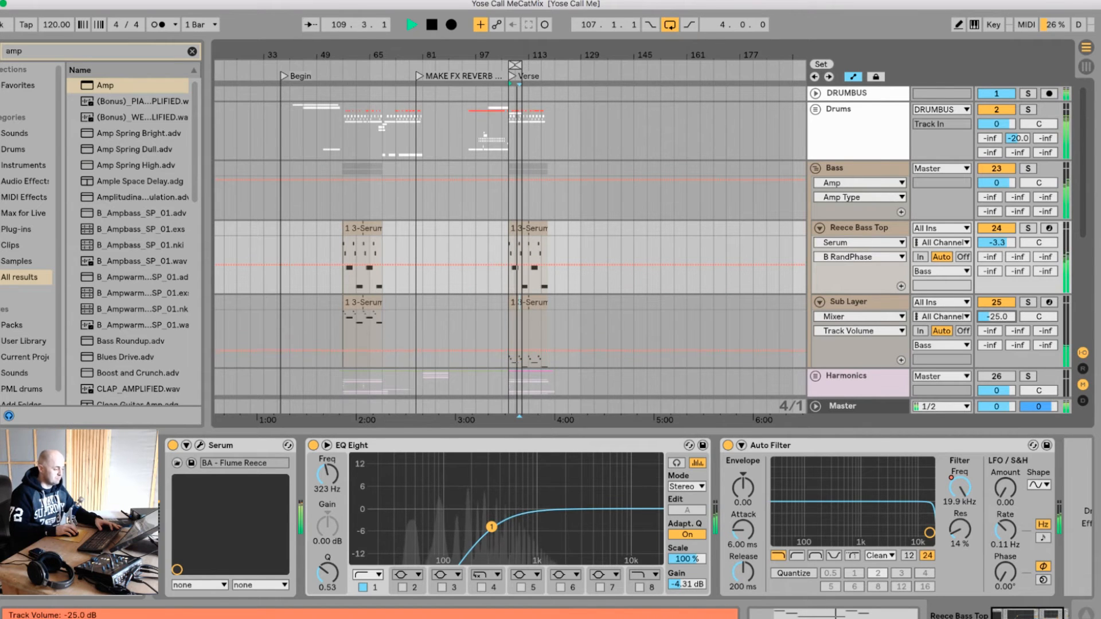
drag(997, 317, 997, 316)
drag(994, 184, 997, 183)
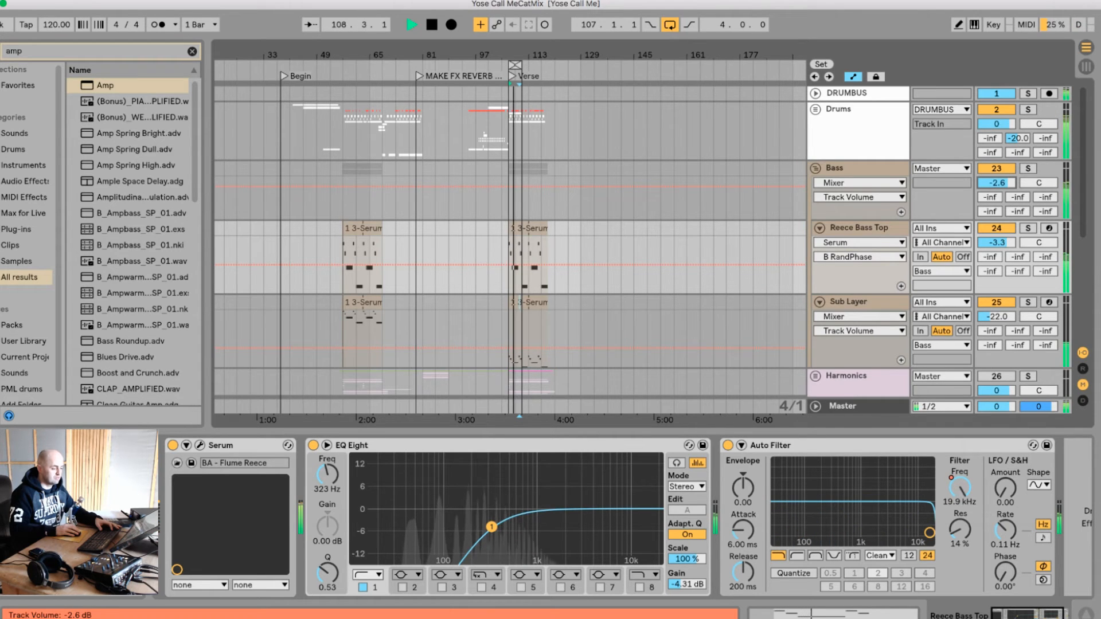
drag(997, 183, 997, 182)
Step: Set the Sub Layer volume to -11.1 dB by ear against the full mix and stop playback
drag(997, 317, 996, 296)
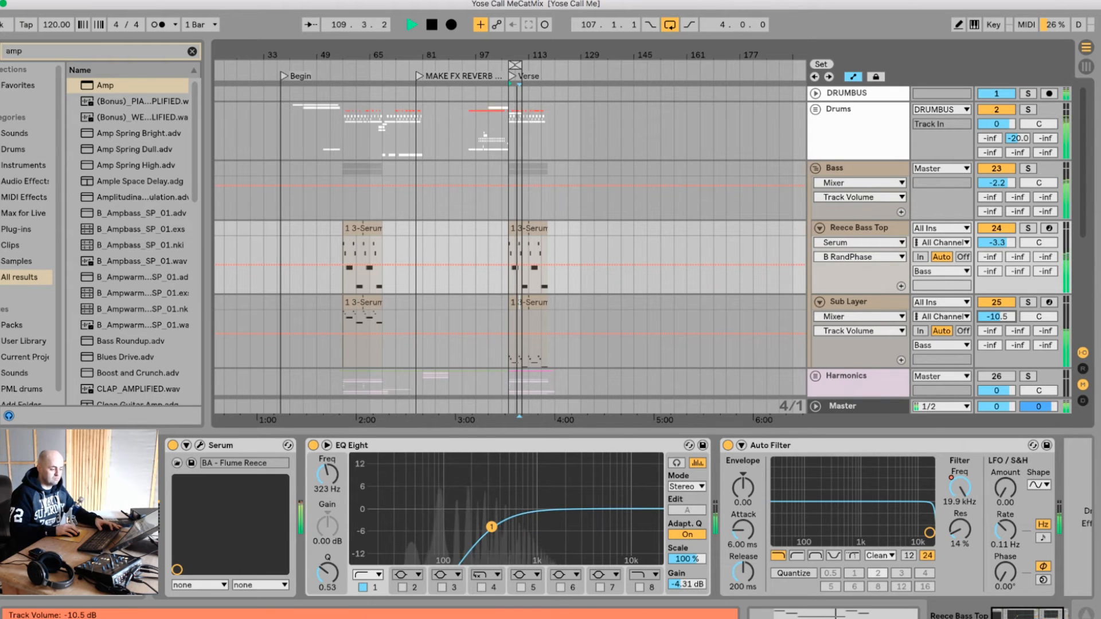
drag(997, 296, 997, 318)
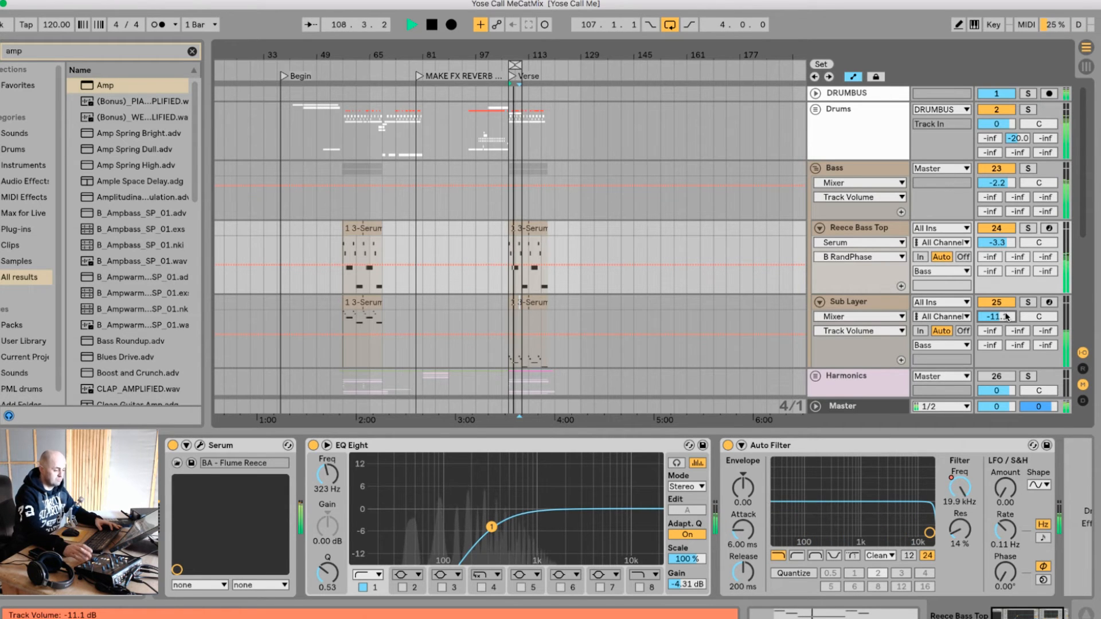
key(space)
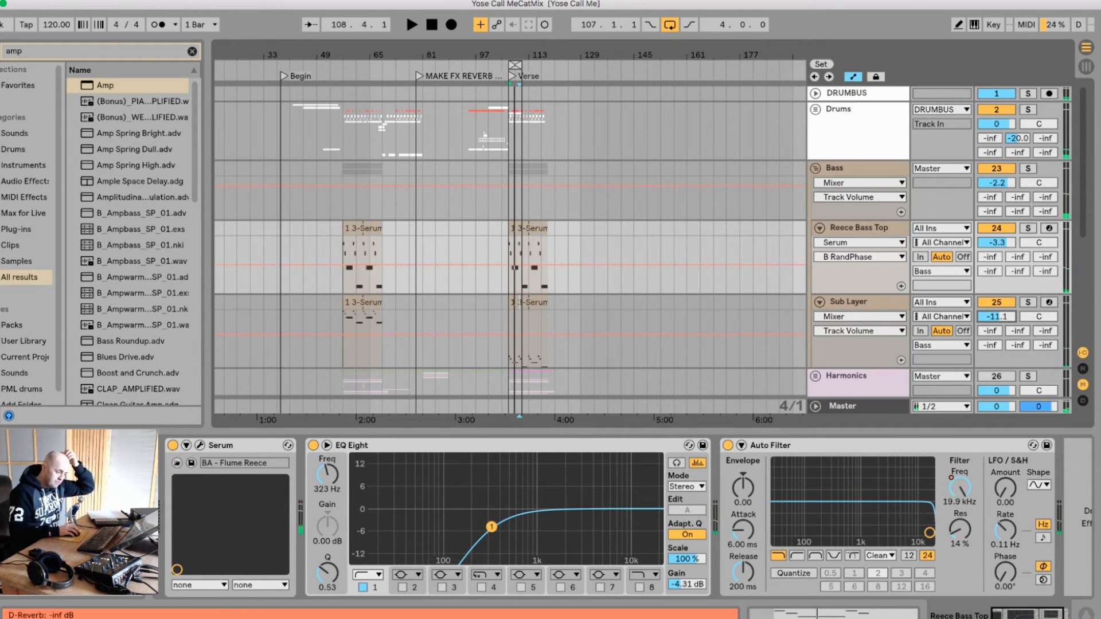
Step: Check the Reece Bass Top's sends, and set the Master's EQ Three to all three bands on with the Utility off
click(990, 271)
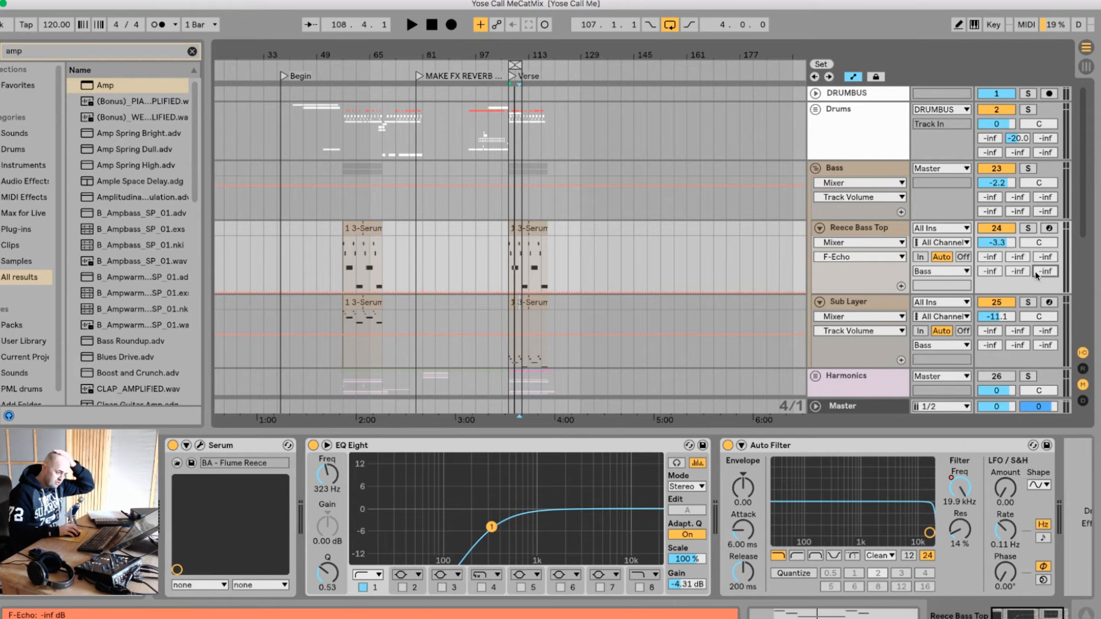
click(1020, 272)
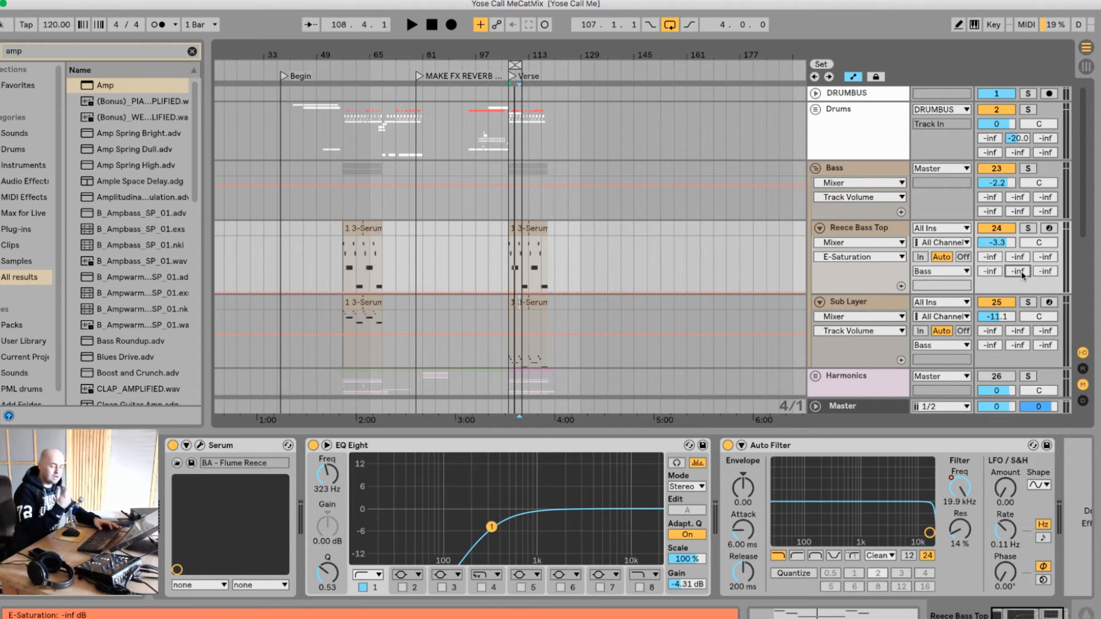
click(876, 410)
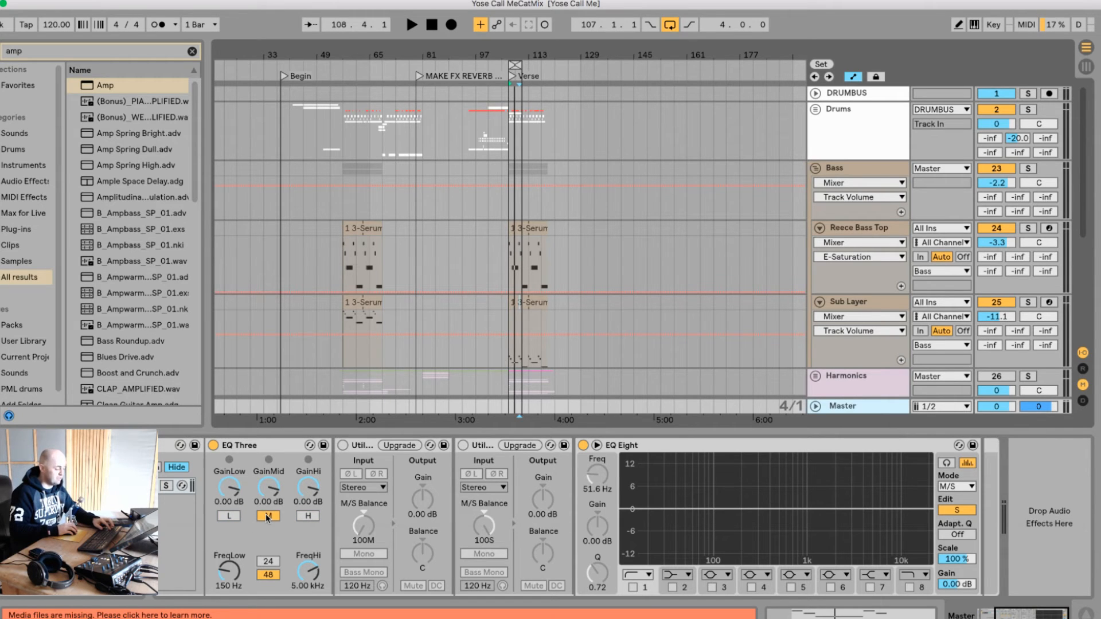
key(0)
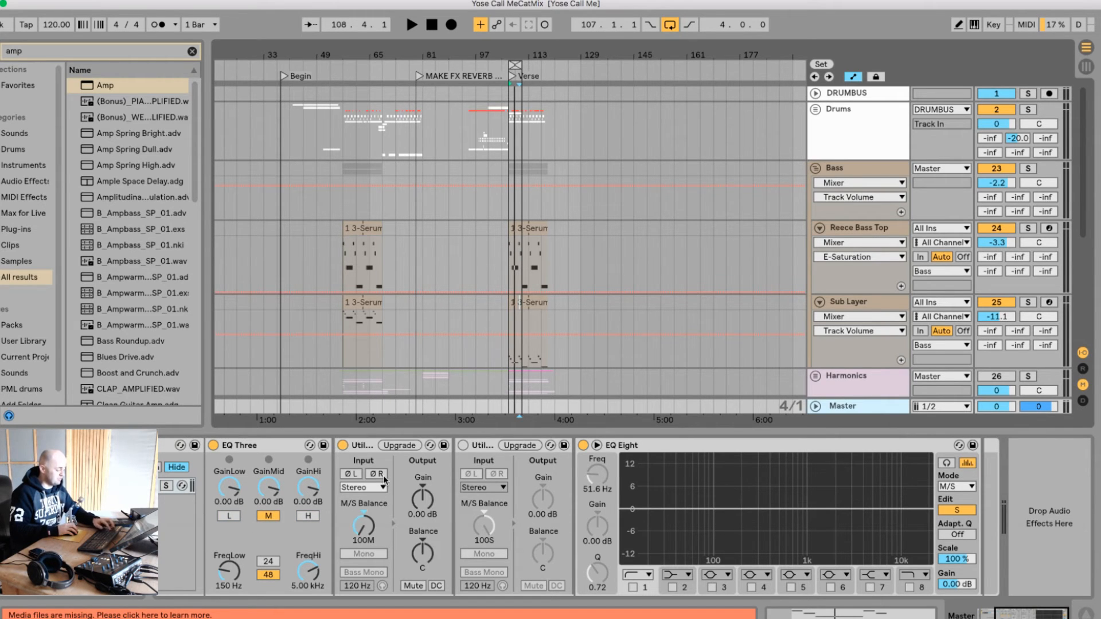
key(2)
key(0)
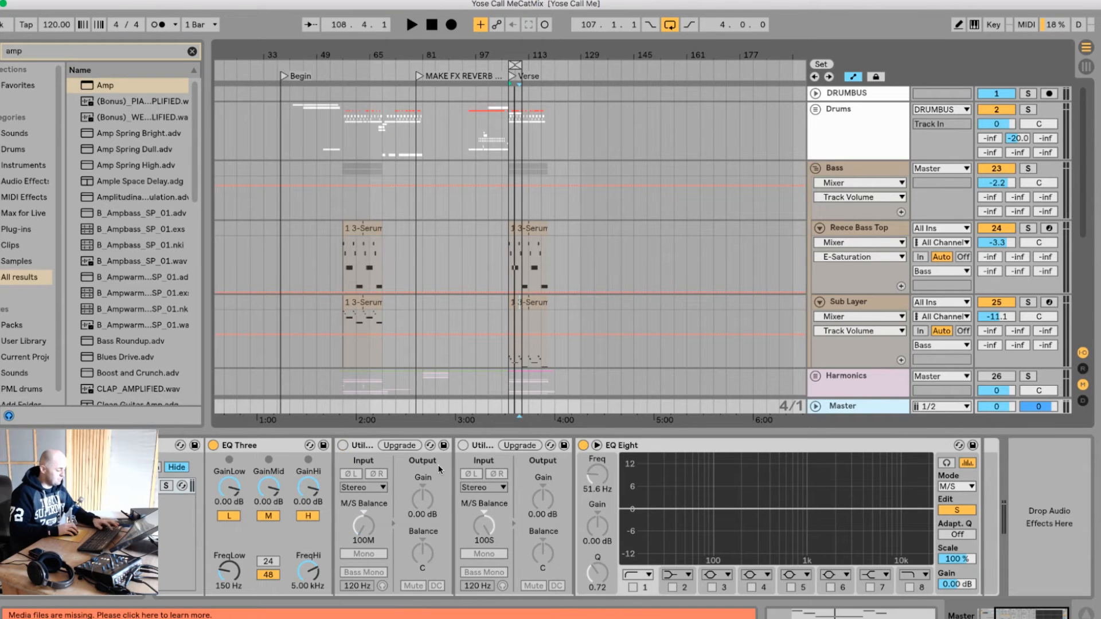
Step: Inspect the Bass group's devices and the E Saturation return, showing the return tracks and hiding them again
click(885, 176)
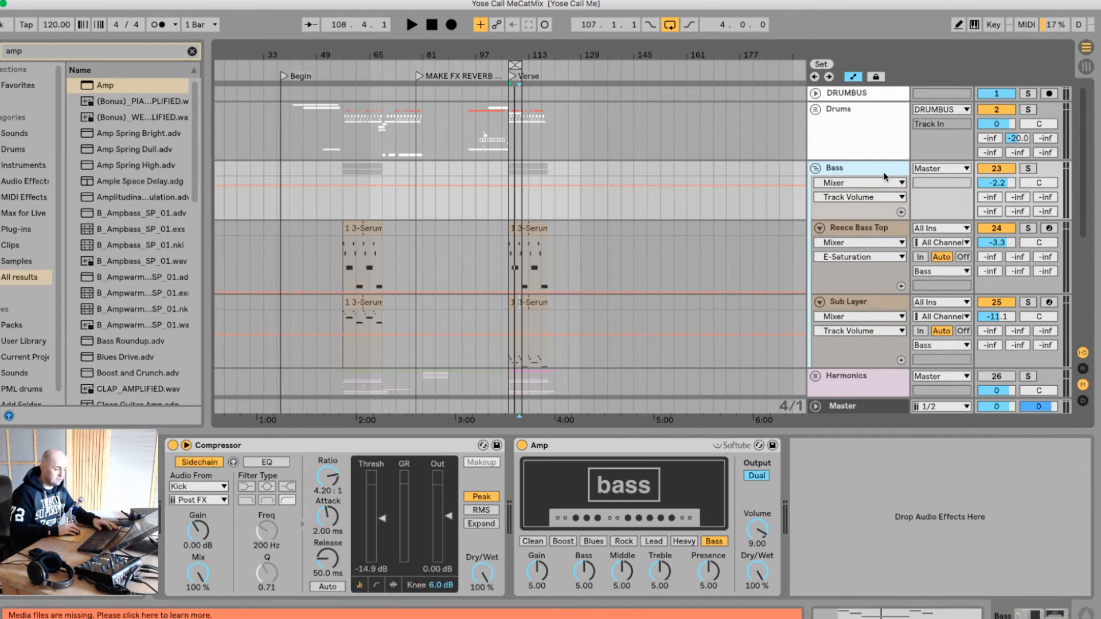
click(1018, 272)
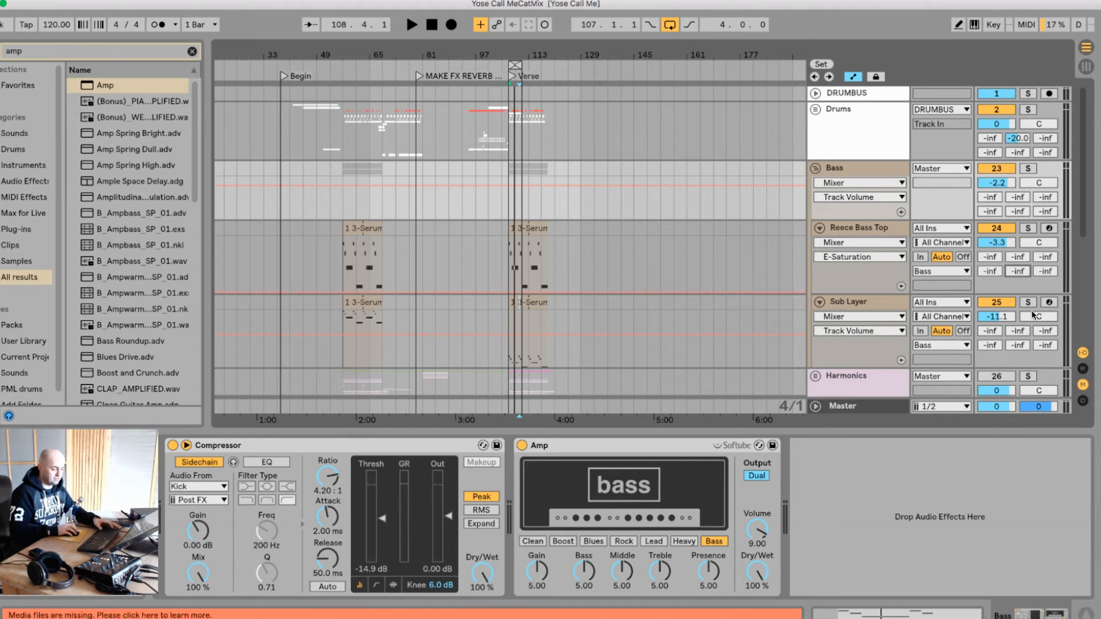
click(1084, 371)
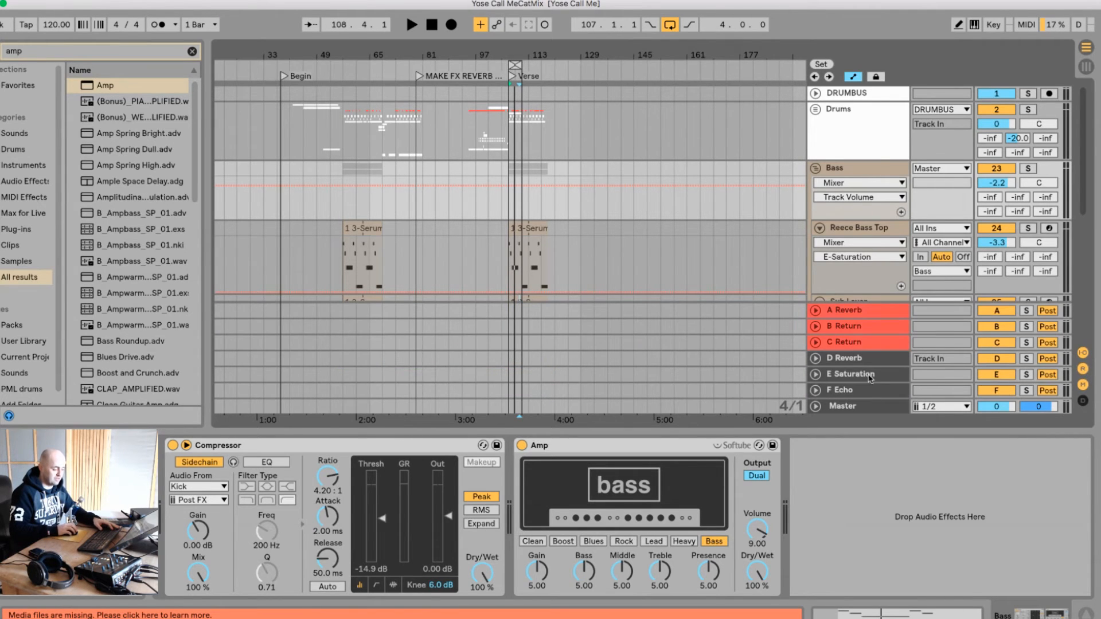
click(866, 376)
click(1083, 369)
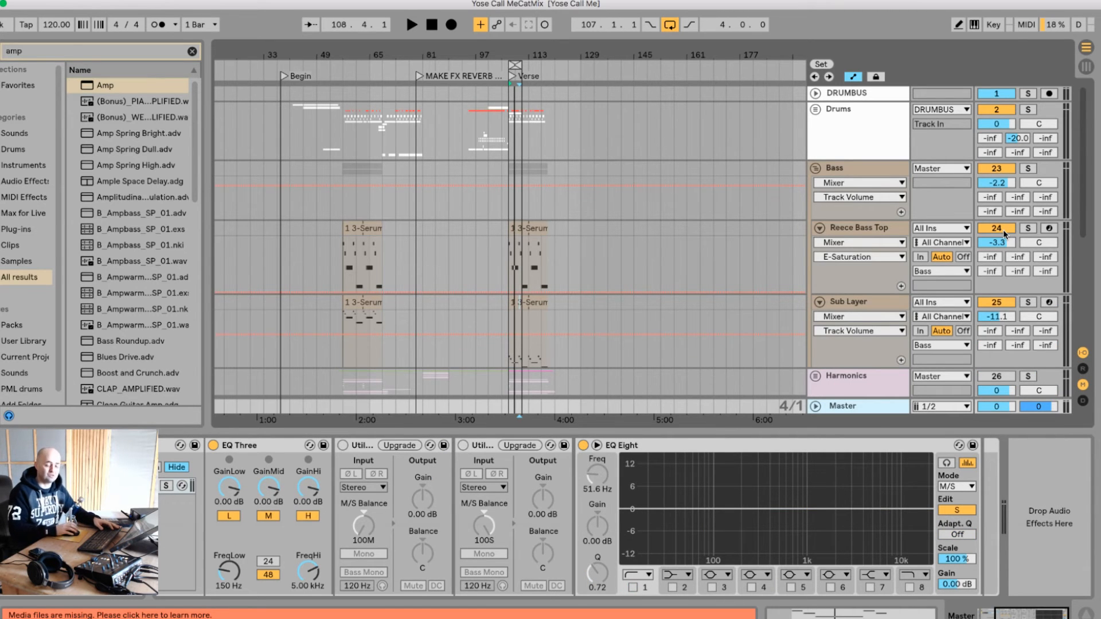
Step: Set the Reece Bass Top's E-Saturation send to -28.0 dB during playback
key(space)
mouse_move(1017, 272)
mouse_down()
mouse_move(1018, 244)
mouse_move(1024, 281)
mouse_up()
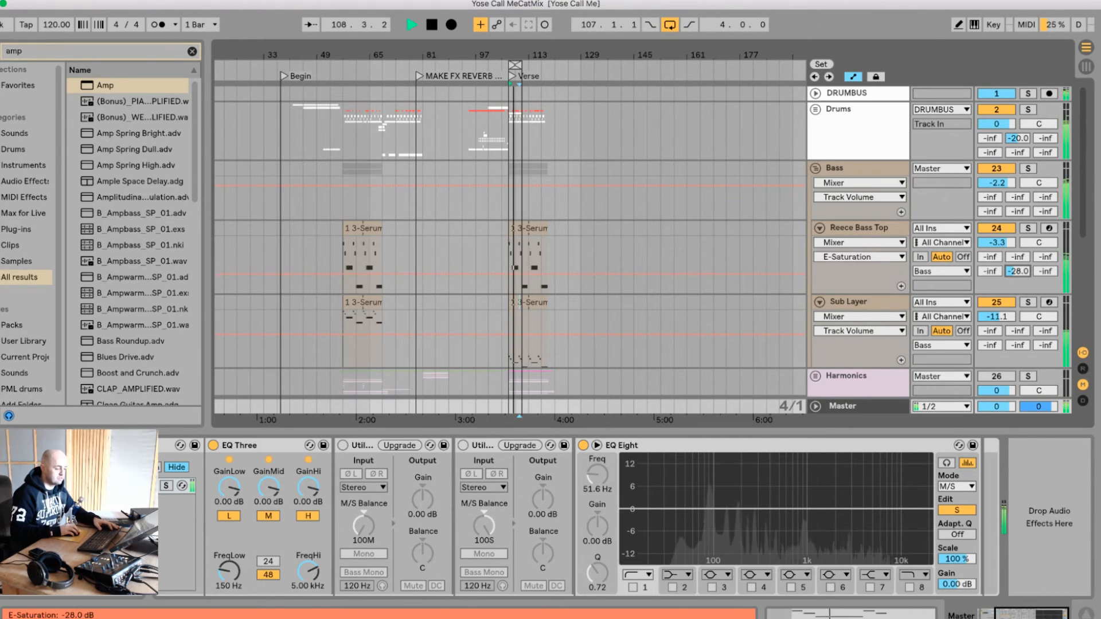
key(space)
Step: Switch the Reece Bass Top's EQ Eight from Stereo to M/S mode
click(863, 230)
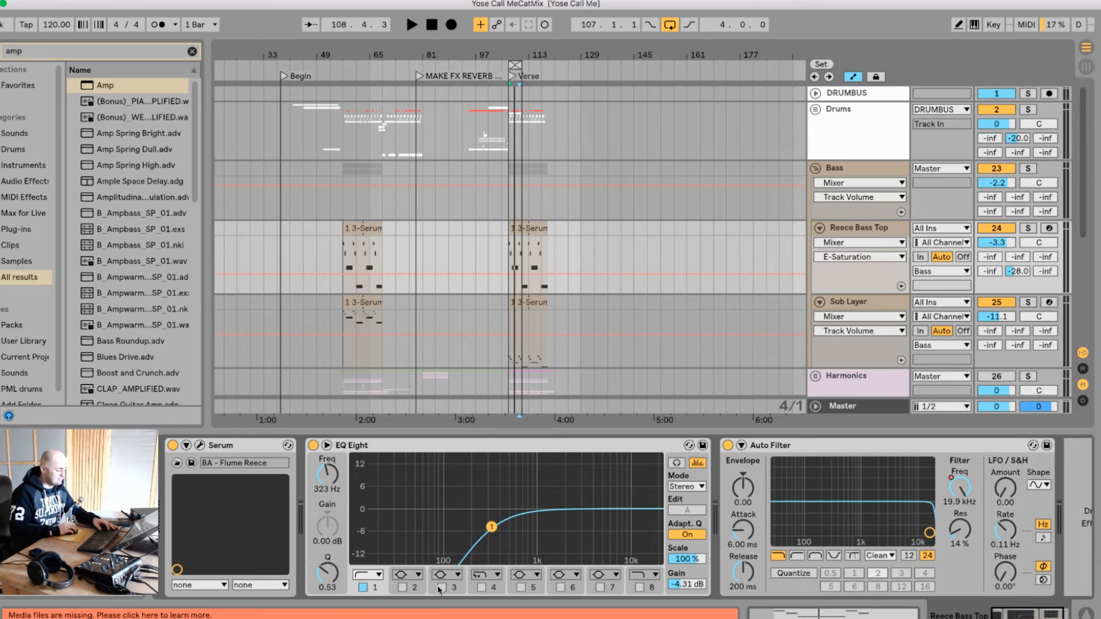
click(692, 487)
click(683, 525)
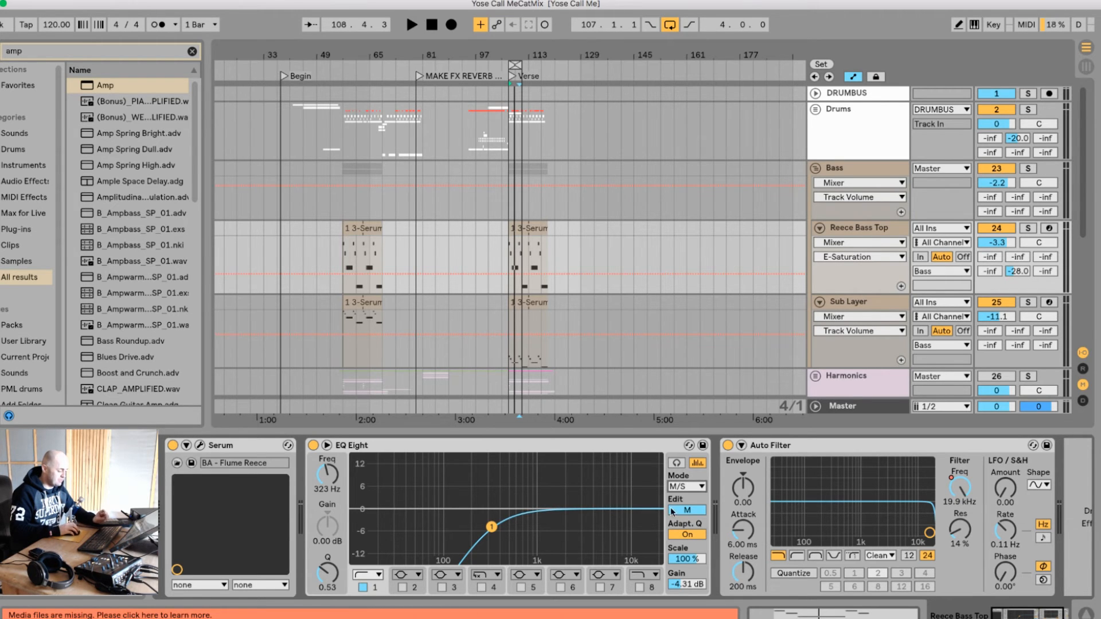
Step: In the EQ Eight's side channel, turn off bands 3 to 6 and low-cut with band 1 at 323 Hz, Q 0.49
click(686, 511)
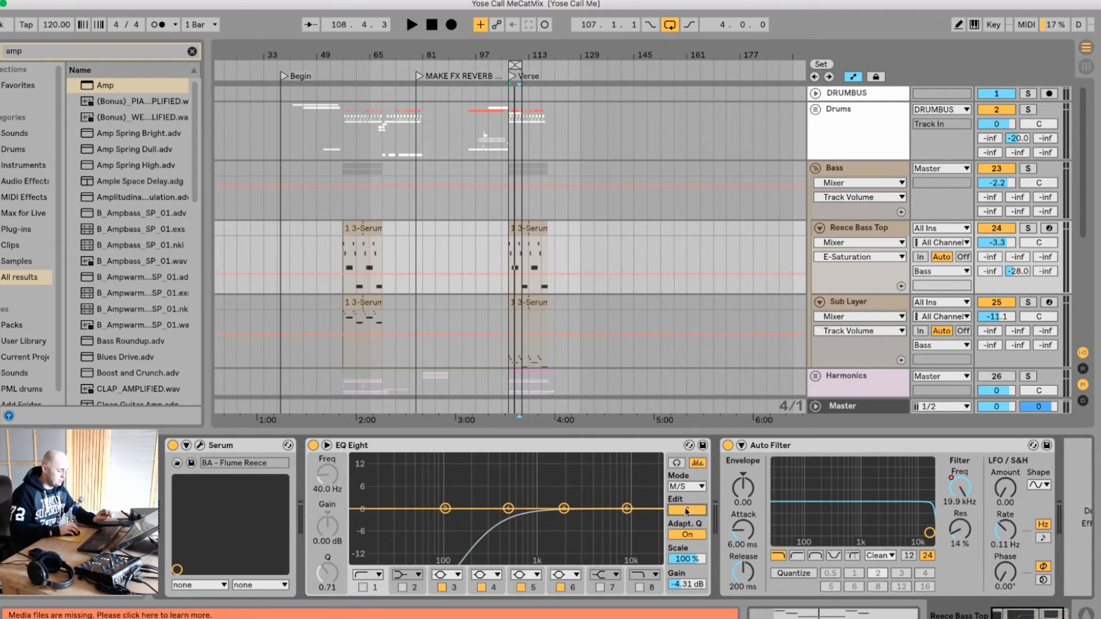
click(442, 587)
click(481, 587)
click(521, 588)
click(560, 588)
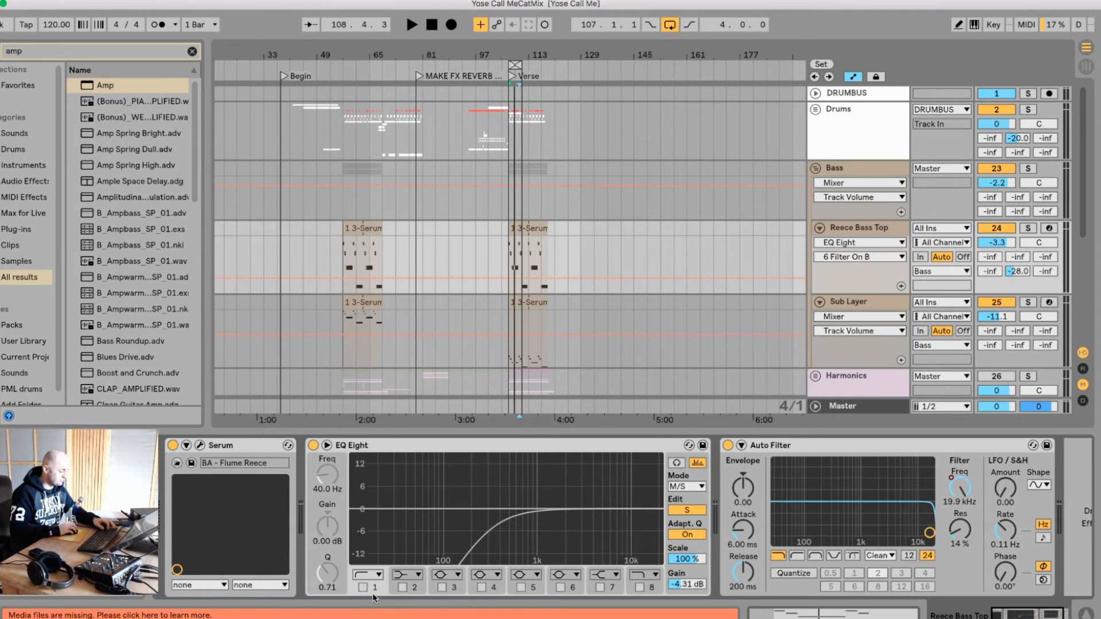
click(363, 587)
drag(403, 527, 492, 528)
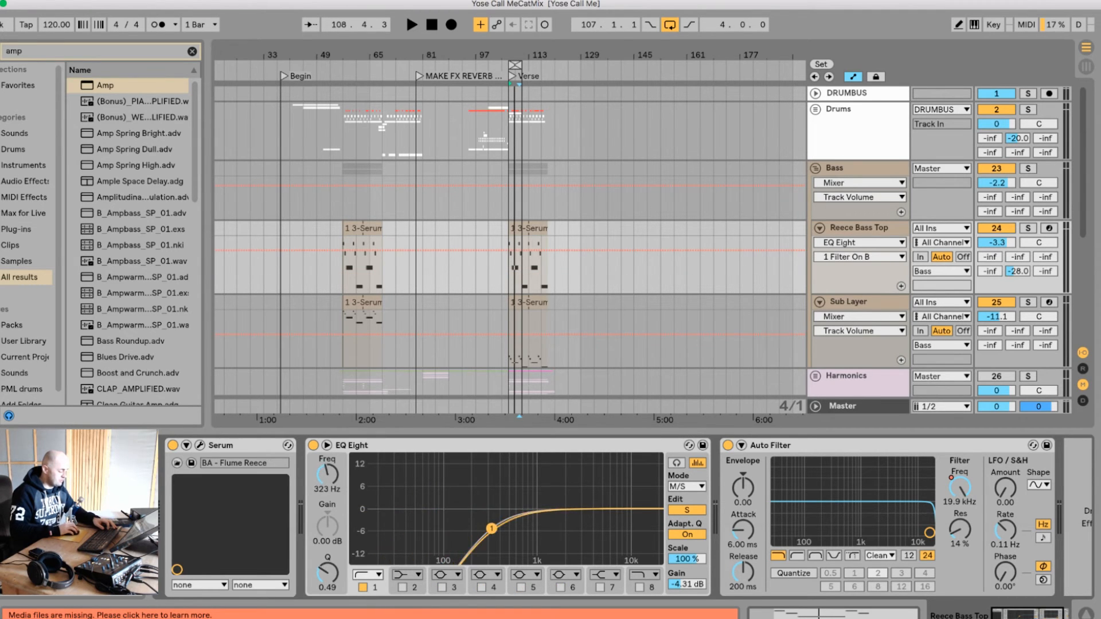
Step: In the EQ Eight's mid channel, enable band 6 as a high shelf at 1.24 kHz with 6.32 dB of gain
click(680, 513)
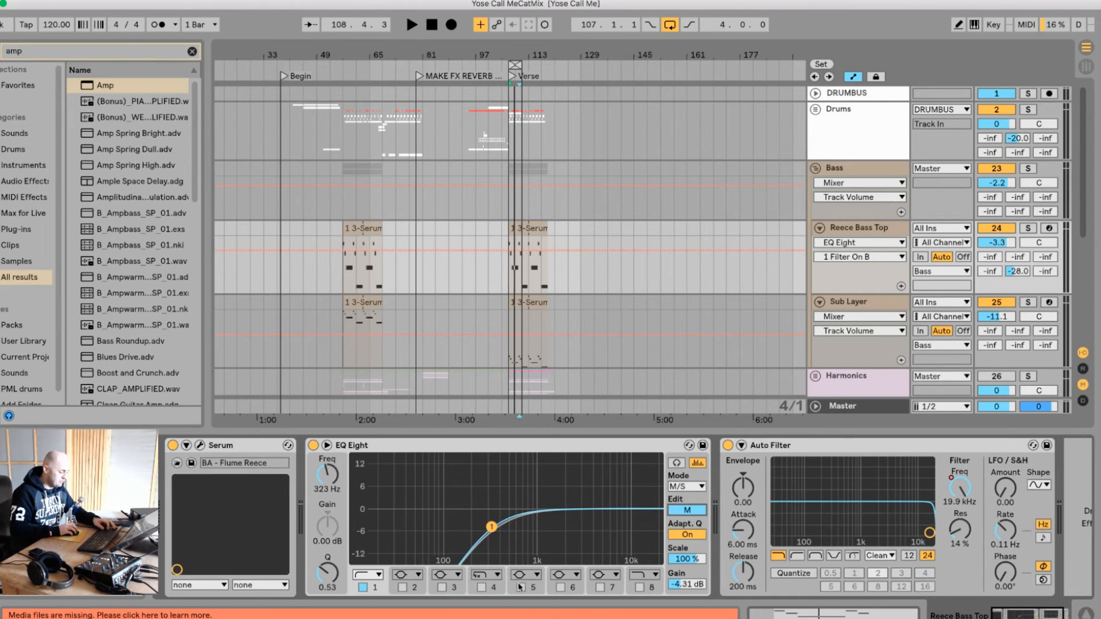
click(572, 577)
click(559, 570)
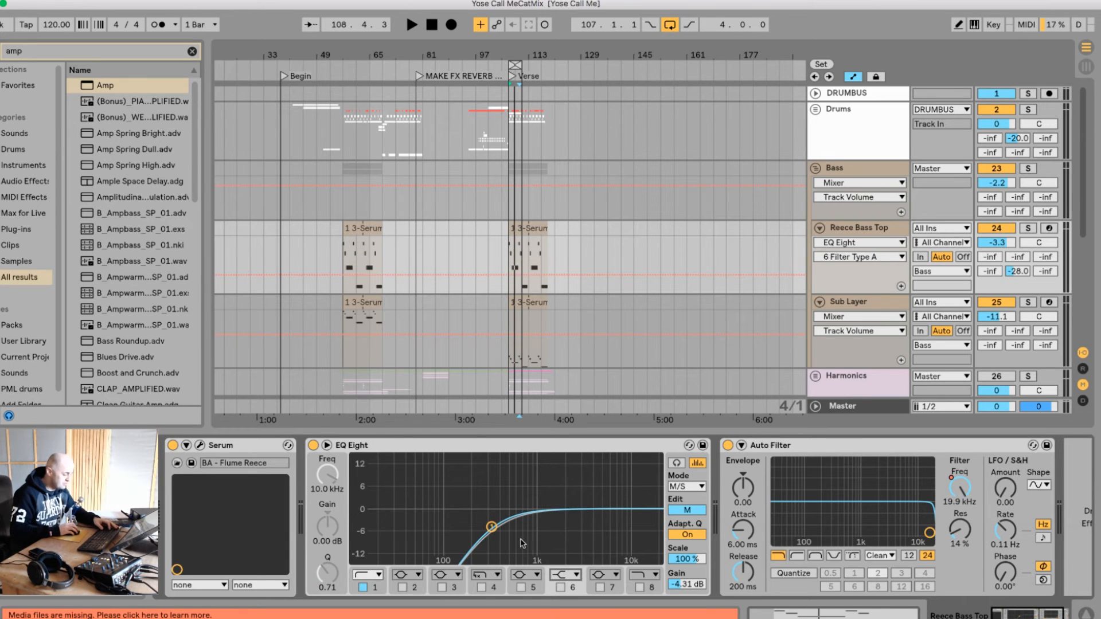
click(561, 587)
drag(624, 508, 544, 487)
Step: During playback, nudge the mid channel's low cut slightly higher and set its high shelf to 1.19 kHz and 8.55 dB
key(space)
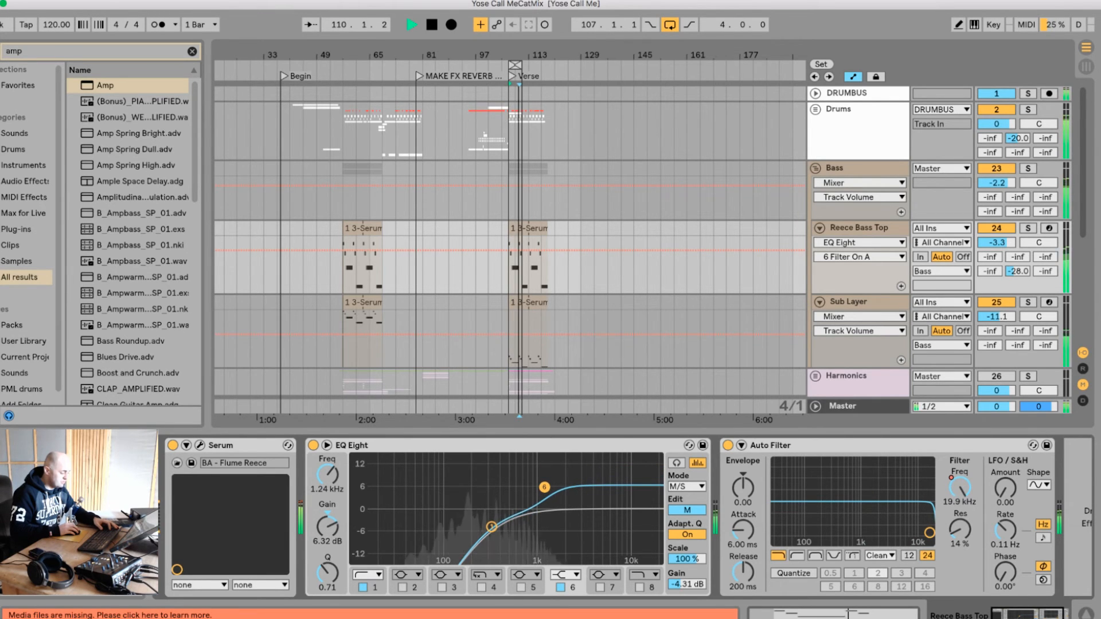
mouse_move(491, 527)
mouse_down()
mouse_move(498, 507)
mouse_move(497, 525)
mouse_up()
drag(545, 487, 543, 479)
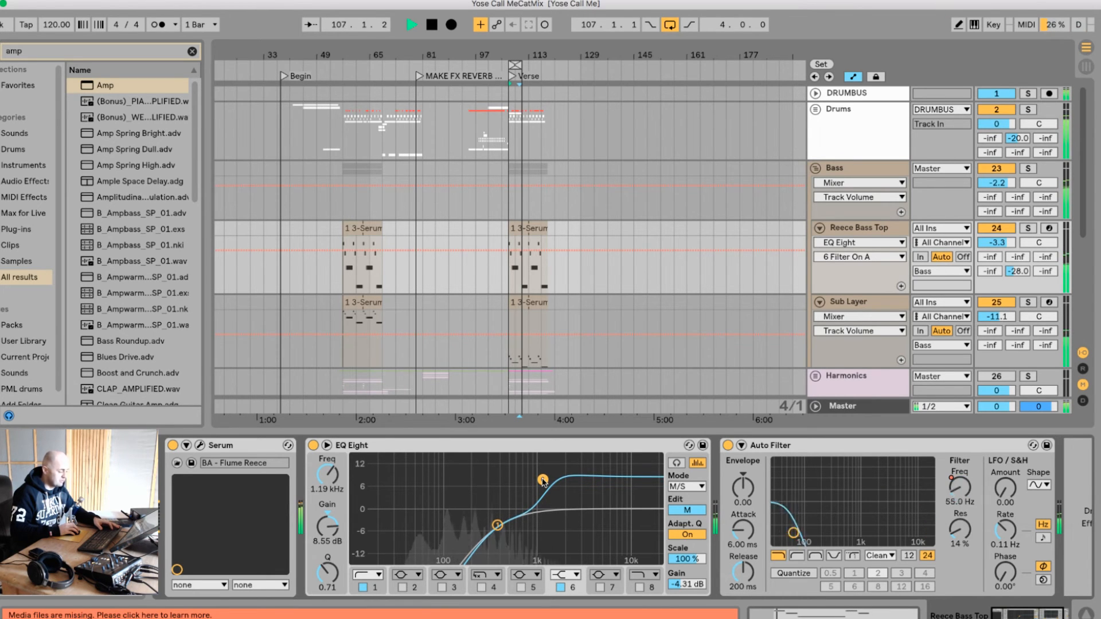
key(space)
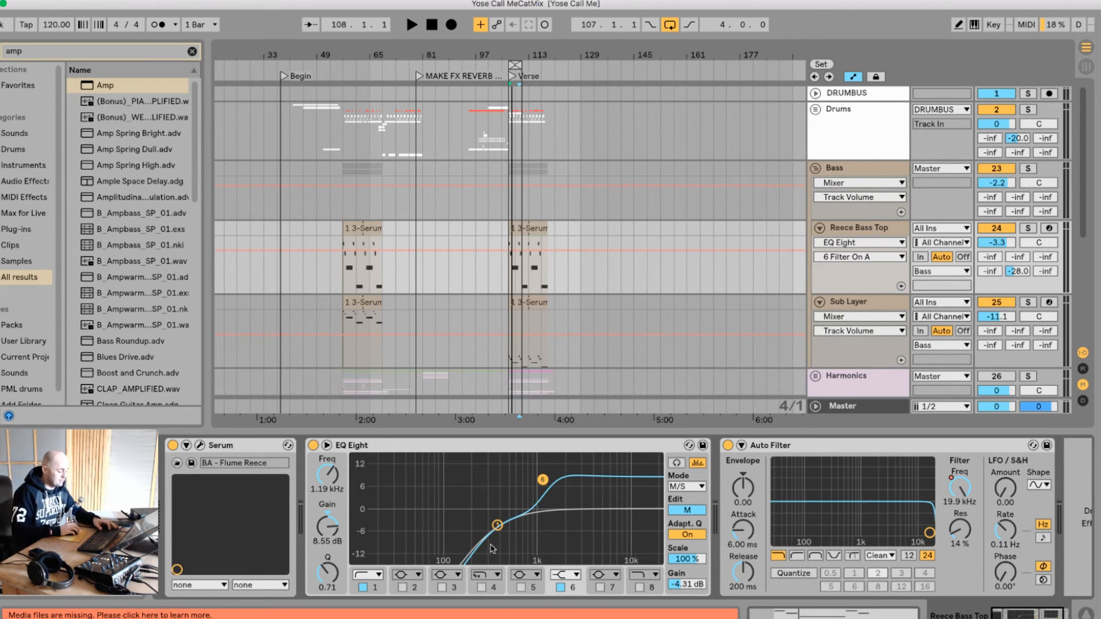
Step: Play the loop and check the Reece Bass Top's E-Saturation and F-Echo sends
drag(460, 521, 337, 586)
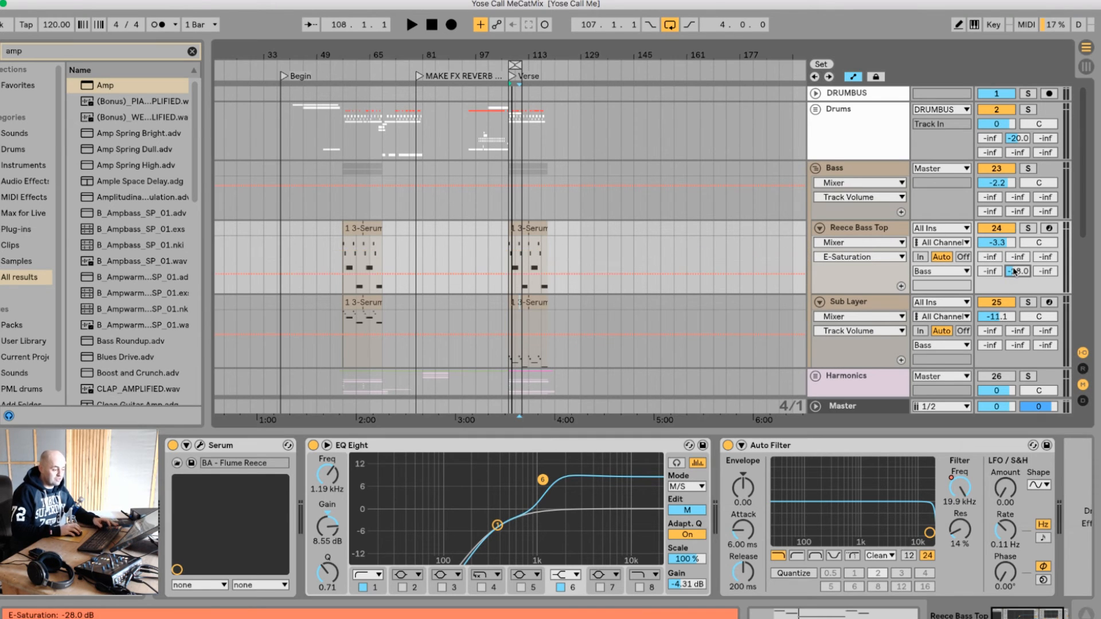
click(853, 227)
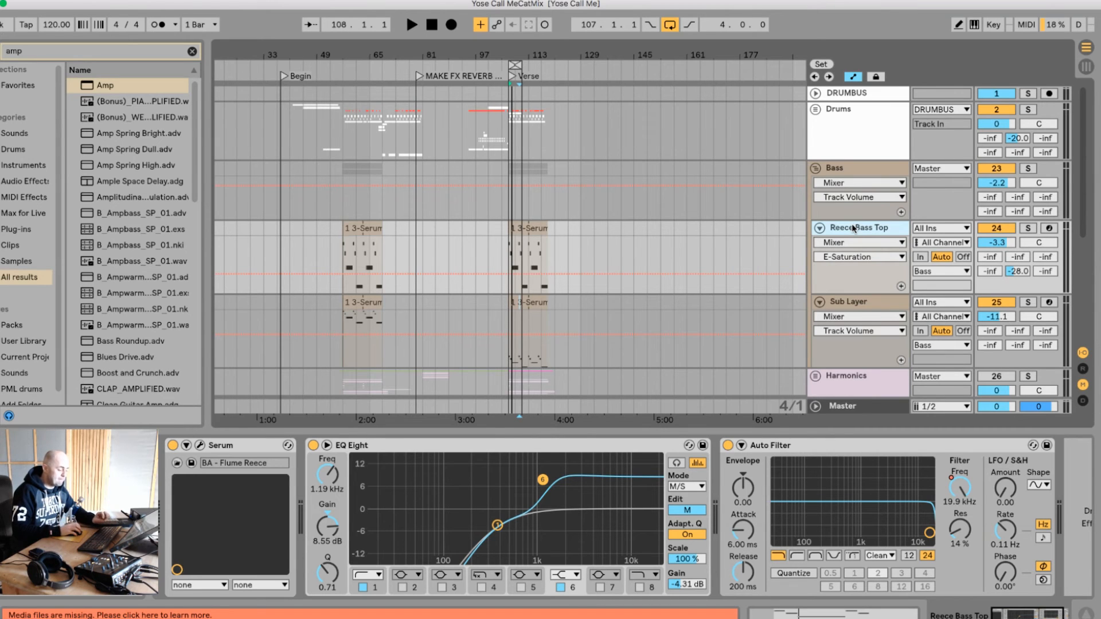
key(space)
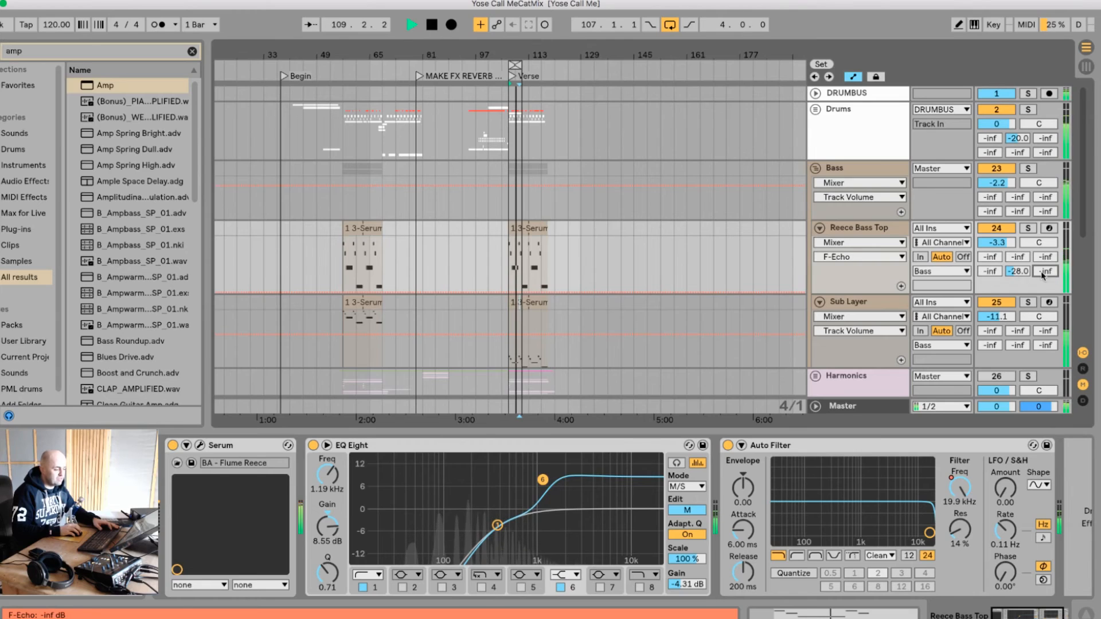
click(848, 231)
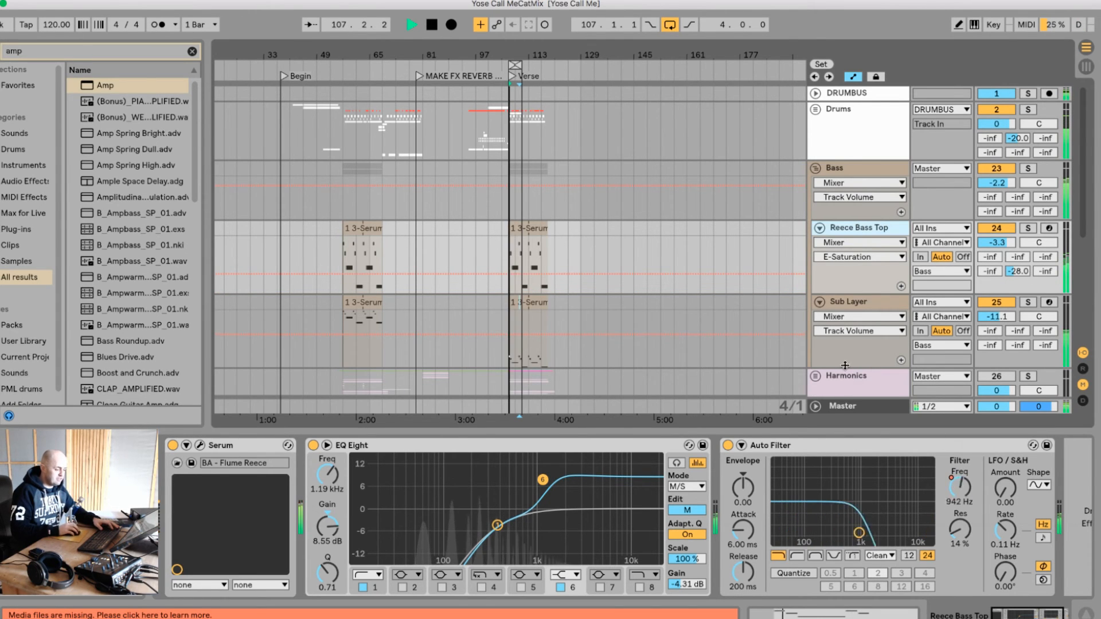
Step: Audition only the Master EQ Three's mid band, in mid-only and side-only monitoring, and restore all bands with both Utilities off
click(840, 406)
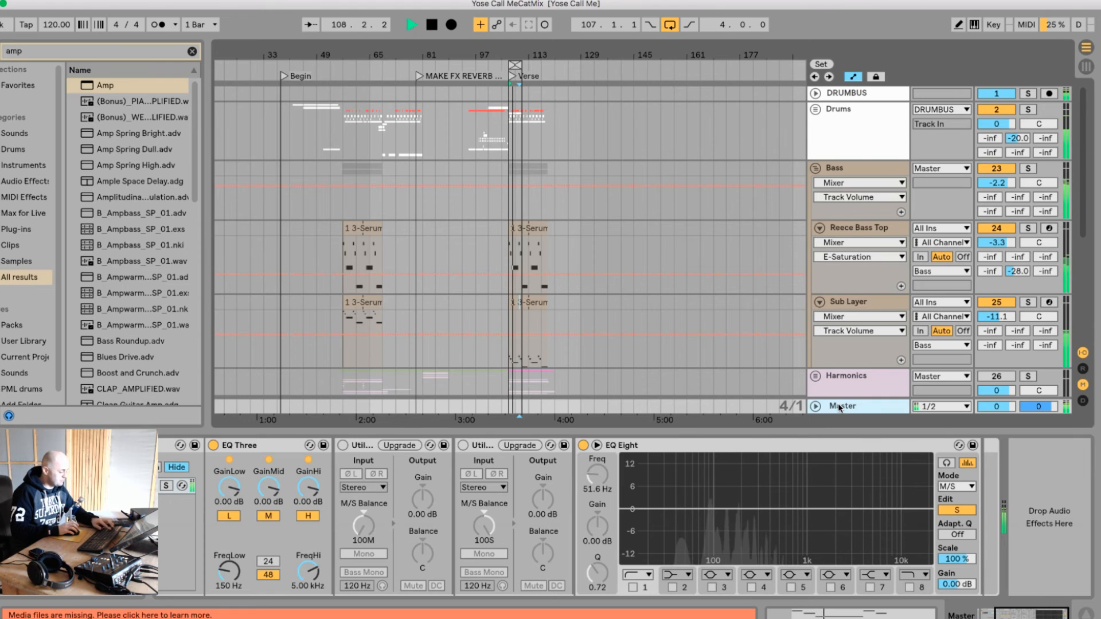
key(1)
key(3)
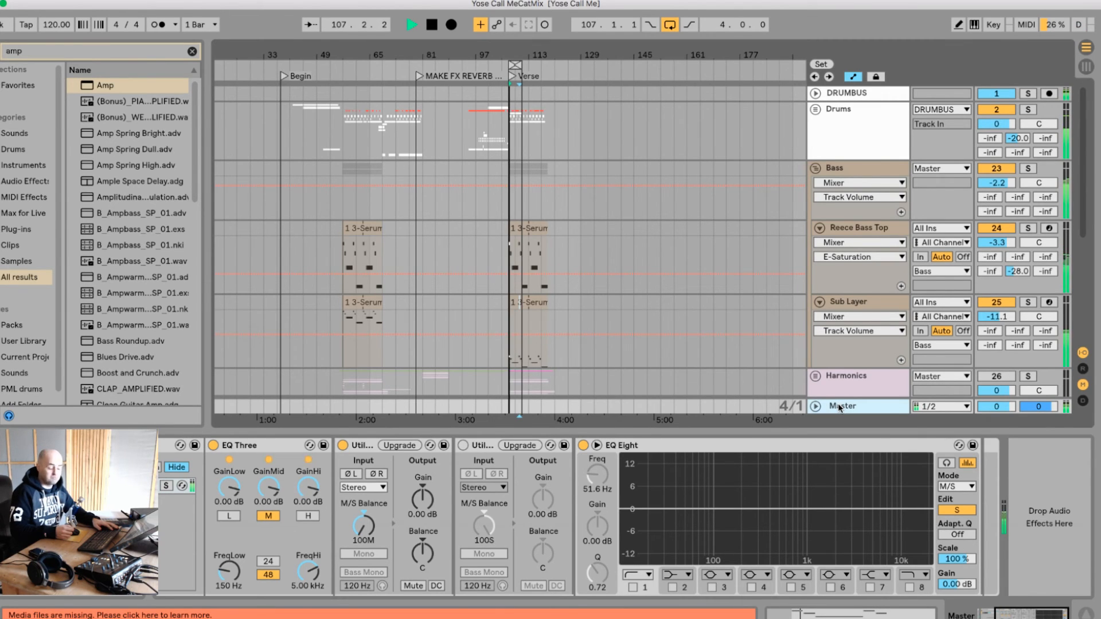
key(m)
key(s)
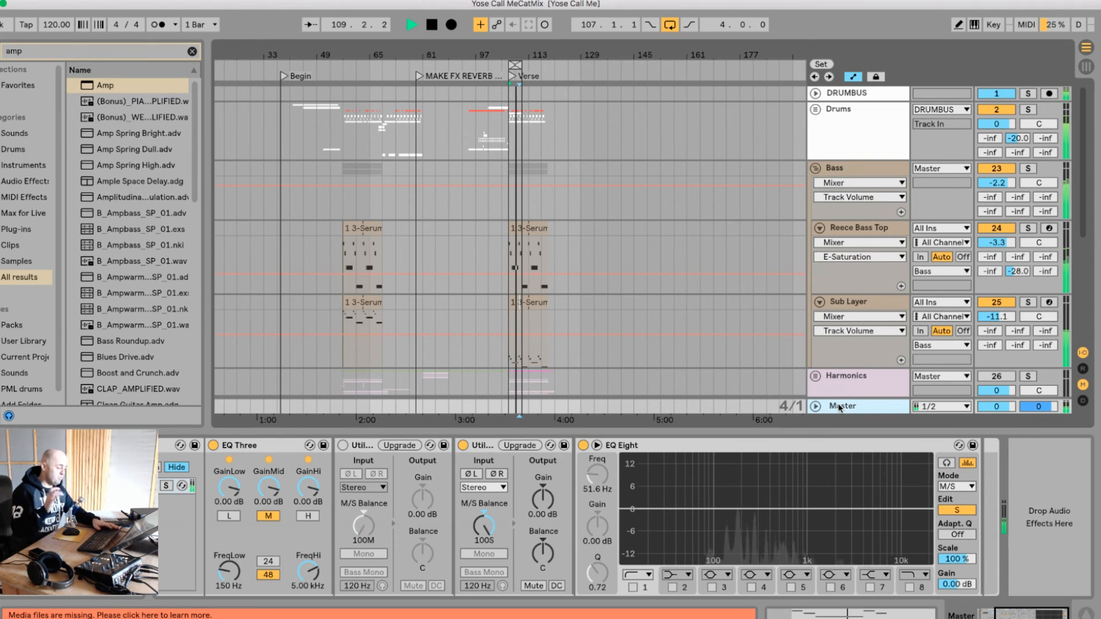
key(s)
key(l)
key(h)
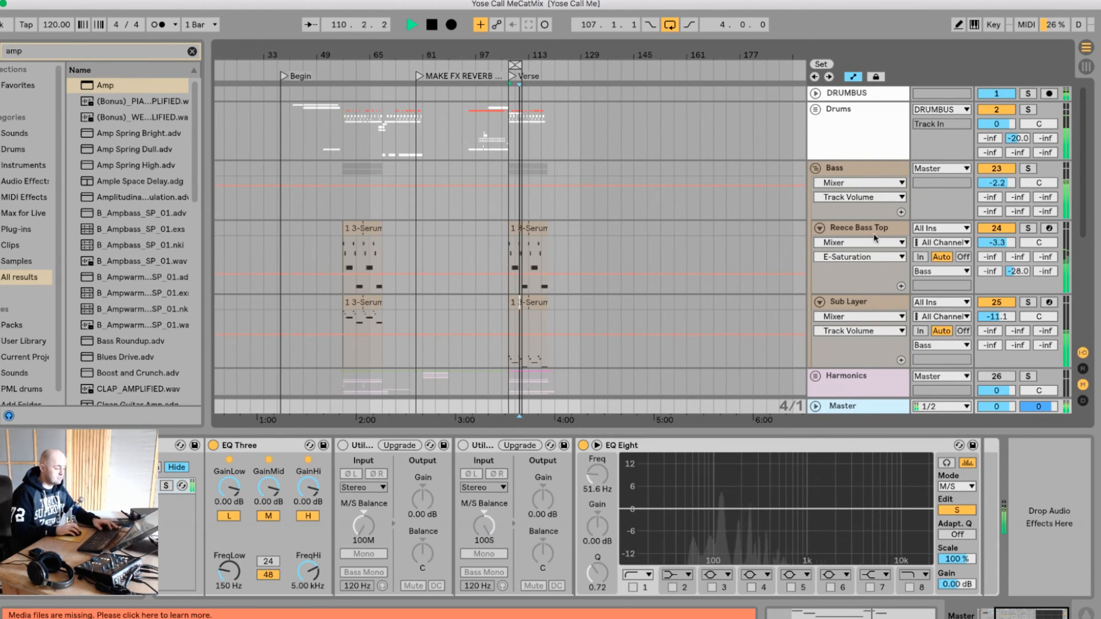
Step: In the Reece Bass Top EQ Eight's side channel, enable band 7 as a high shelf at 1.24 kHz with -2.85 dB
click(851, 227)
key(space)
click(687, 511)
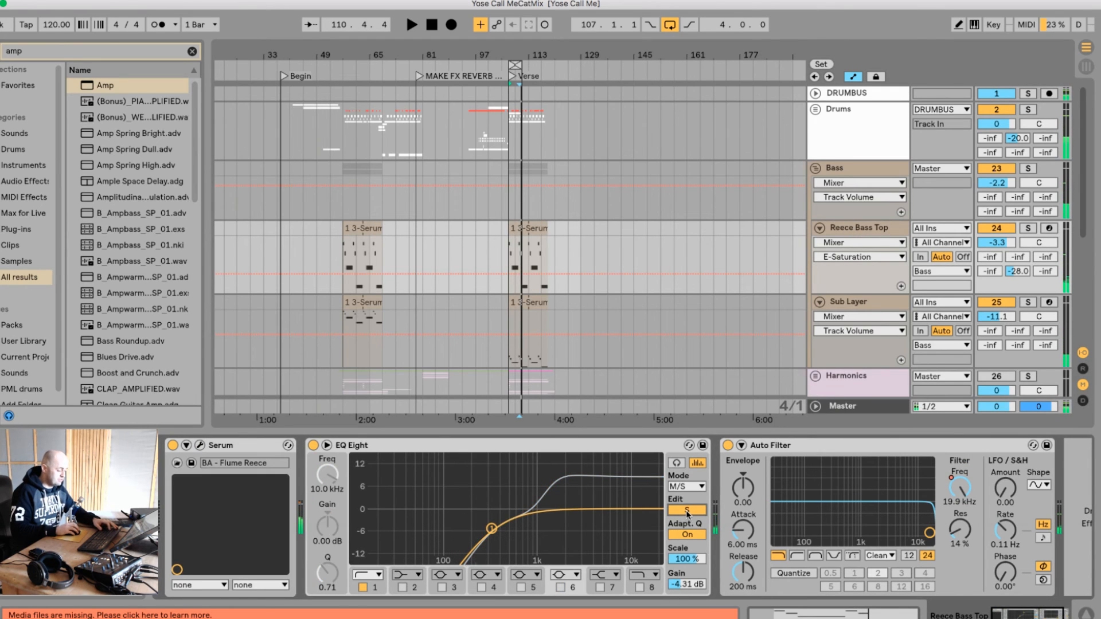
click(600, 588)
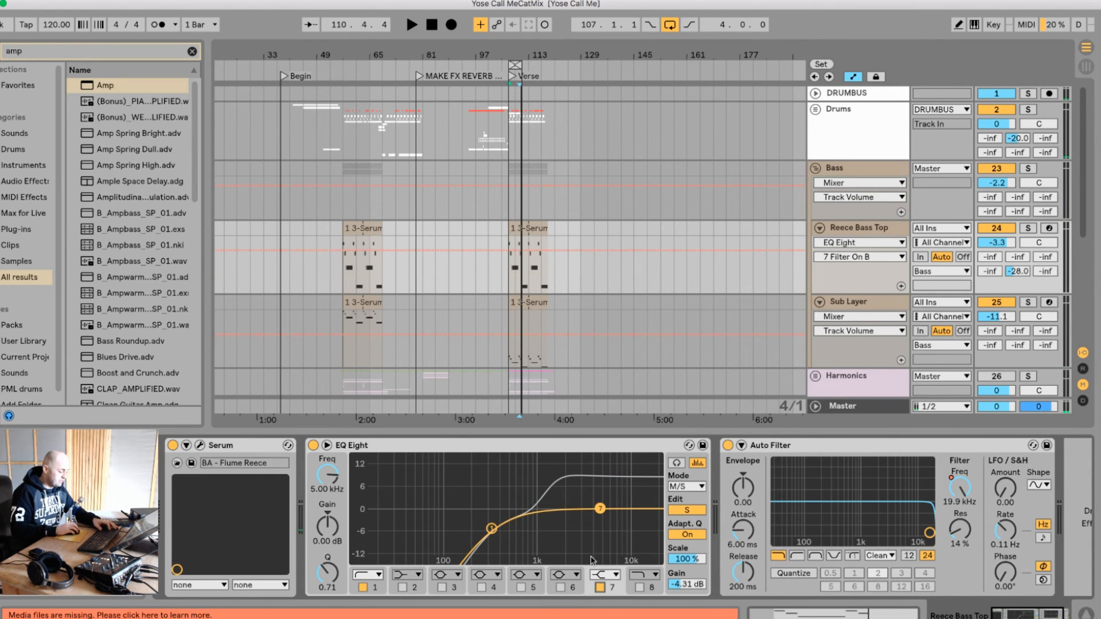
drag(600, 509, 544, 518)
Step: Play the loop, check the sound through the Master's mid-only Utility, and return to the Reece Bass Top's devices
key(space)
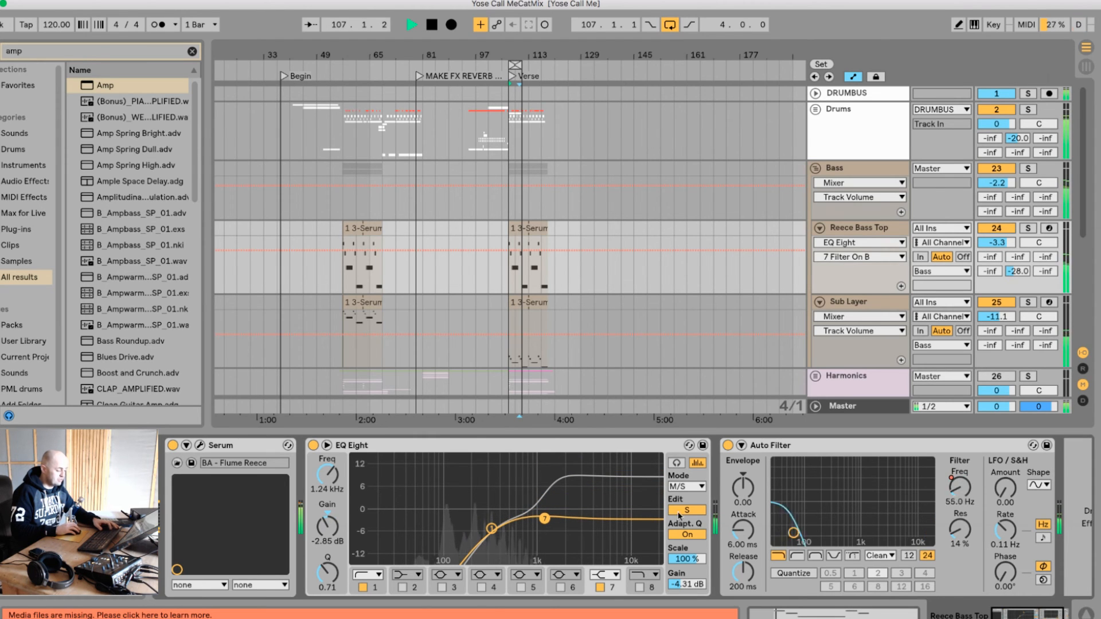
click(848, 407)
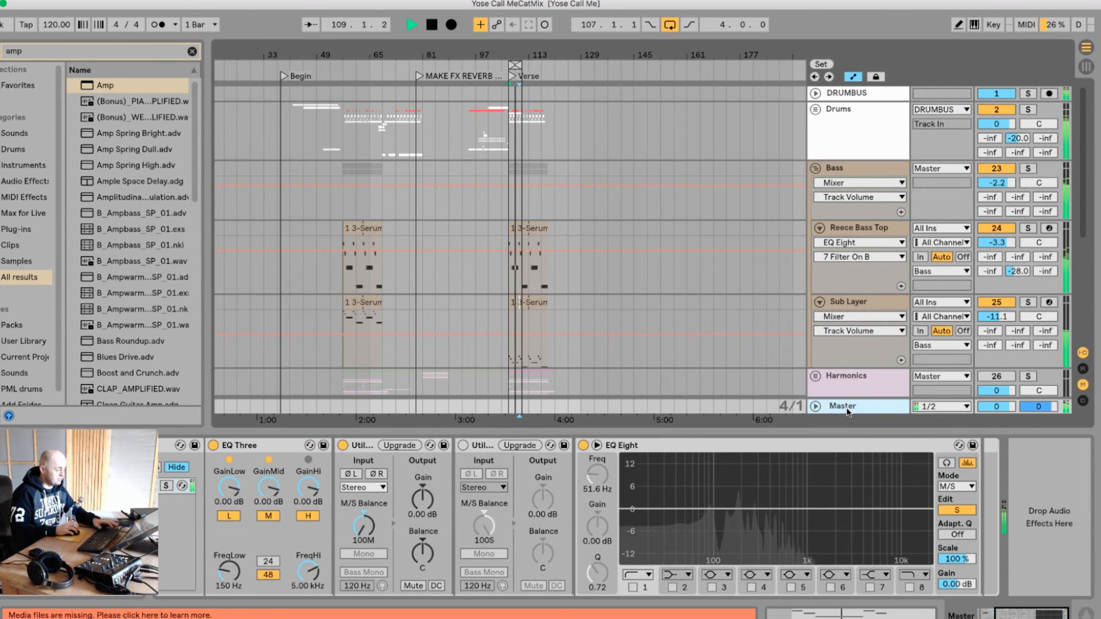
click(871, 232)
key(space)
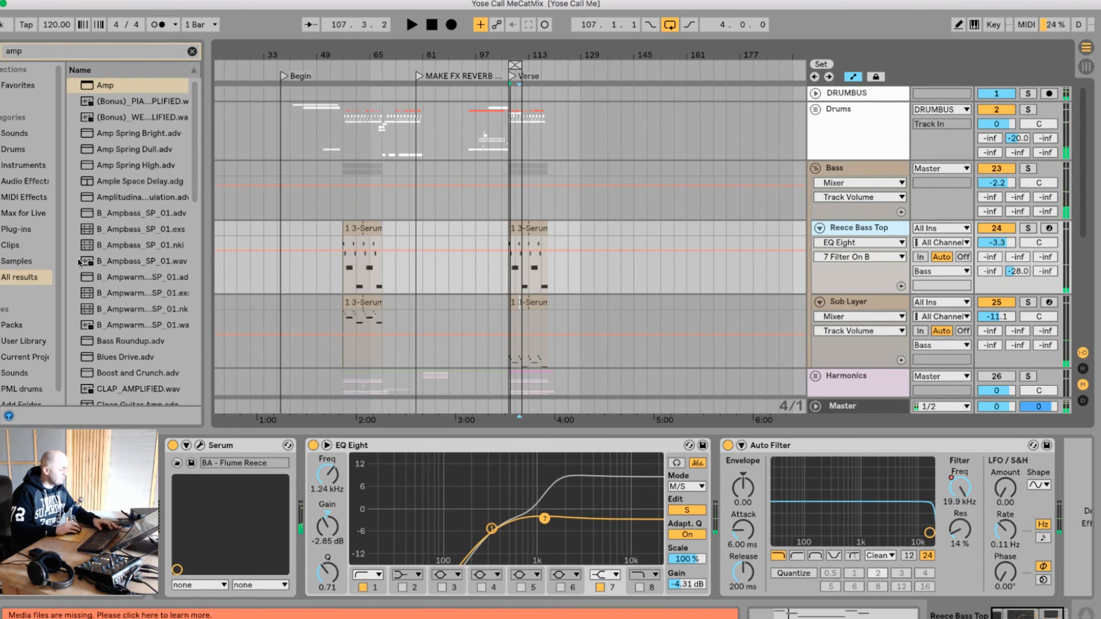
click(47, 50)
key(BackSpace)
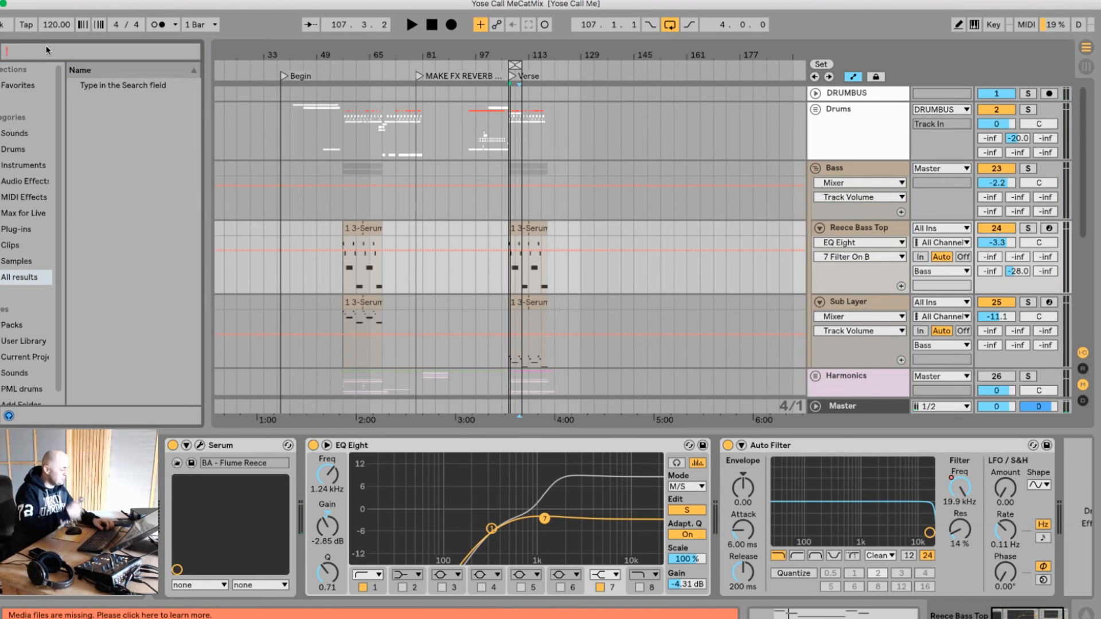
text(uti)
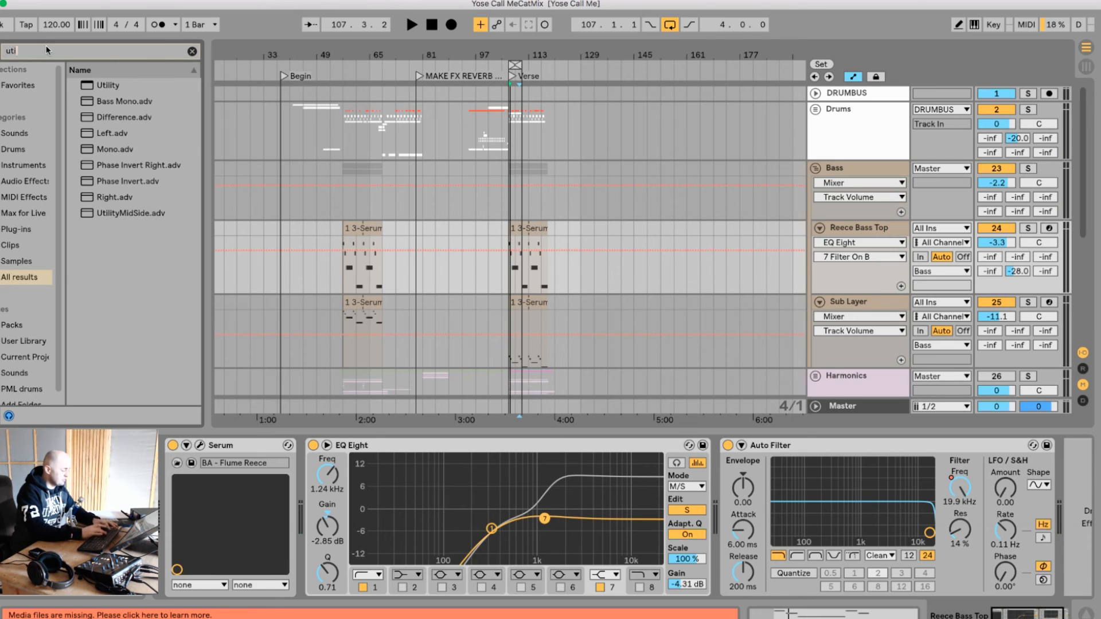
mouse_move(85, 87)
mouse_down()
mouse_move(1049, 478)
mouse_move(1015, 458)
mouse_up()
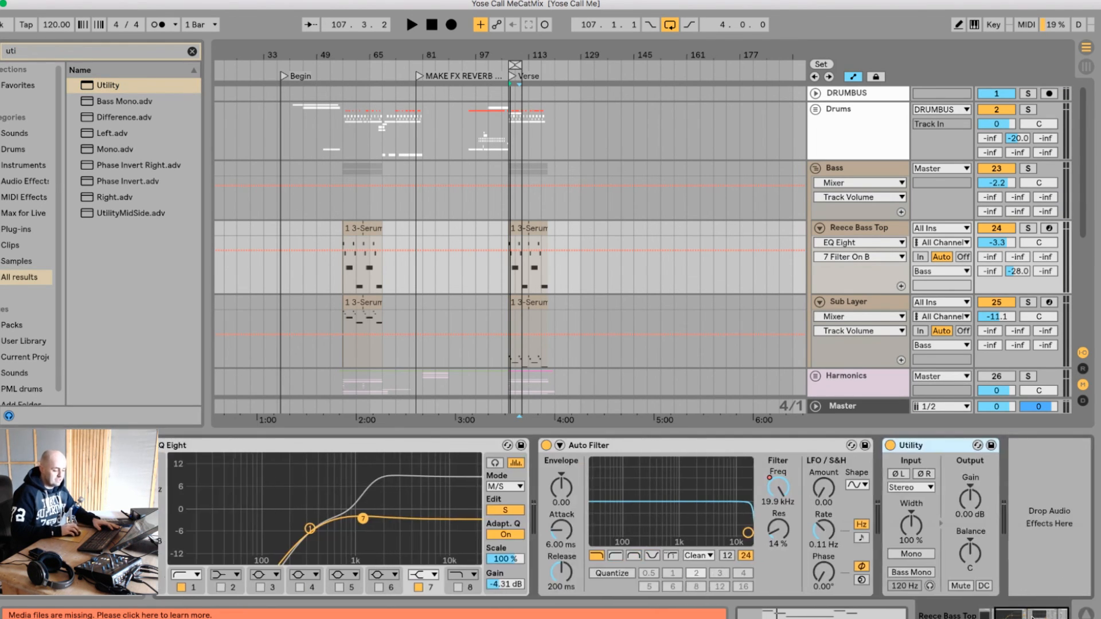
Step: Narrow the Reece Bass Top with the Utility during playback, setting its stereo width to 73%
click(910, 524)
drag(912, 527, 912, 533)
key(space)
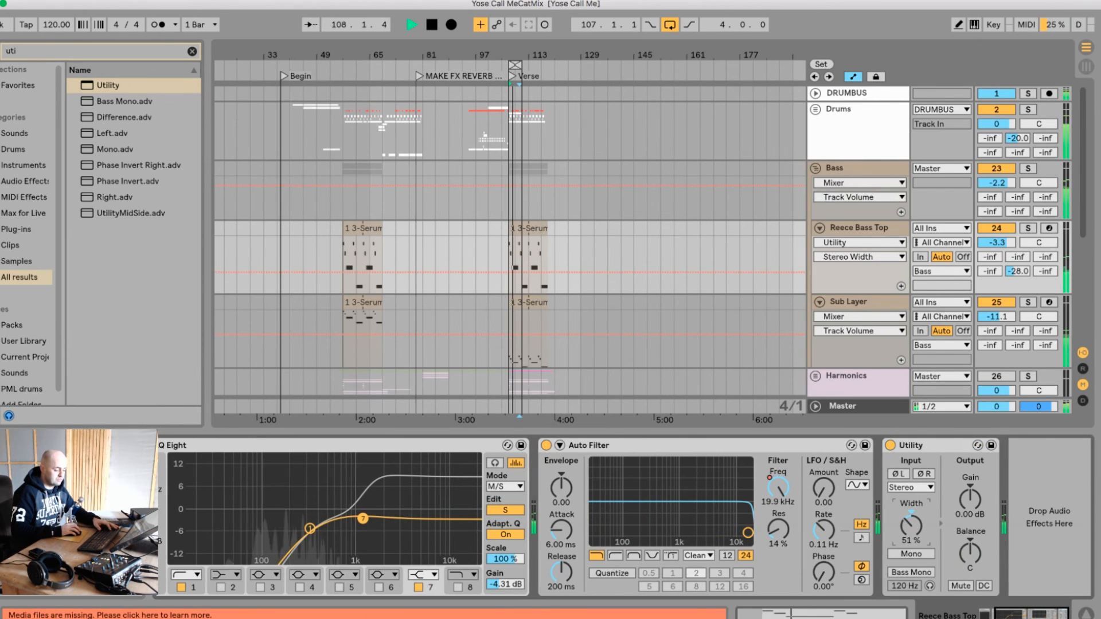
mouse_move(912, 527)
mouse_down()
mouse_move(912, 511)
mouse_move(912, 526)
mouse_up()
key(space)
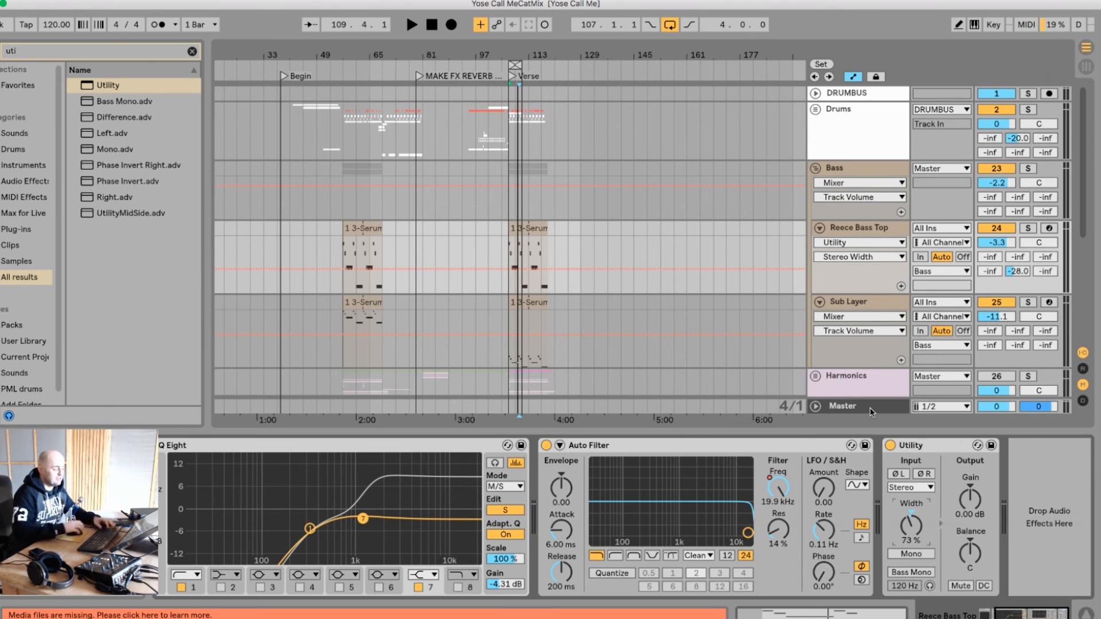
Step: Try the Master's mid-band and mid-only monitoring with playback stopped, and restore all three EQ bands with the Utility off
scroll(724, 328, down, 10)
scroll(724, 327, up, 10)
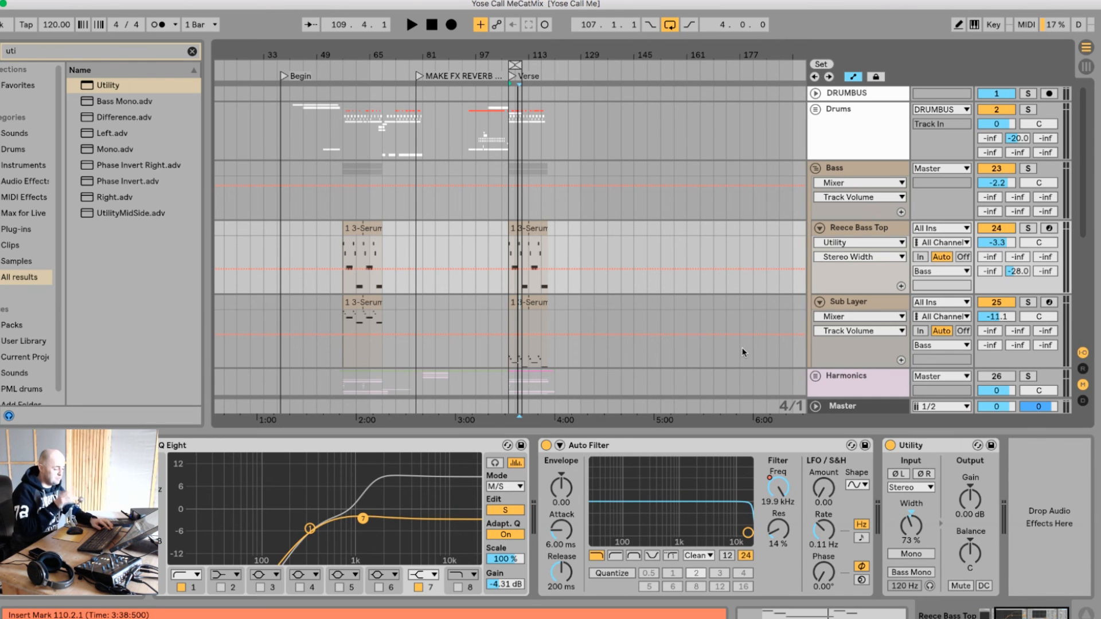
click(847, 407)
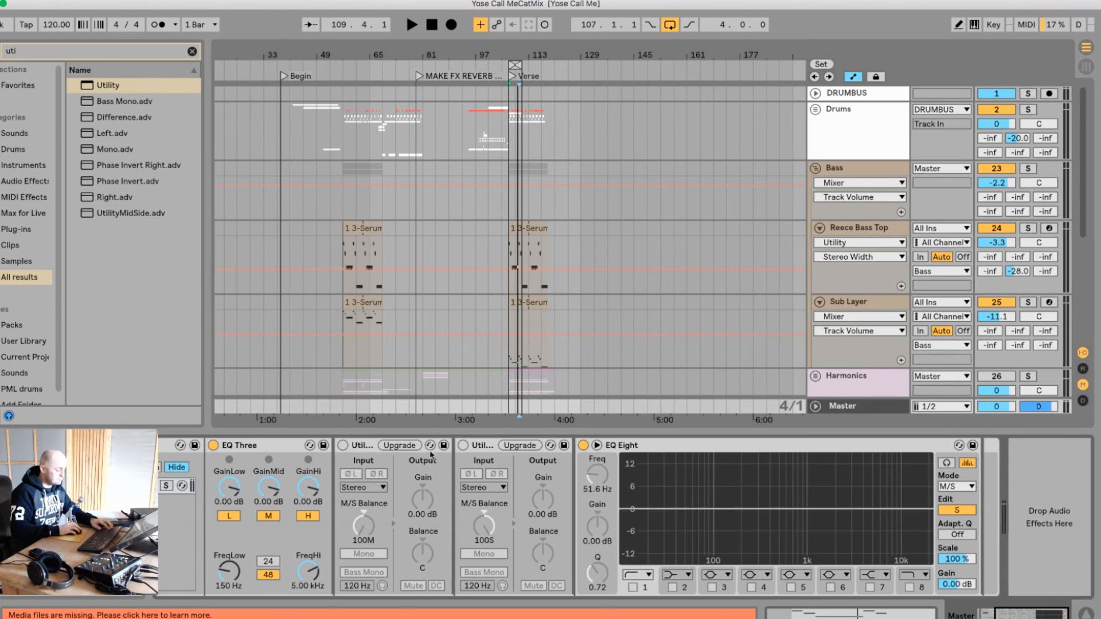
click(229, 516)
click(309, 517)
key(m)
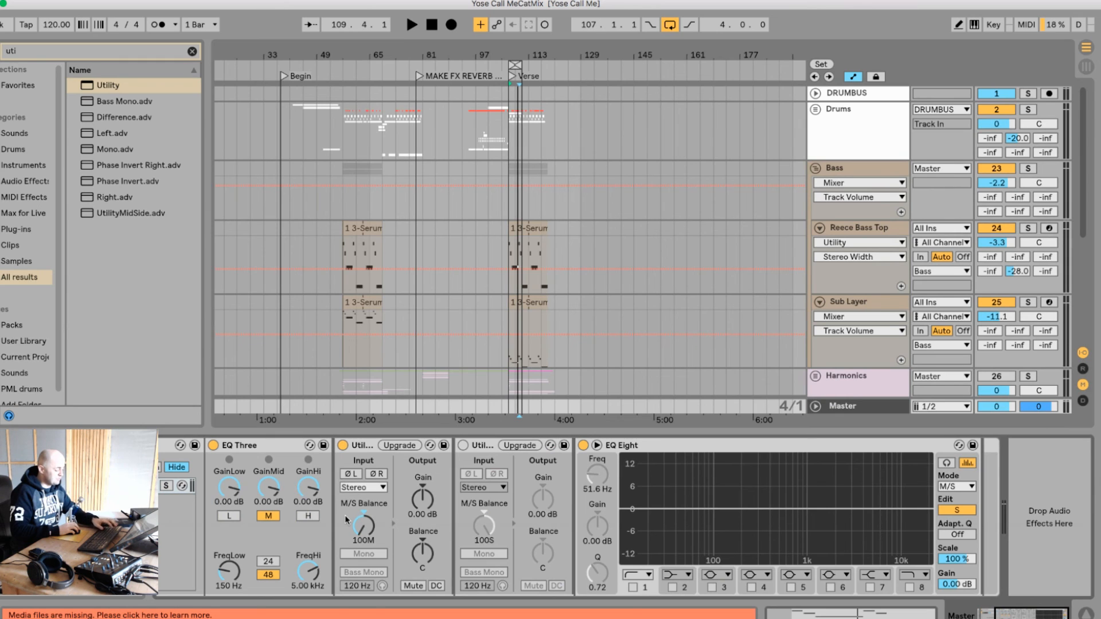
key(0)
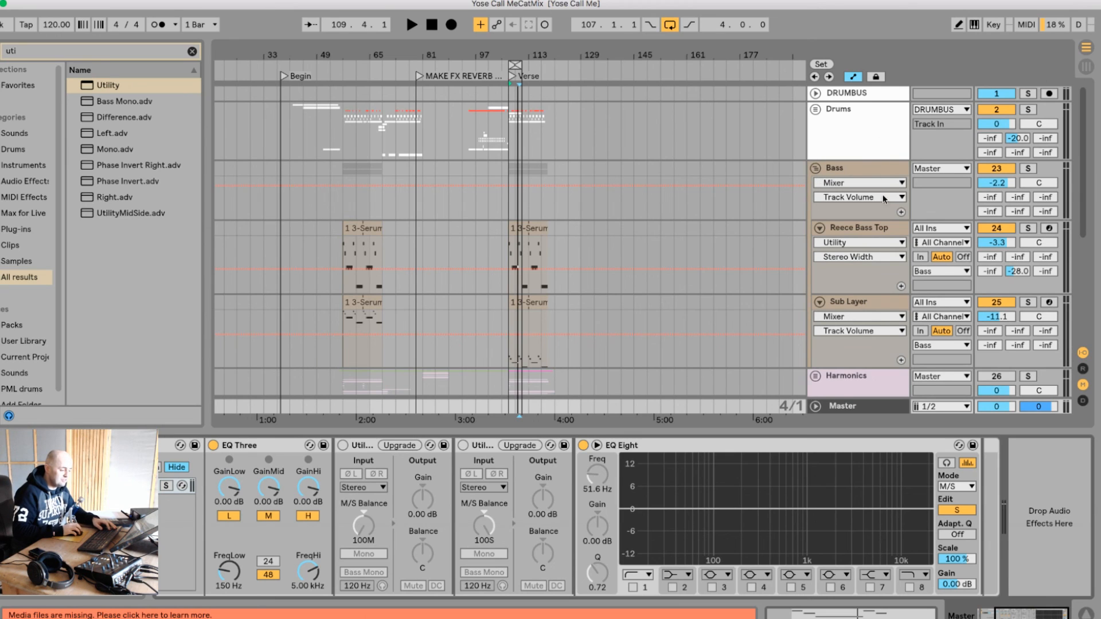
Step: Listen to the loop with the Bass group collapsed, then expand it and set its volume to -1.2 dB
click(817, 169)
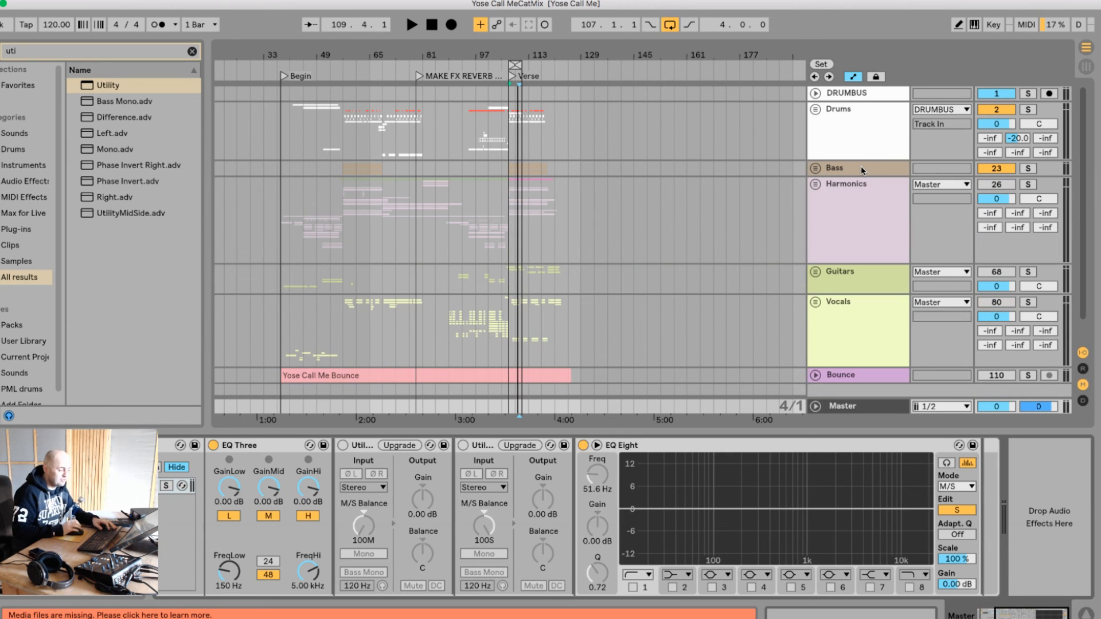
key(space)
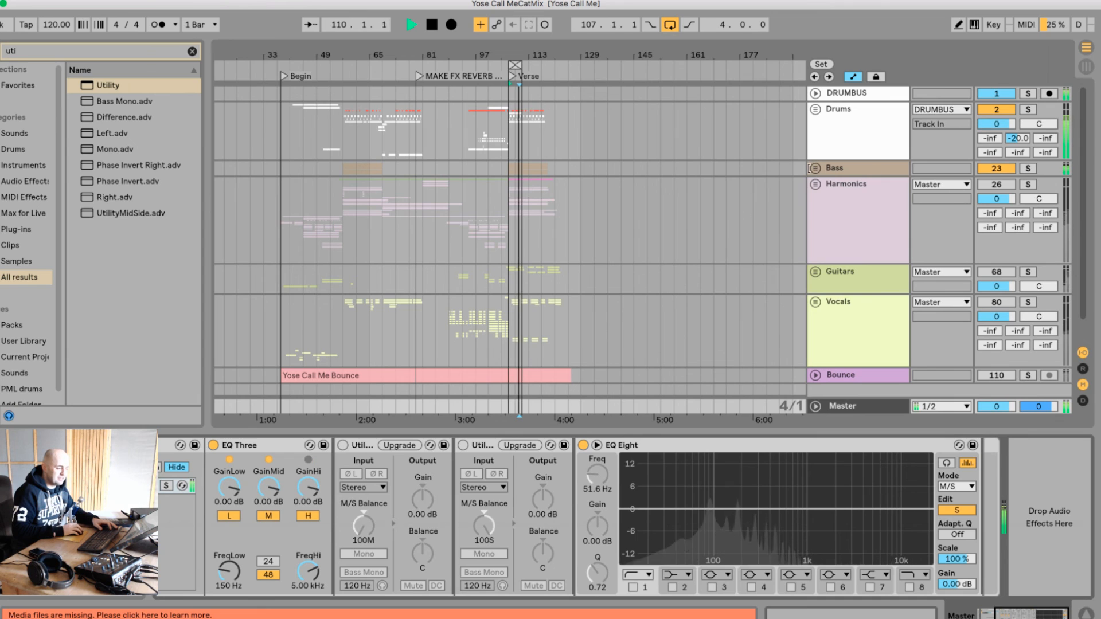
click(815, 169)
drag(989, 183, 989, 184)
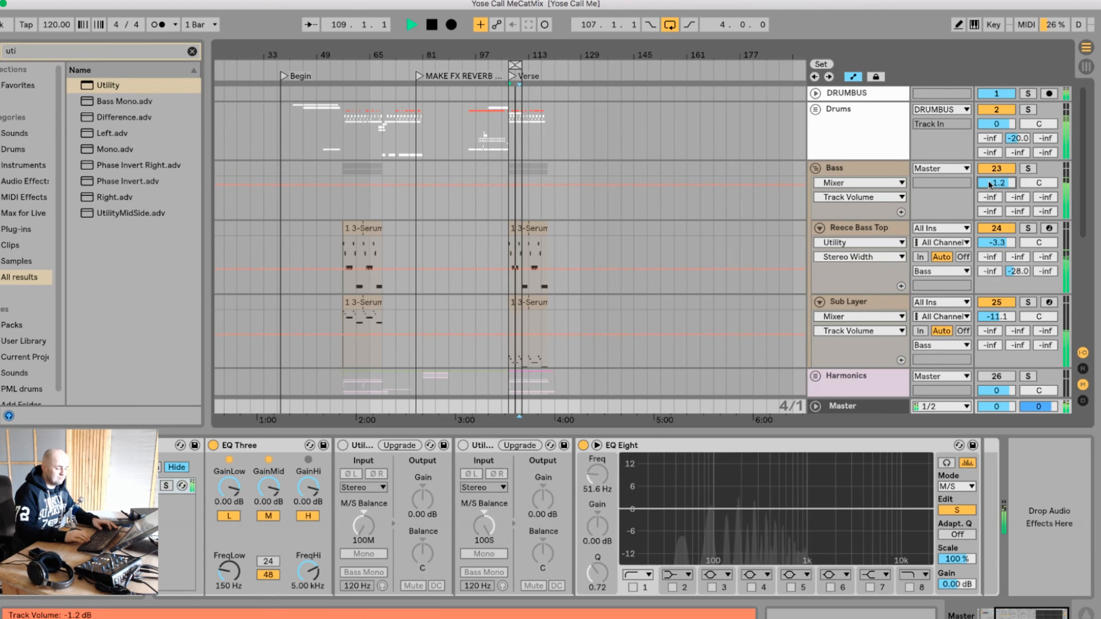
key(space)
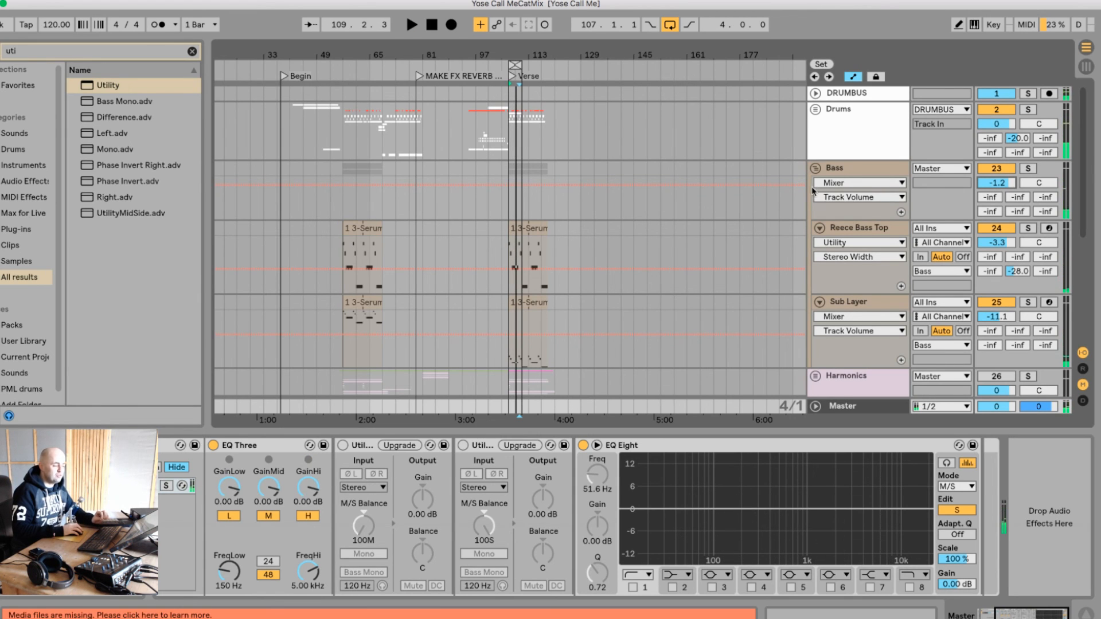
Step: Collapse the Bass group and select the Harmonics group
click(815, 168)
click(854, 189)
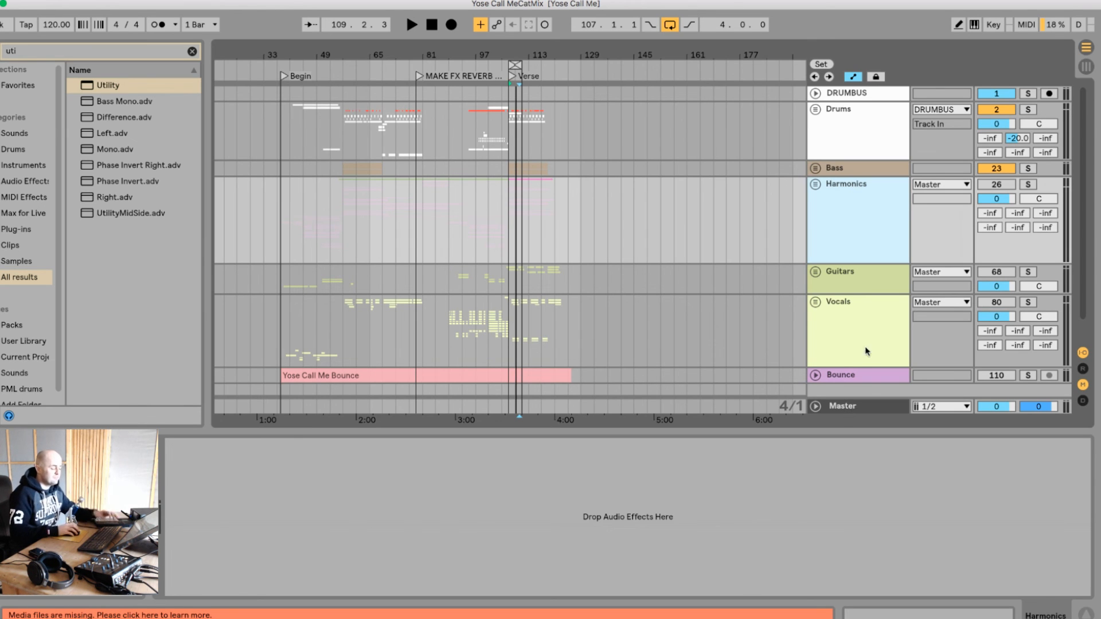
click(857, 169)
click(851, 202)
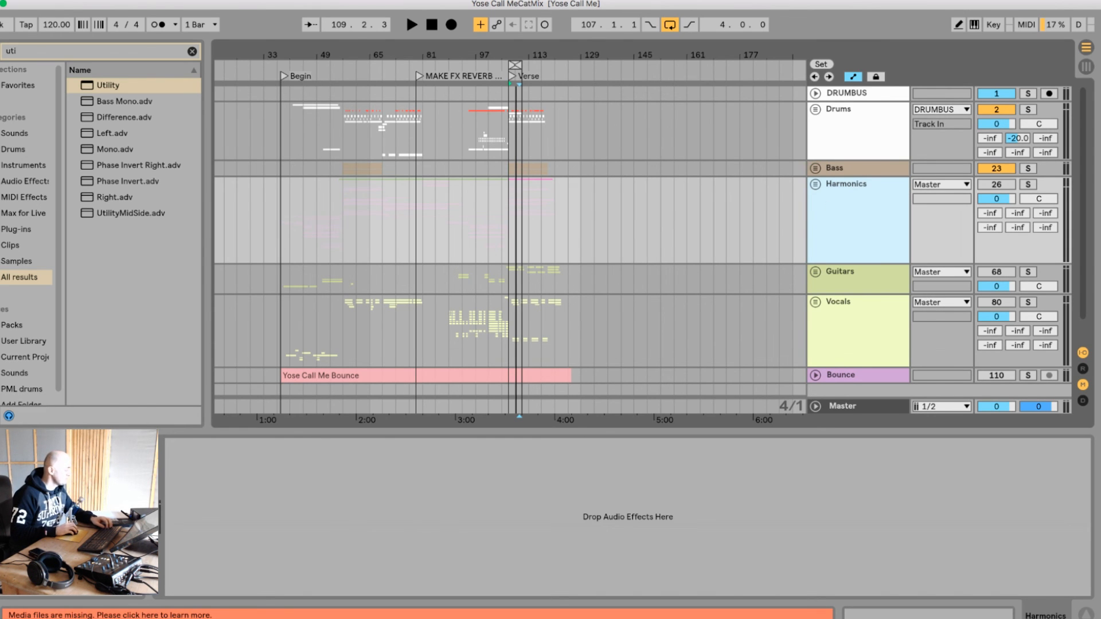
click(2, 378)
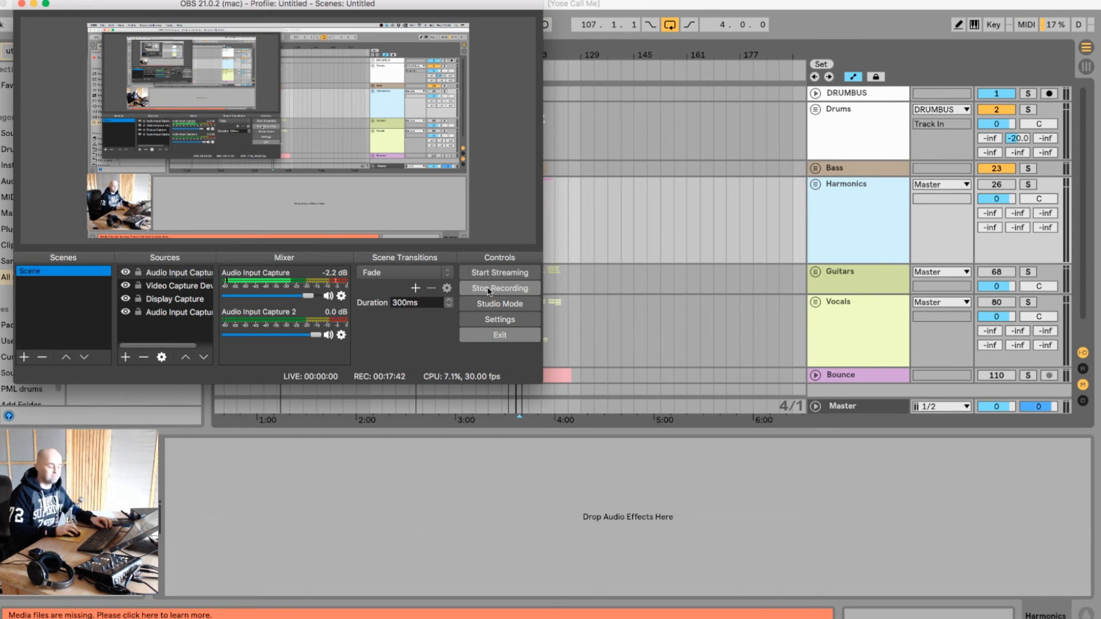